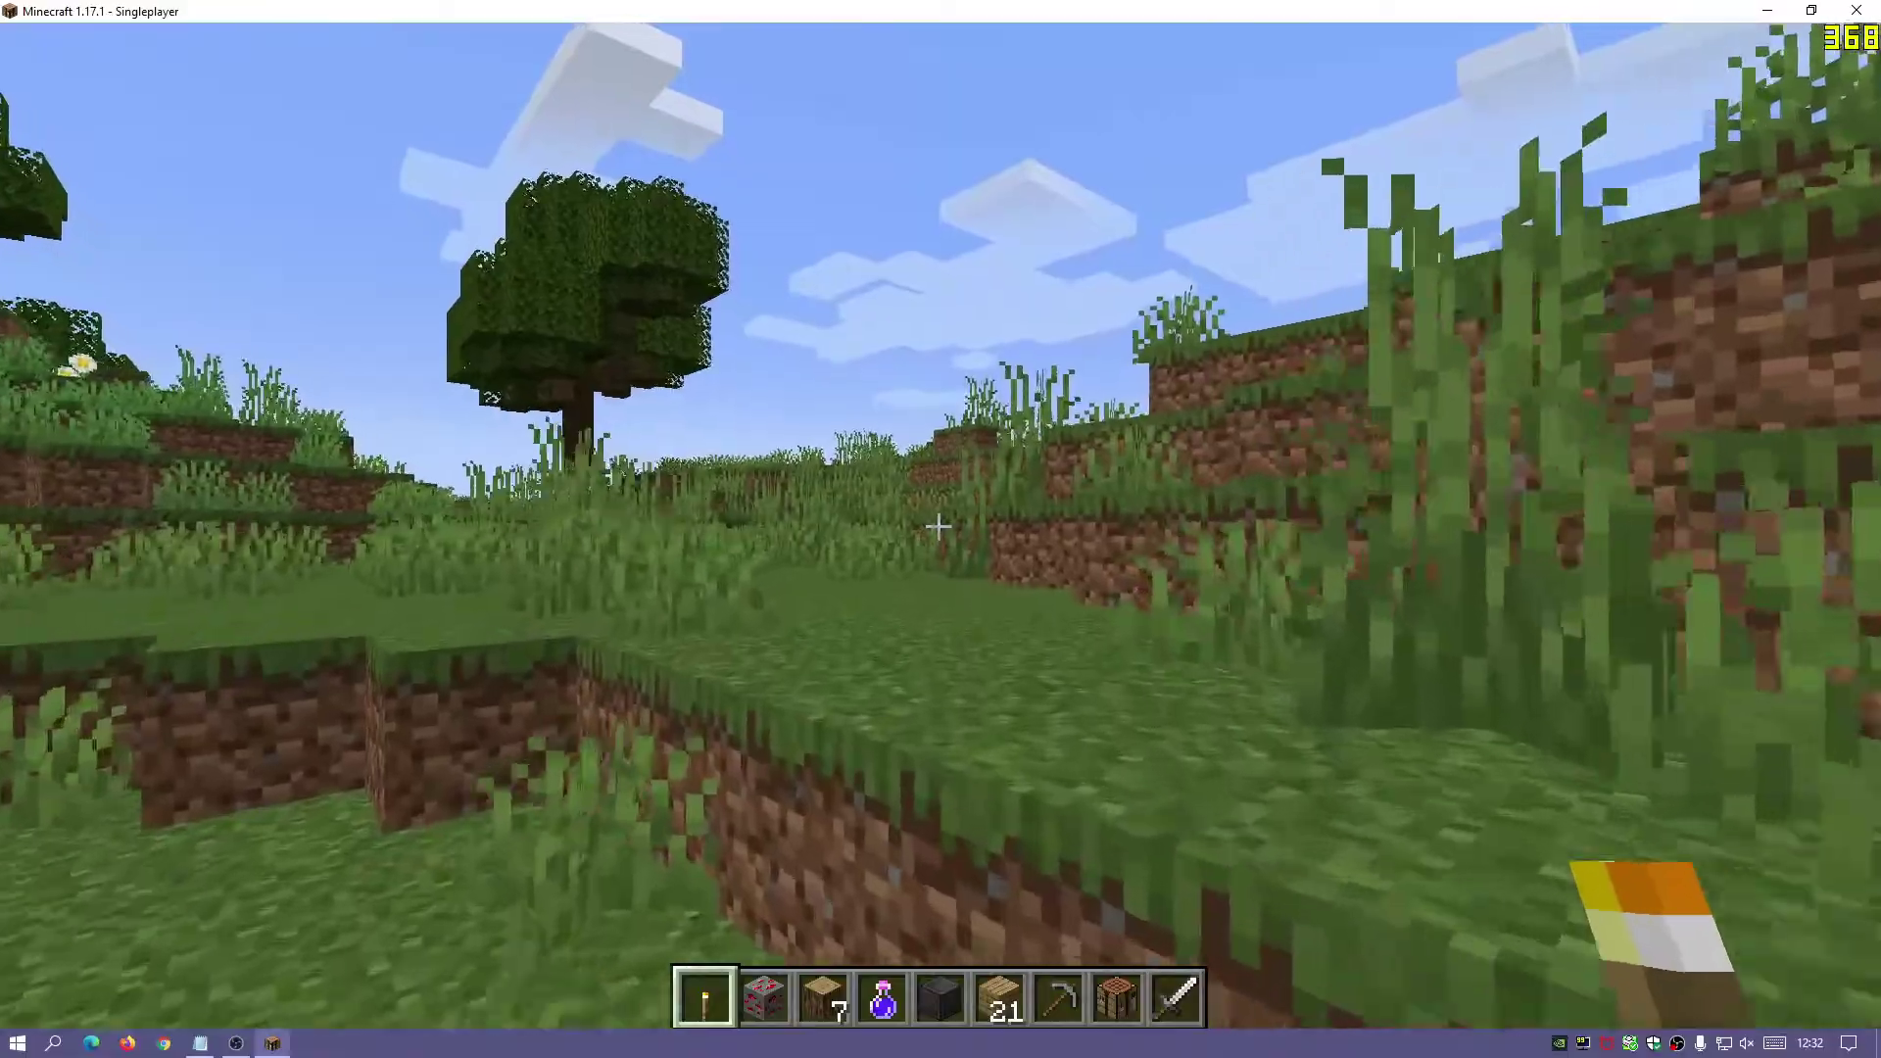
Walk up the grass terraces past the river bank into the open rainy meadow.
key("w")
key("space")
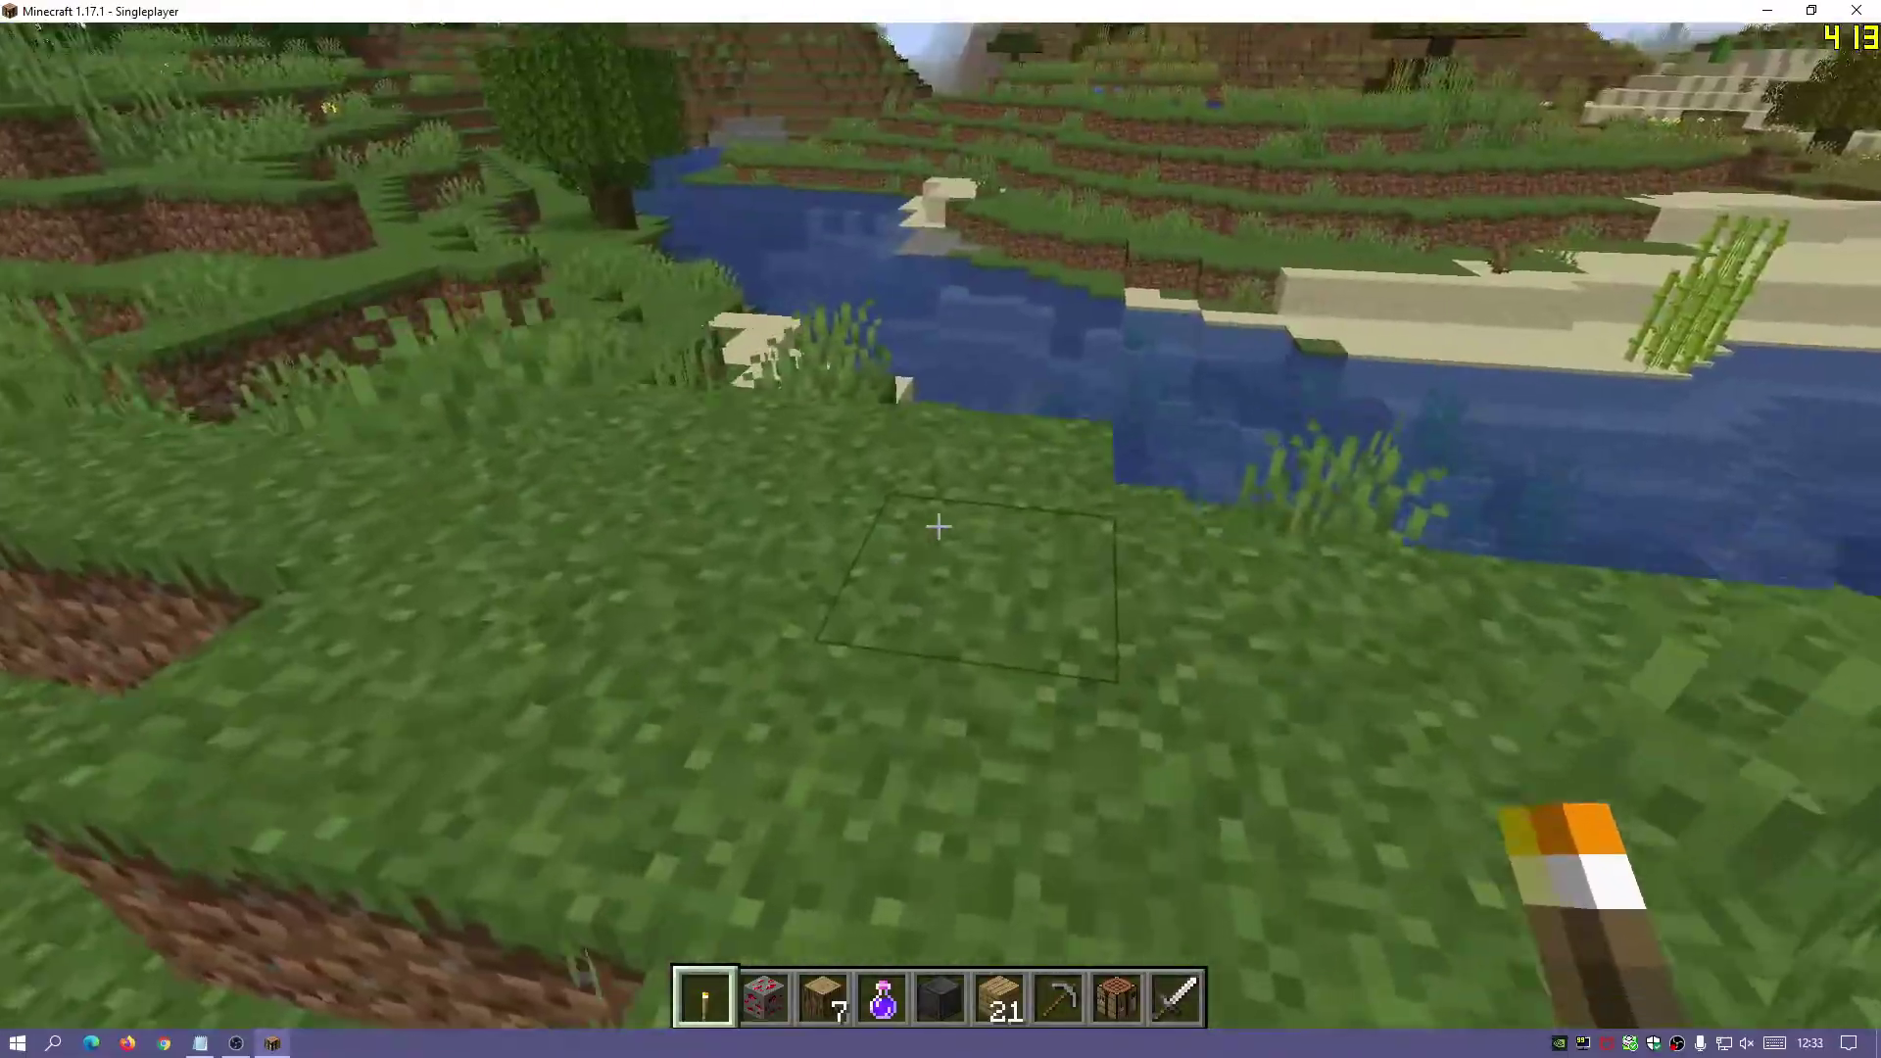
key("w")
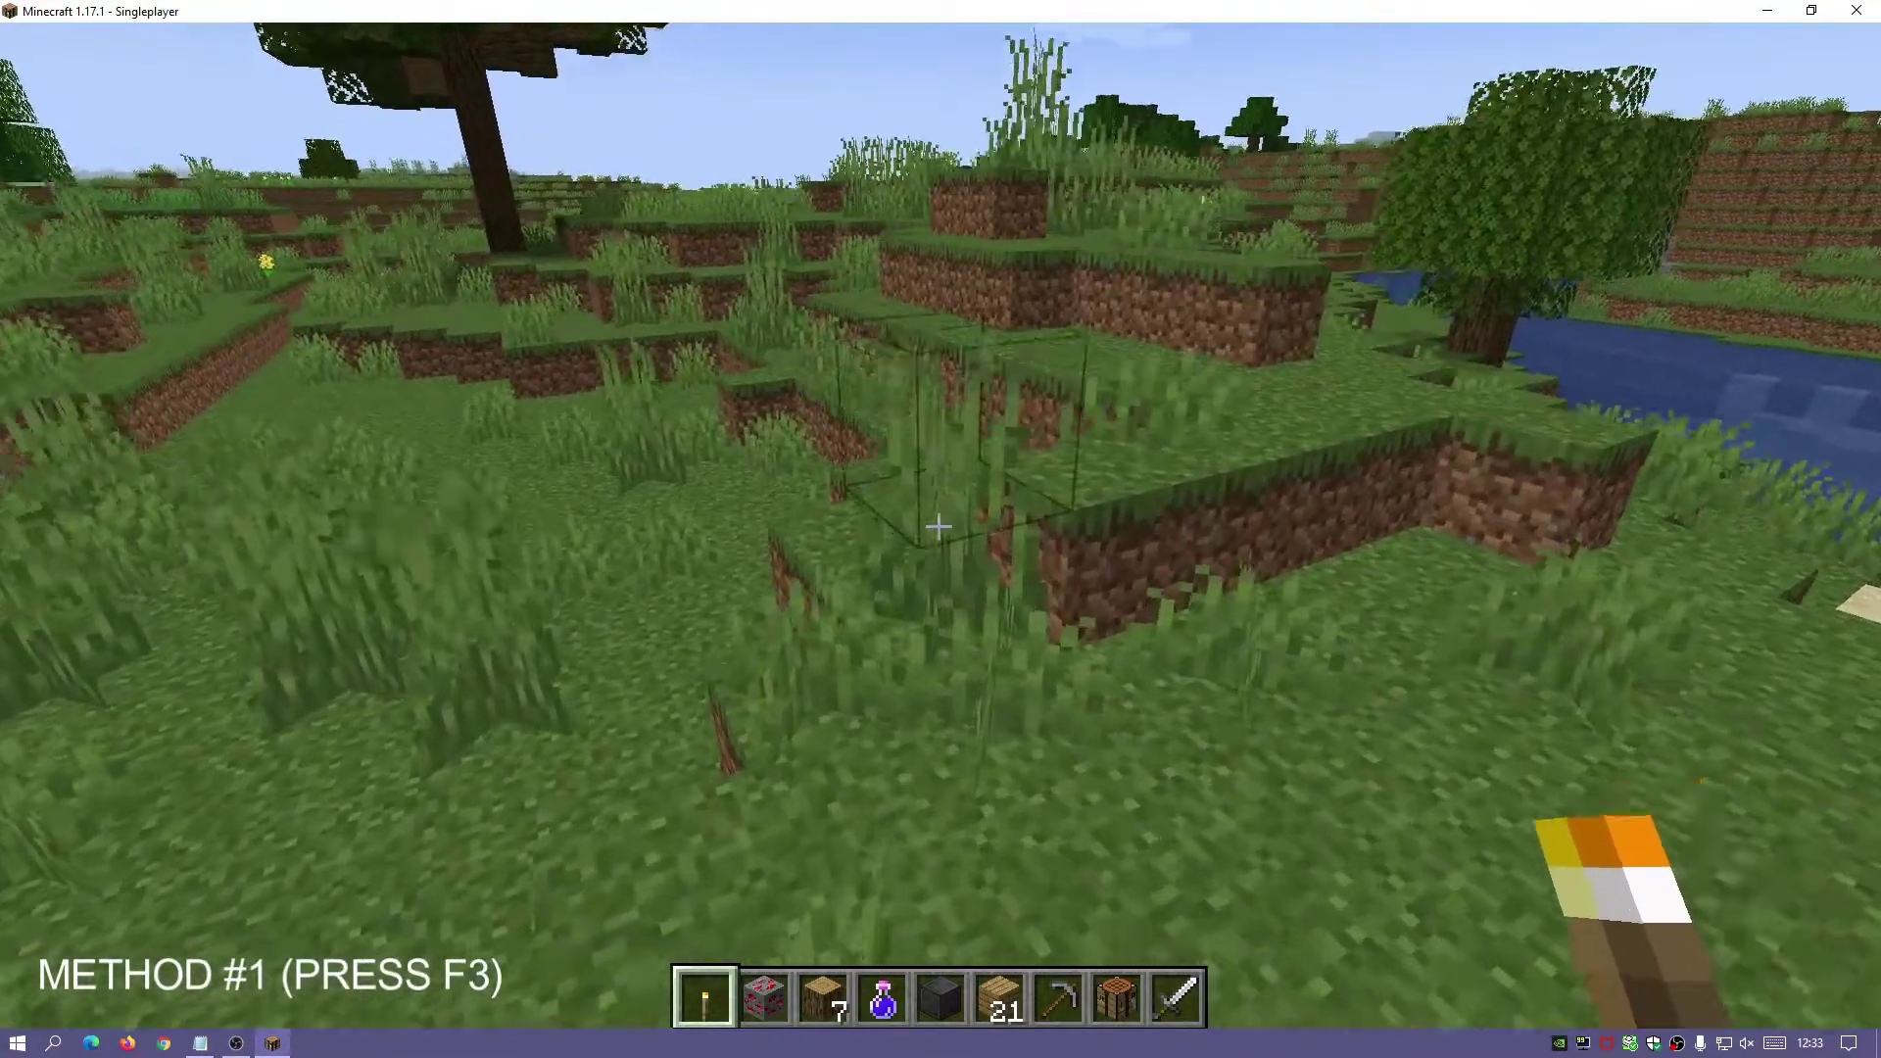
key("w")
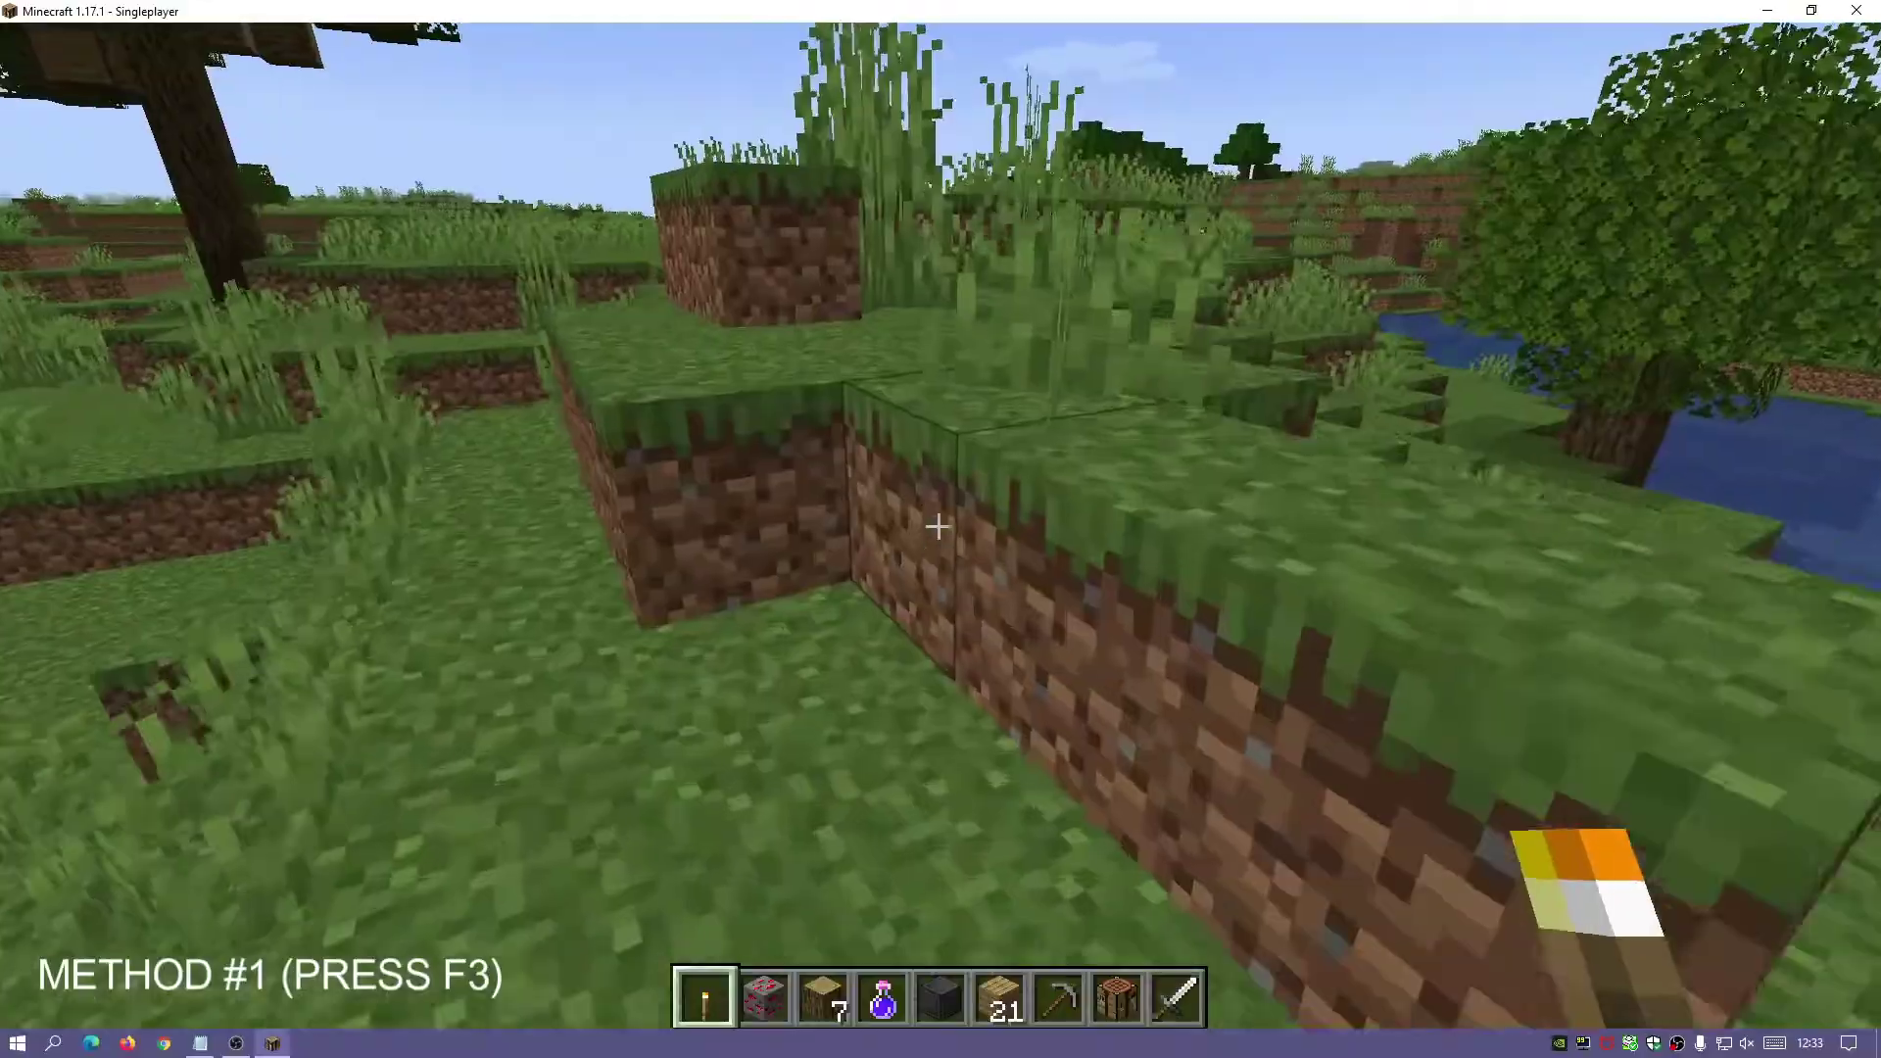
key("w")
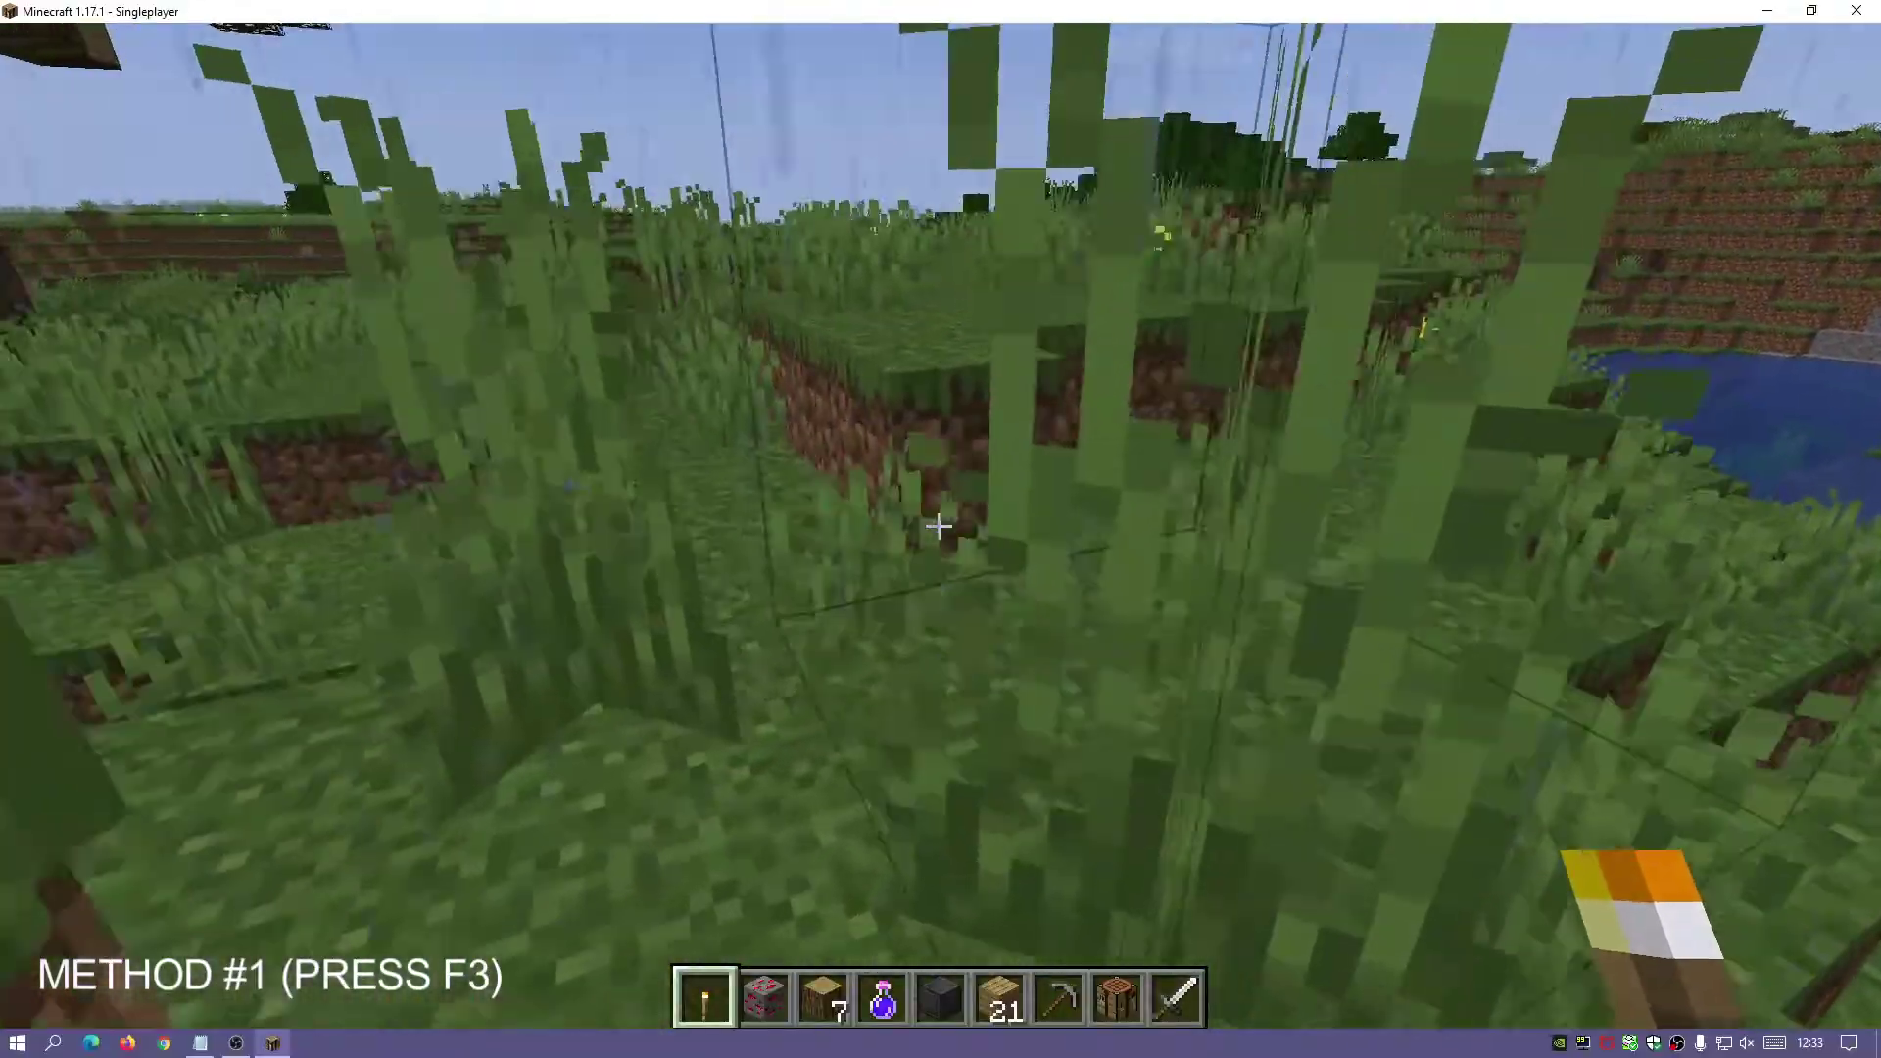
key("w")
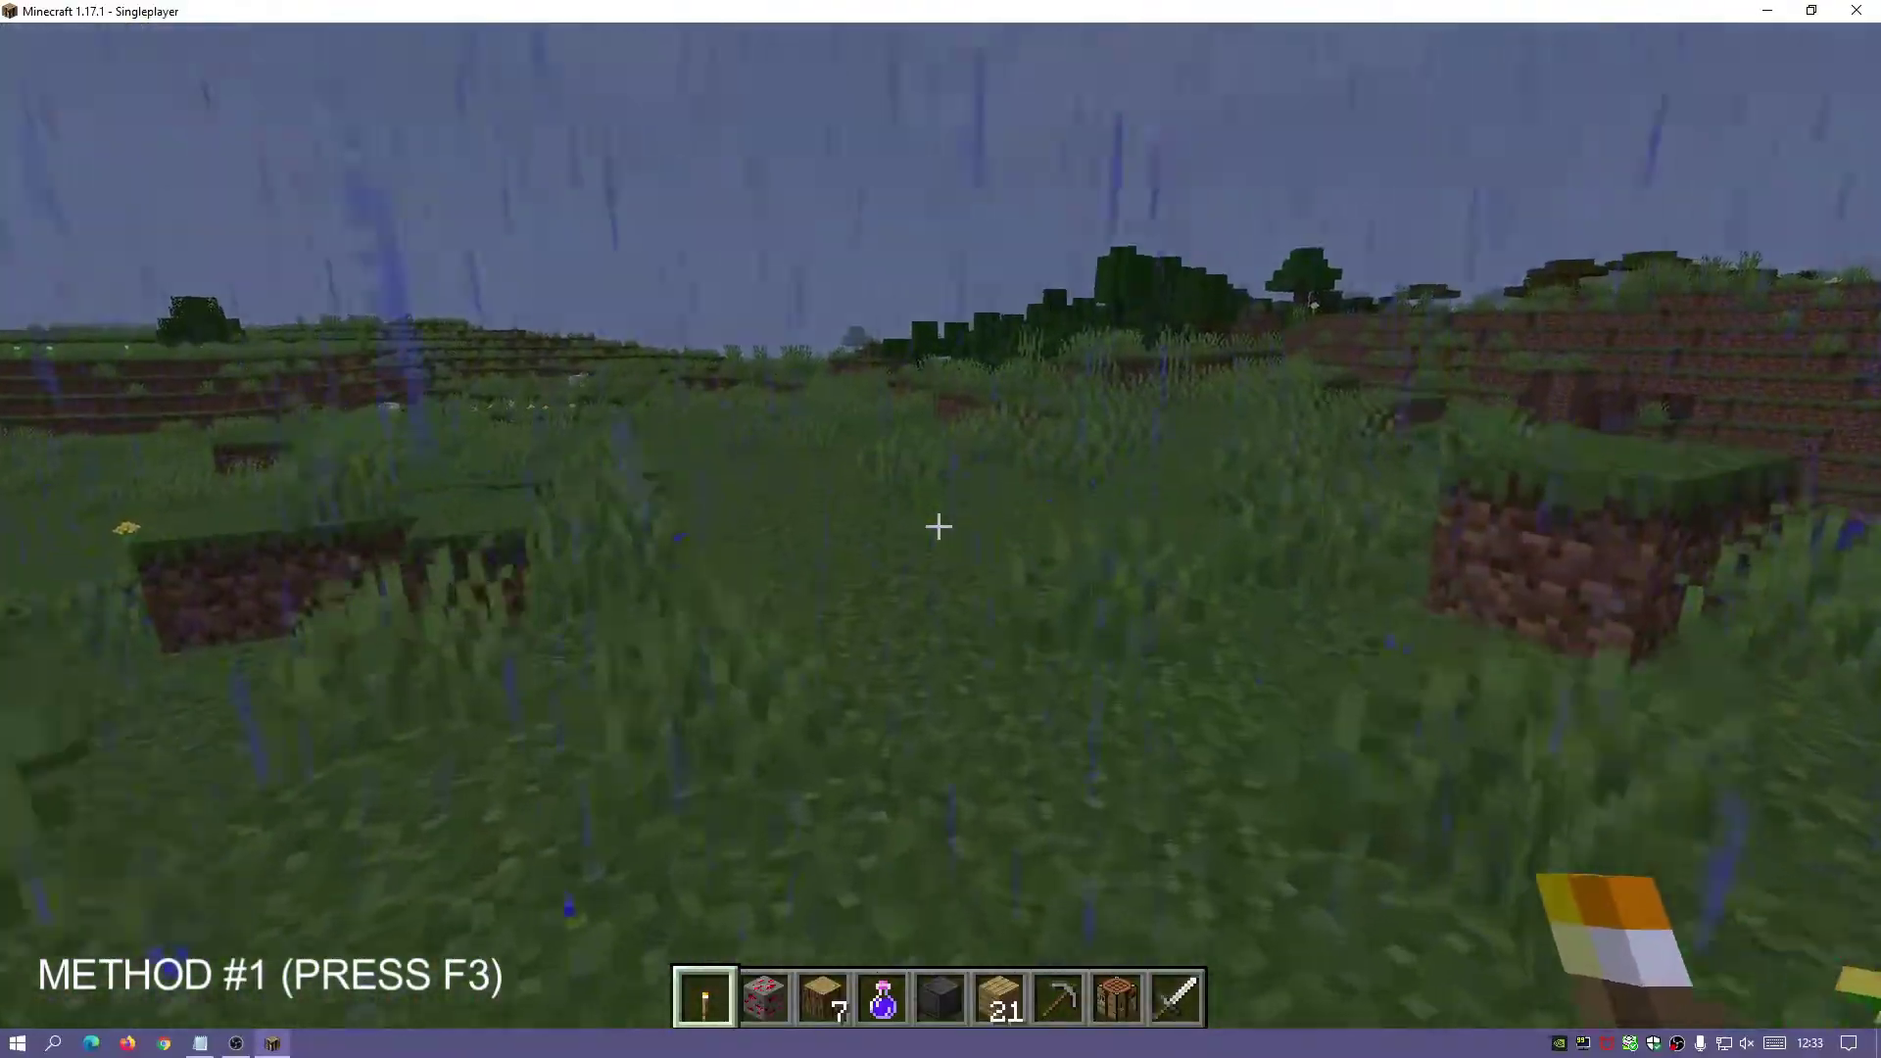
key("w")
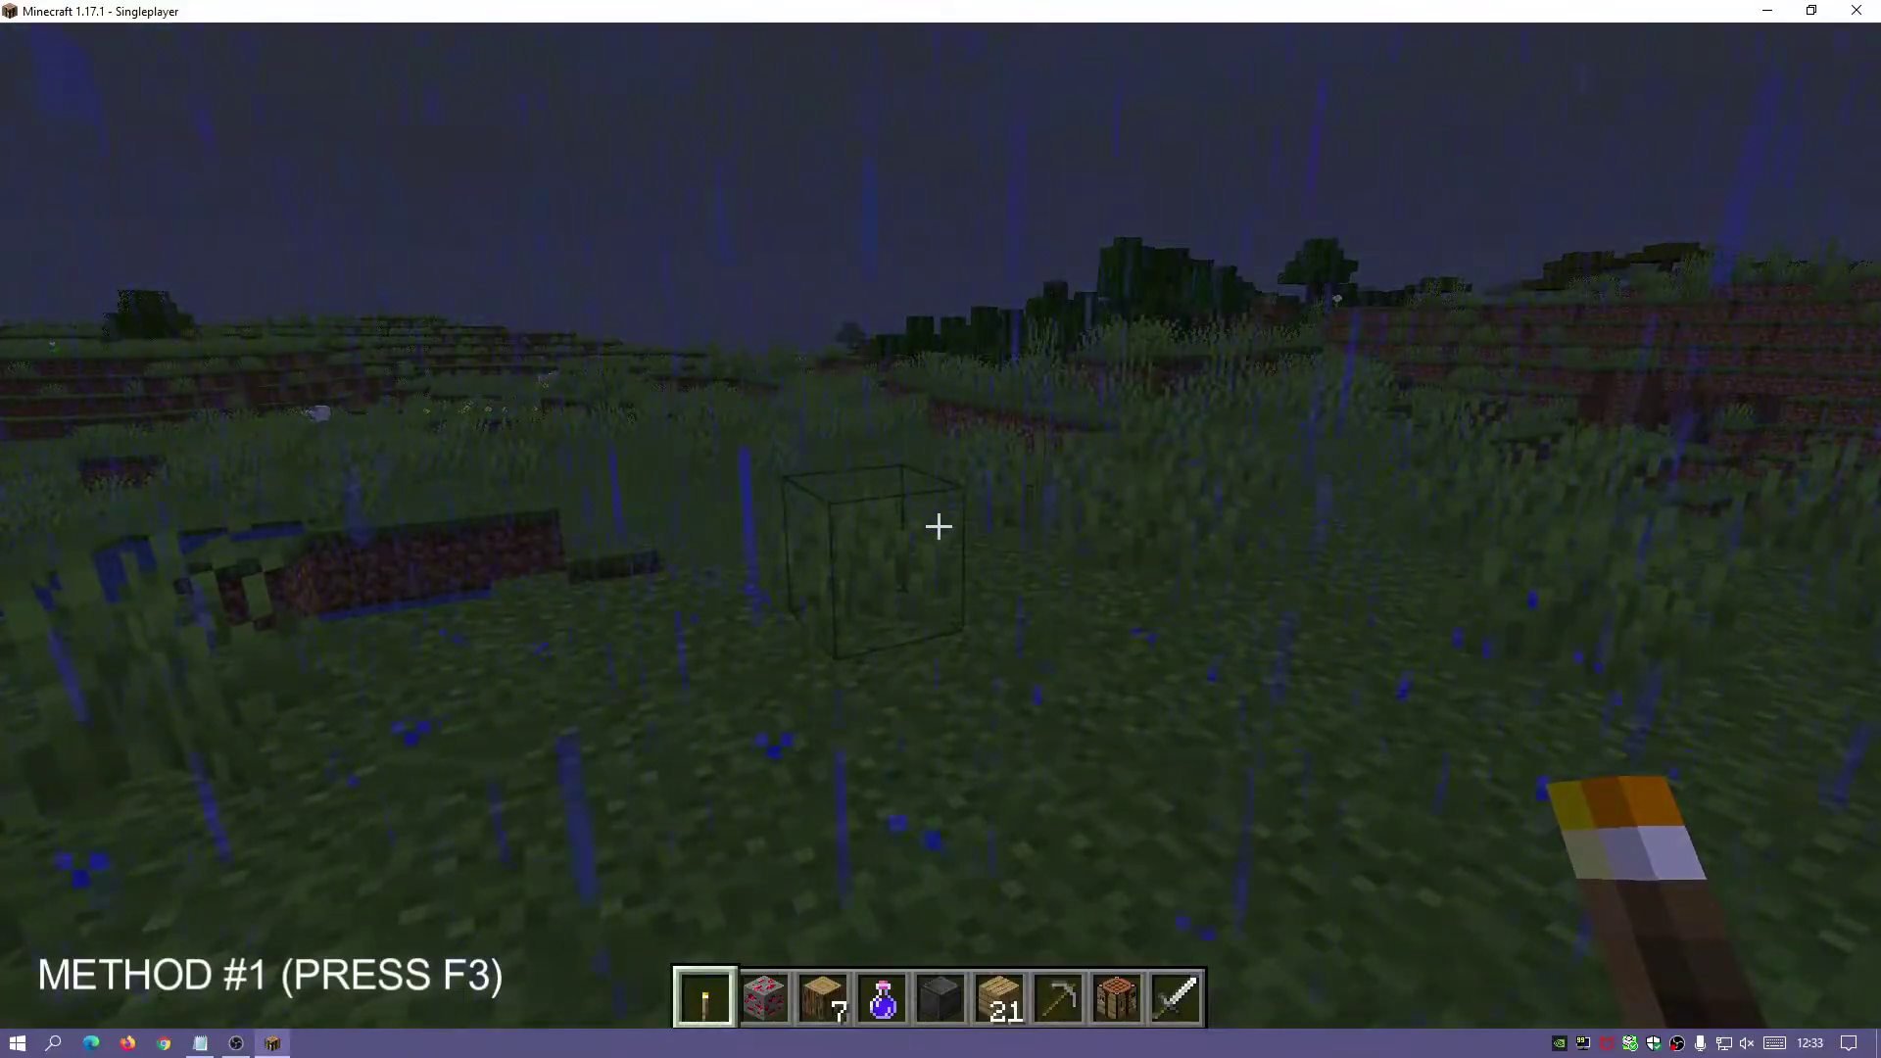
Turn on the F3 debug overlay, walk west watching XYZ change, then pause the game.
key("F3")
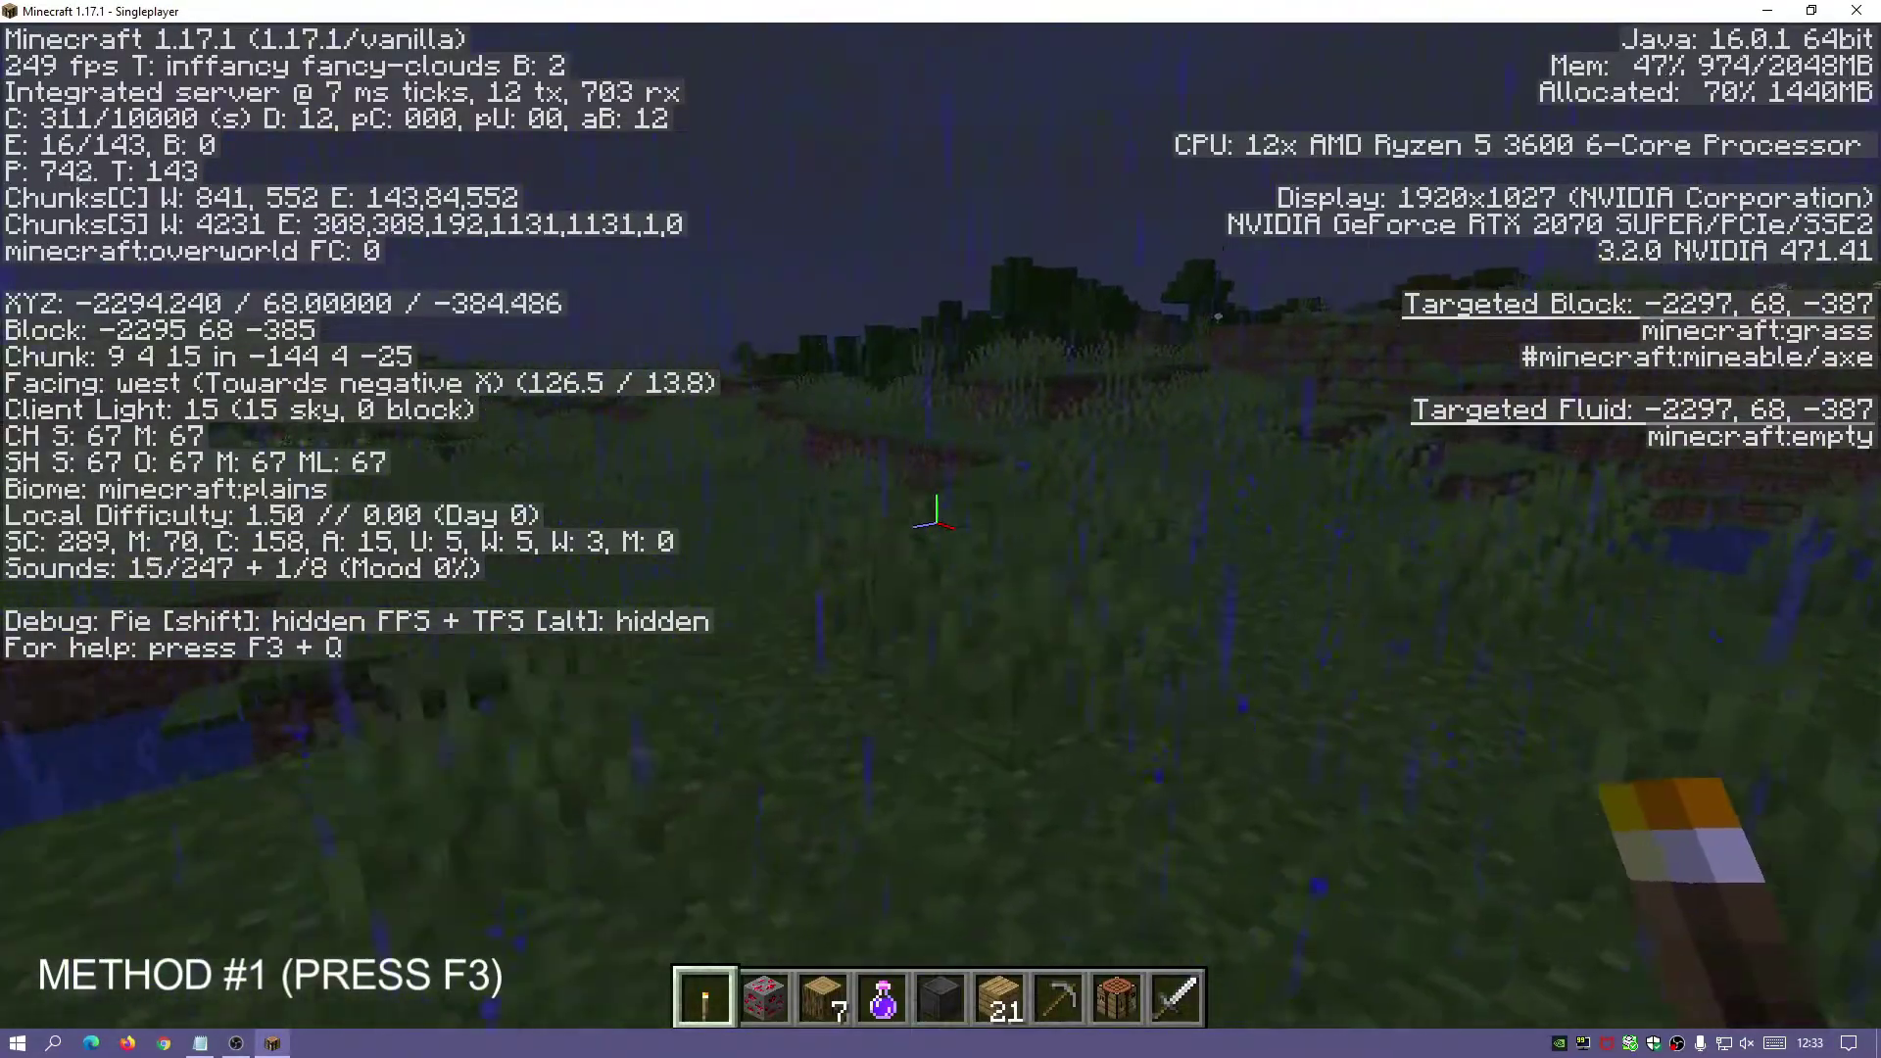
key("w")
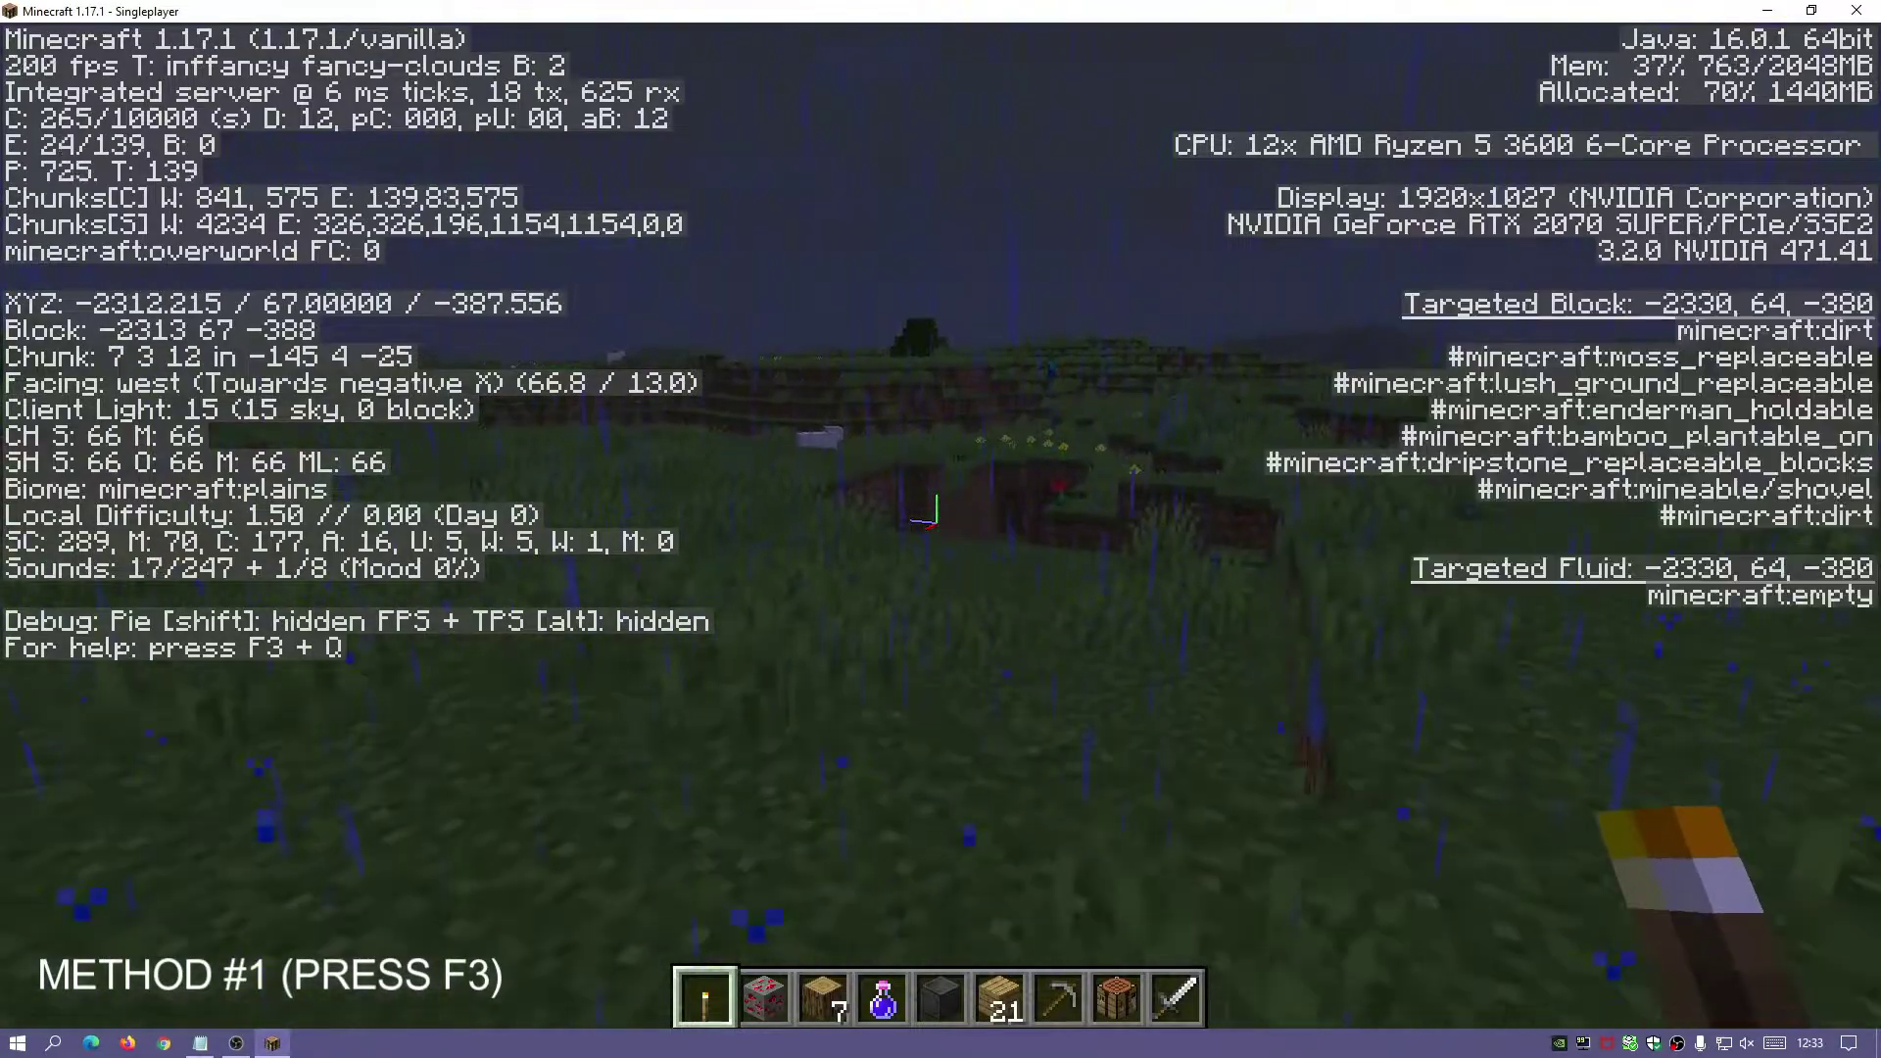
key("w")
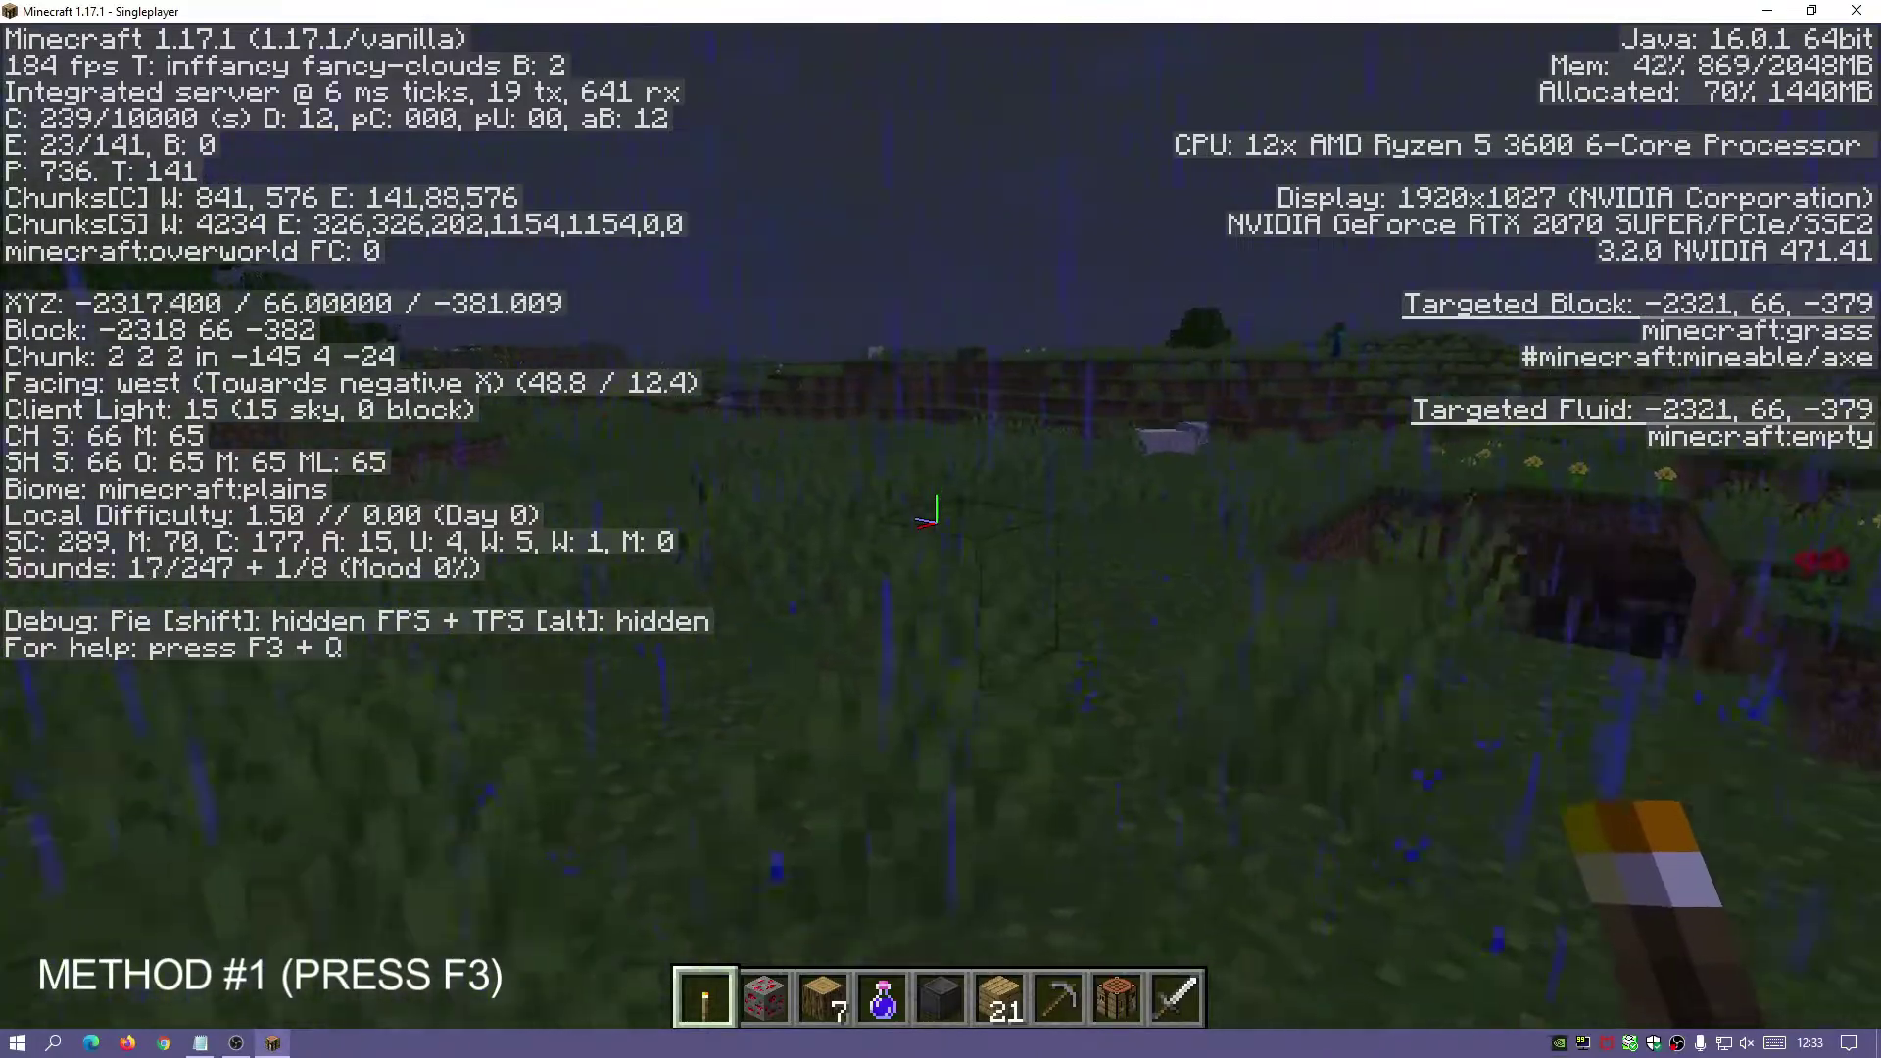
key("w")
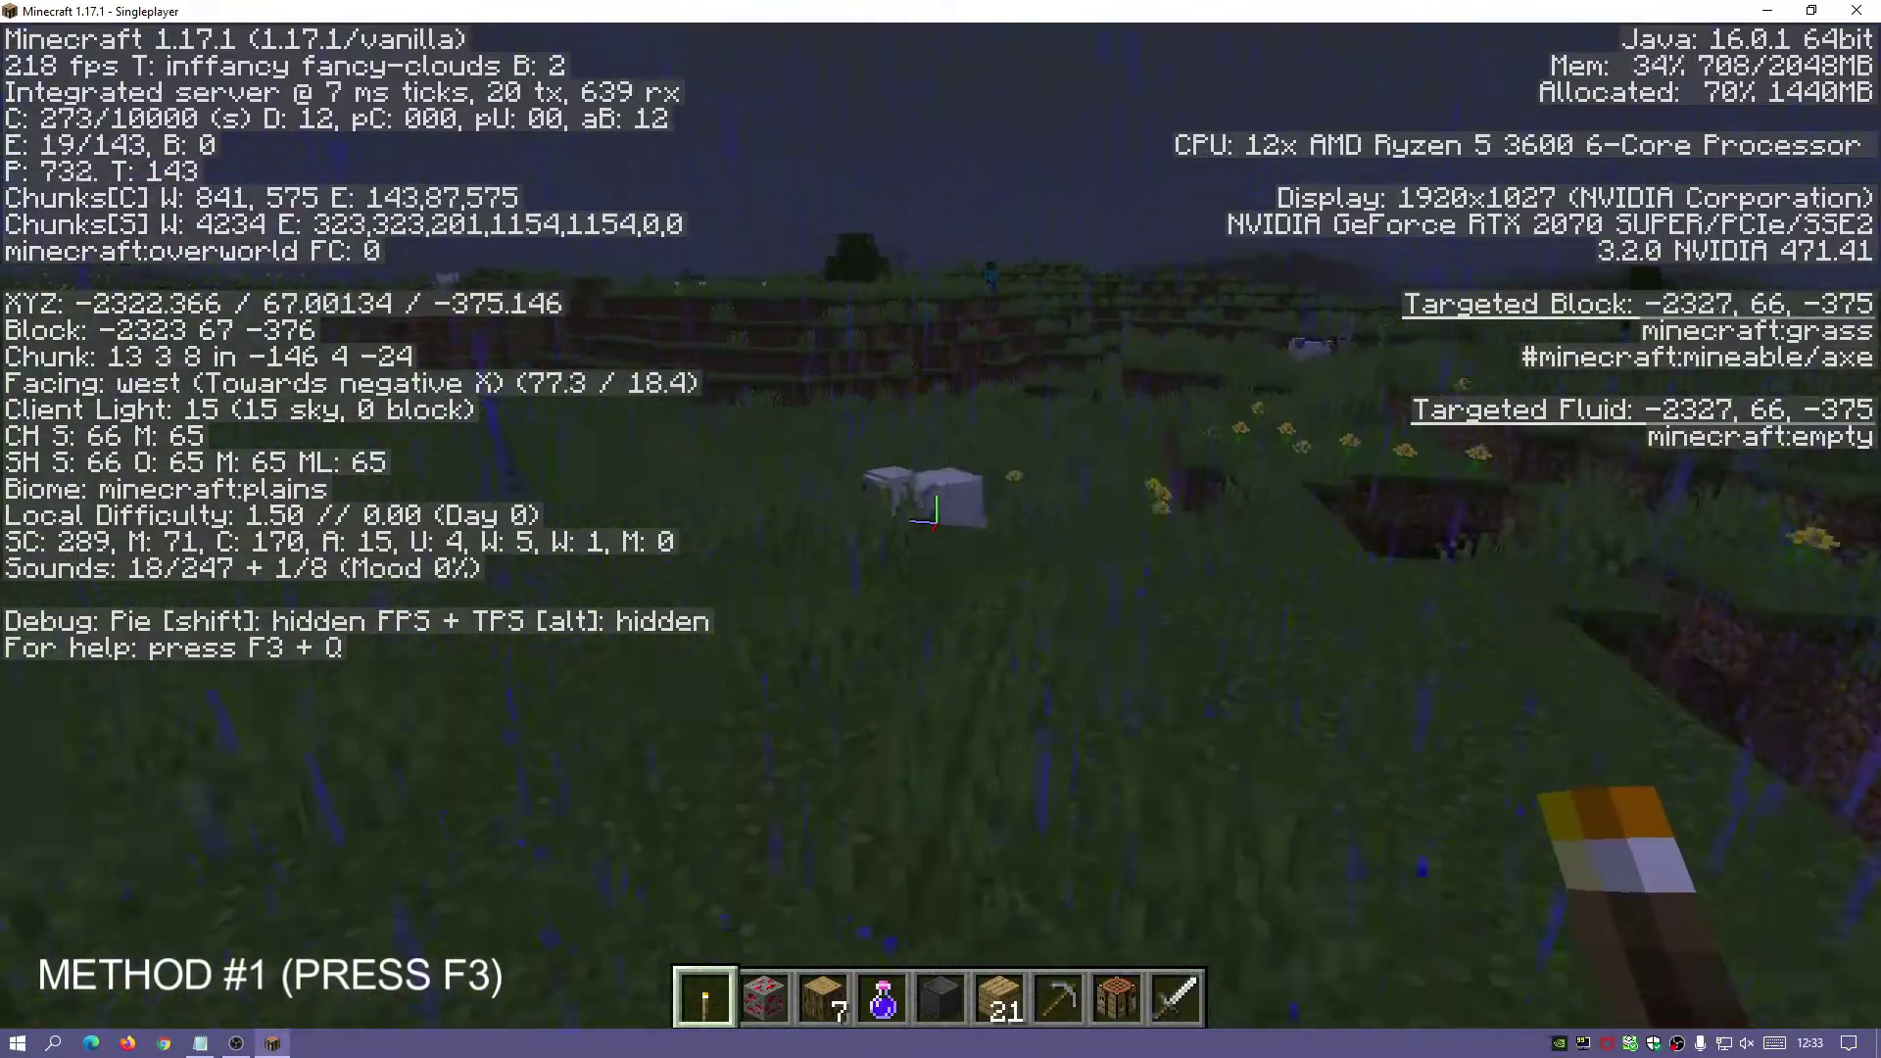
key("w")
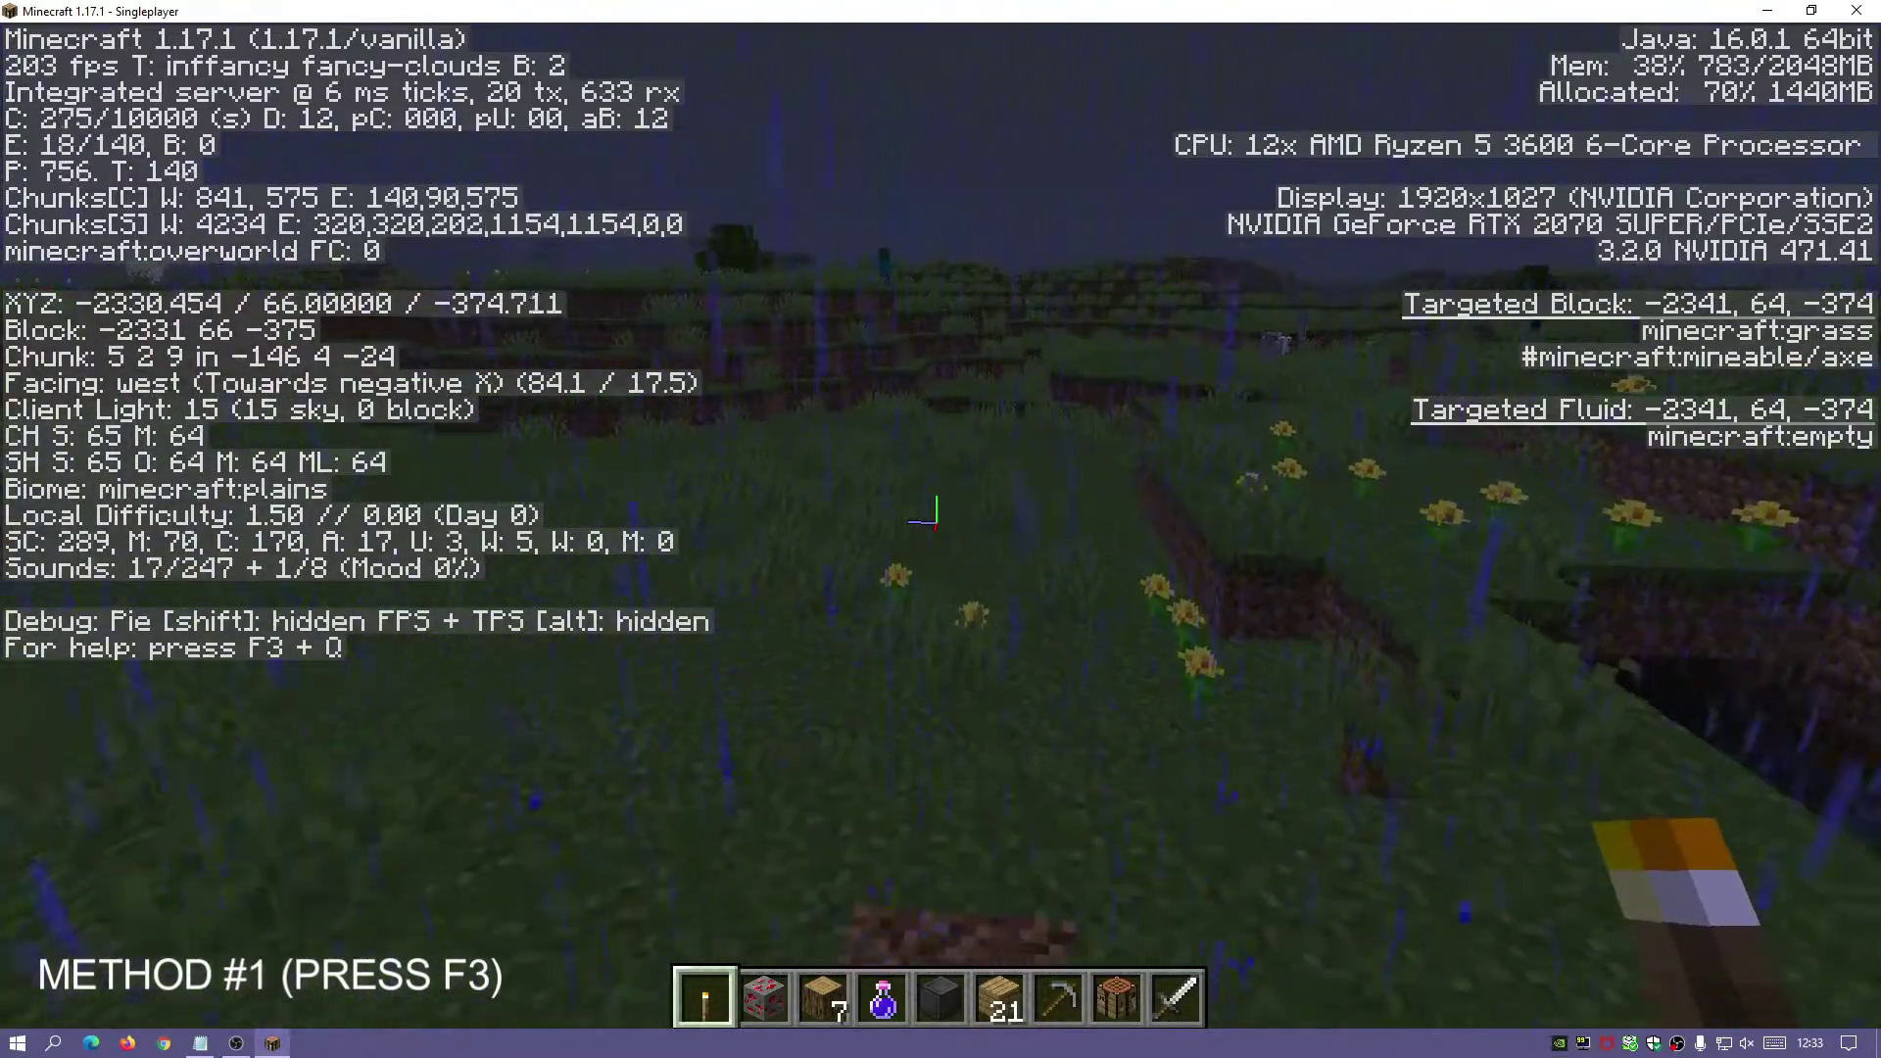
key("w")
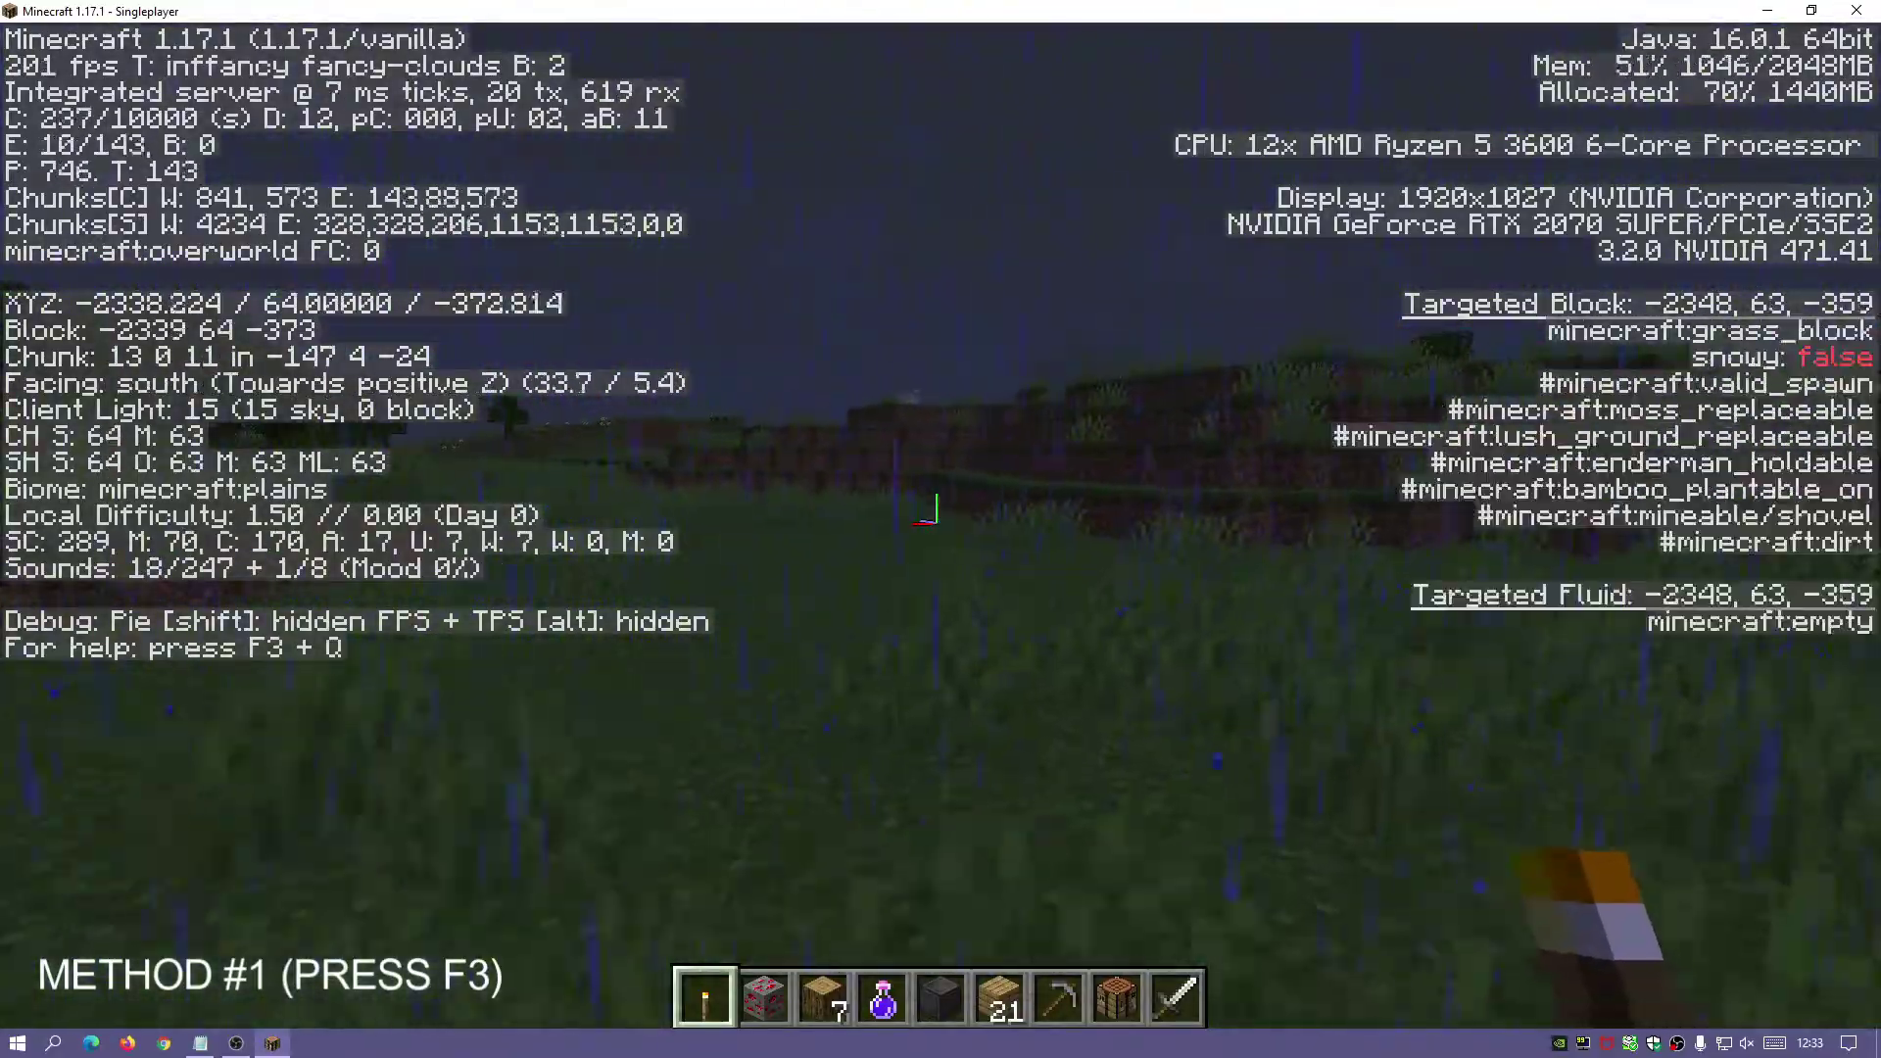
key("w")
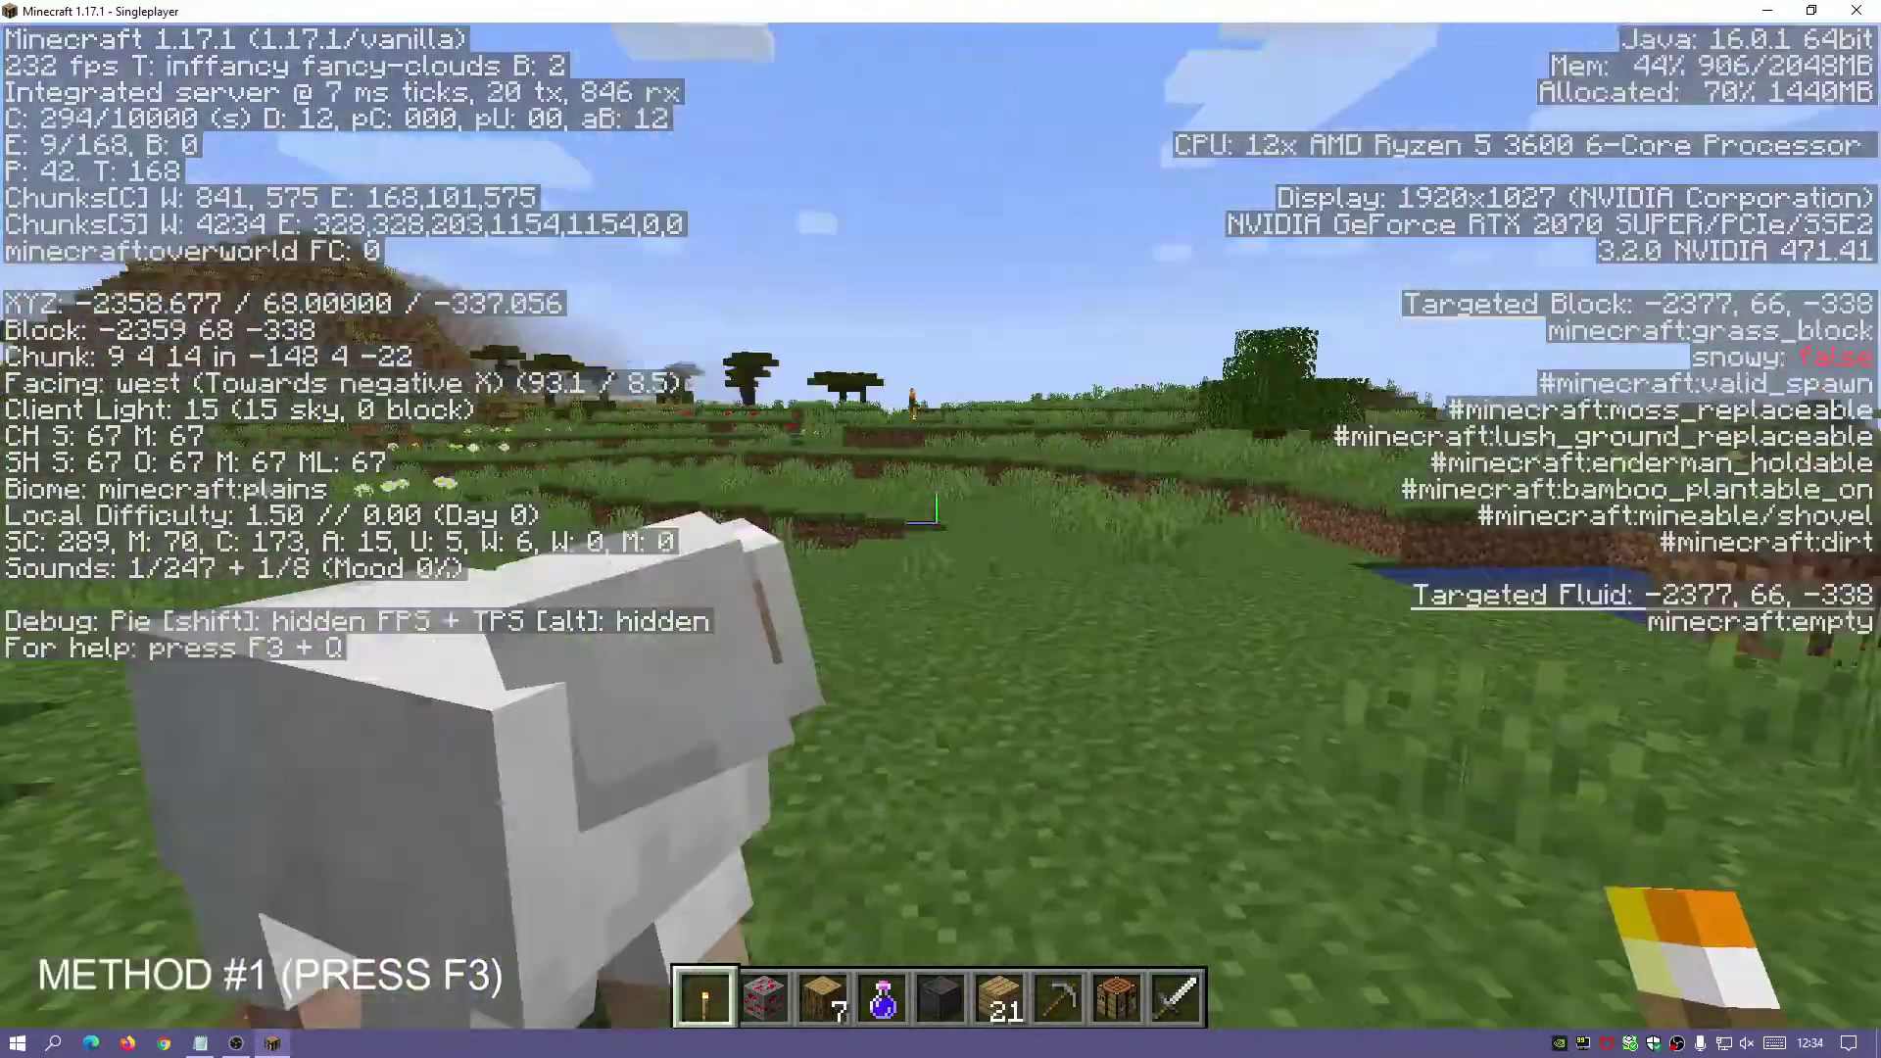
key("w")
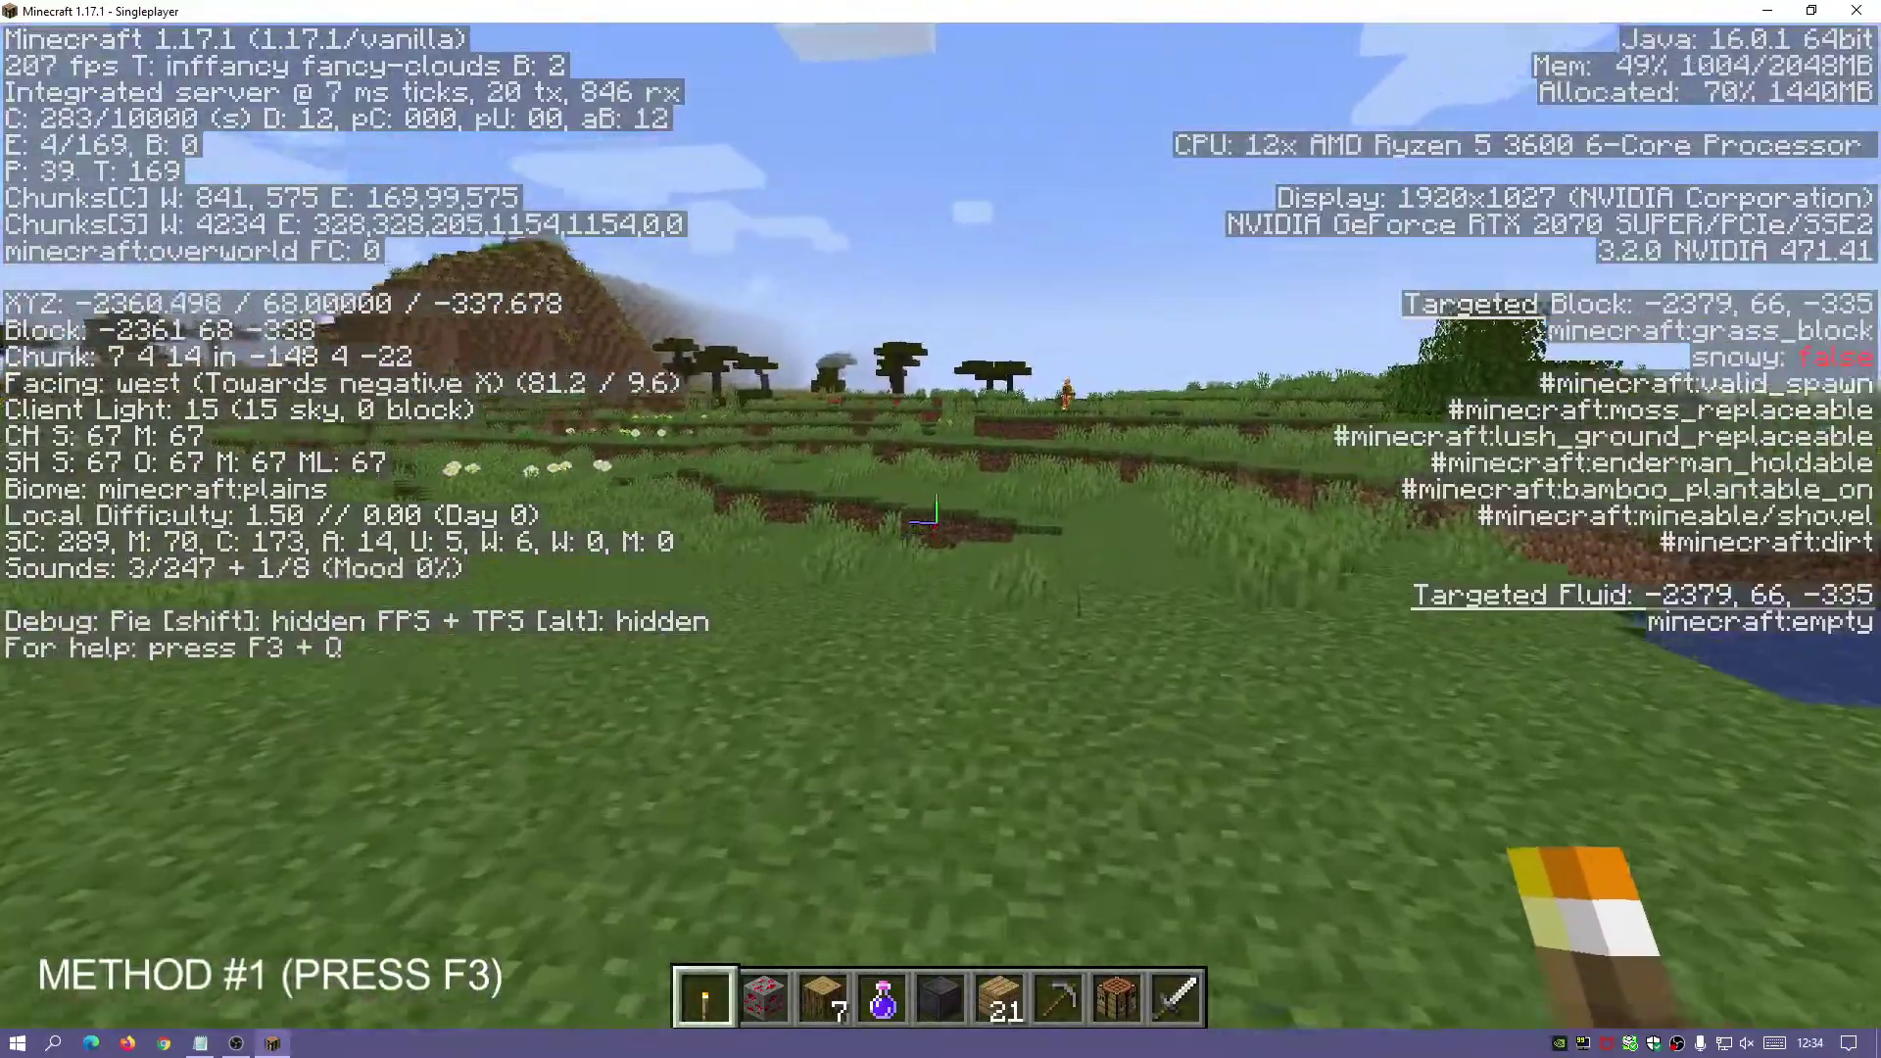
key("w")
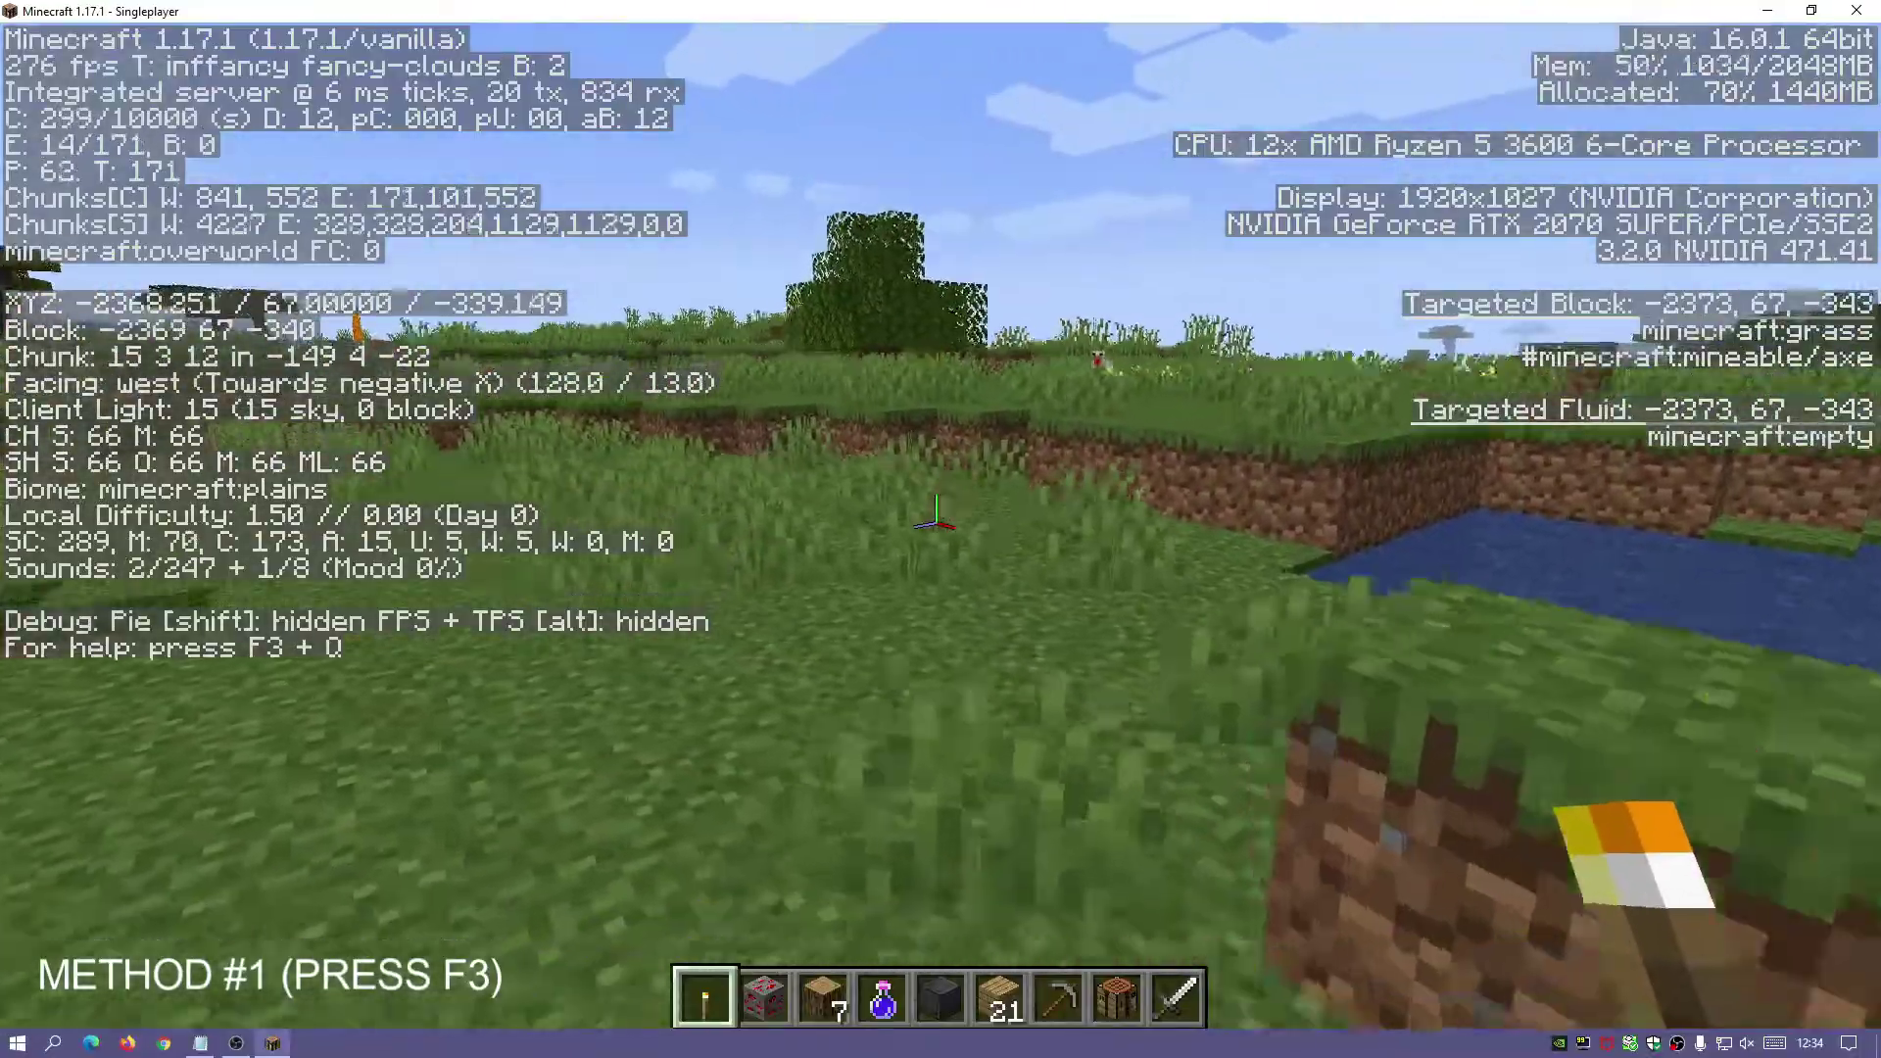
key("w")
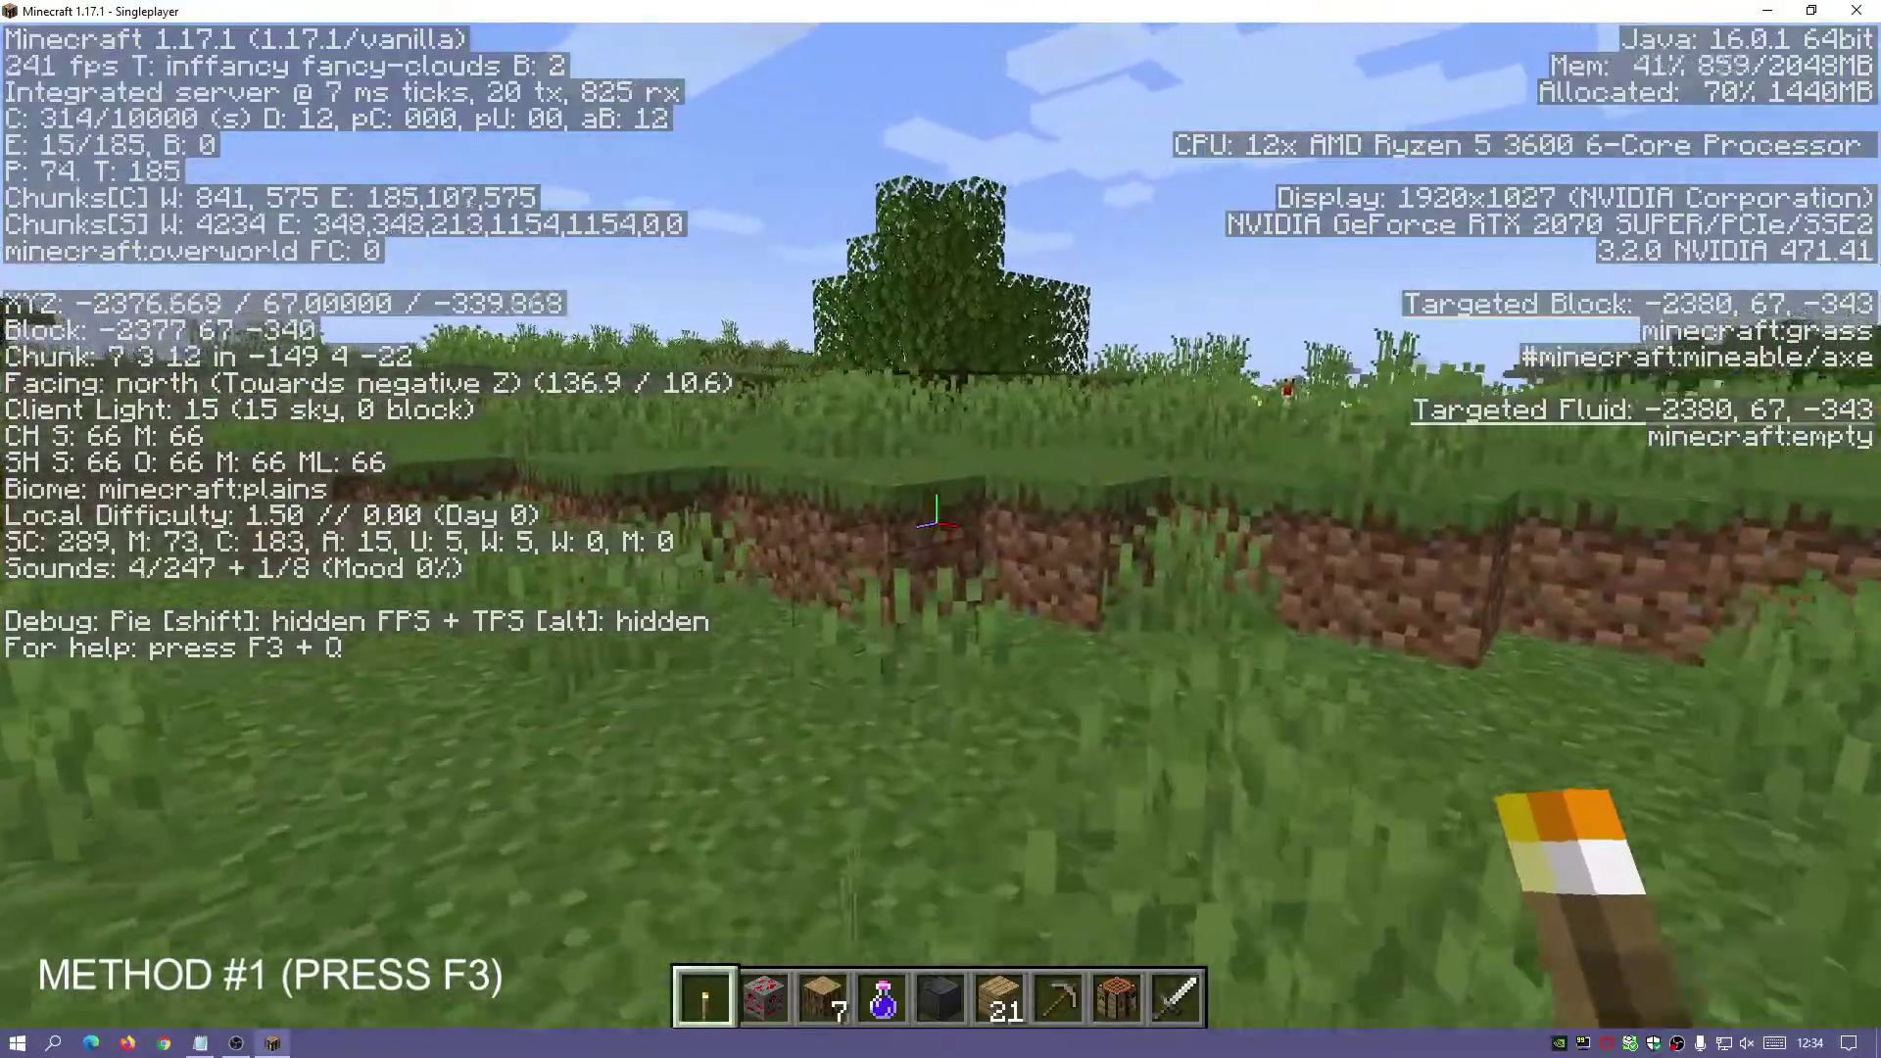
key("w")
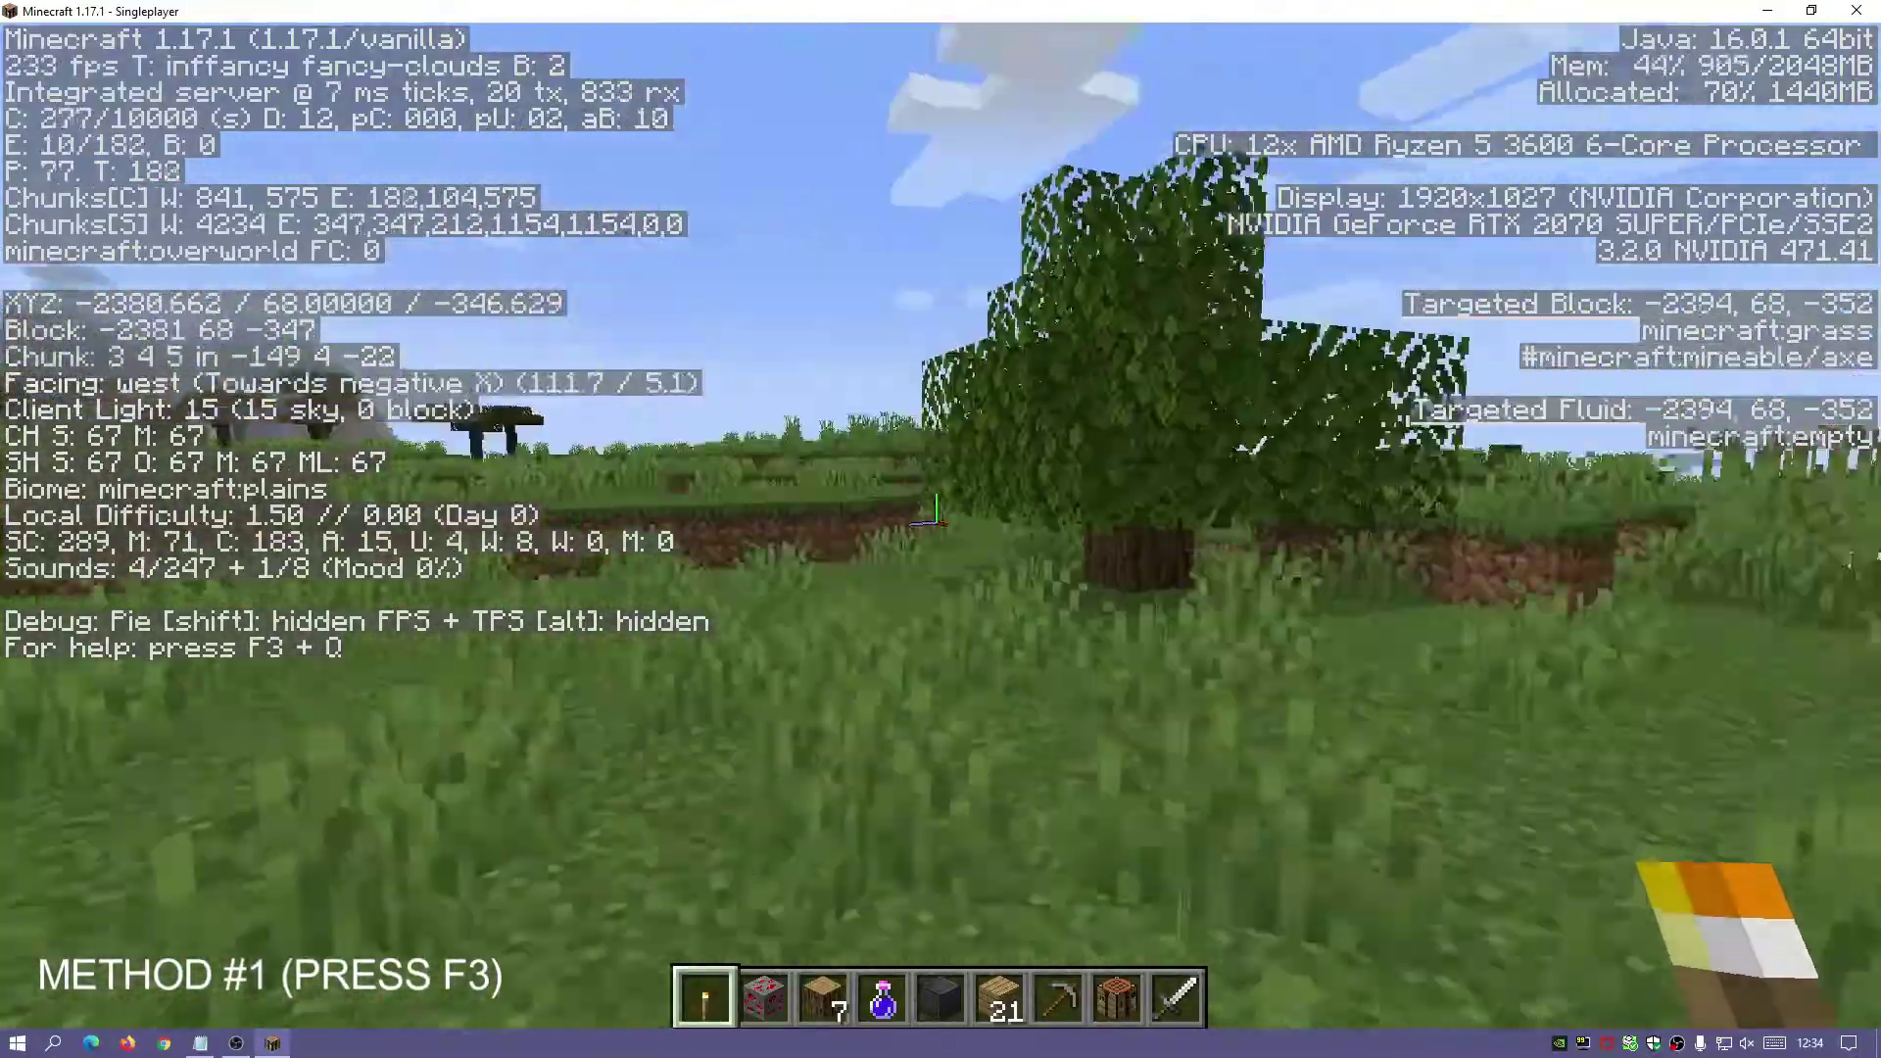
key("w")
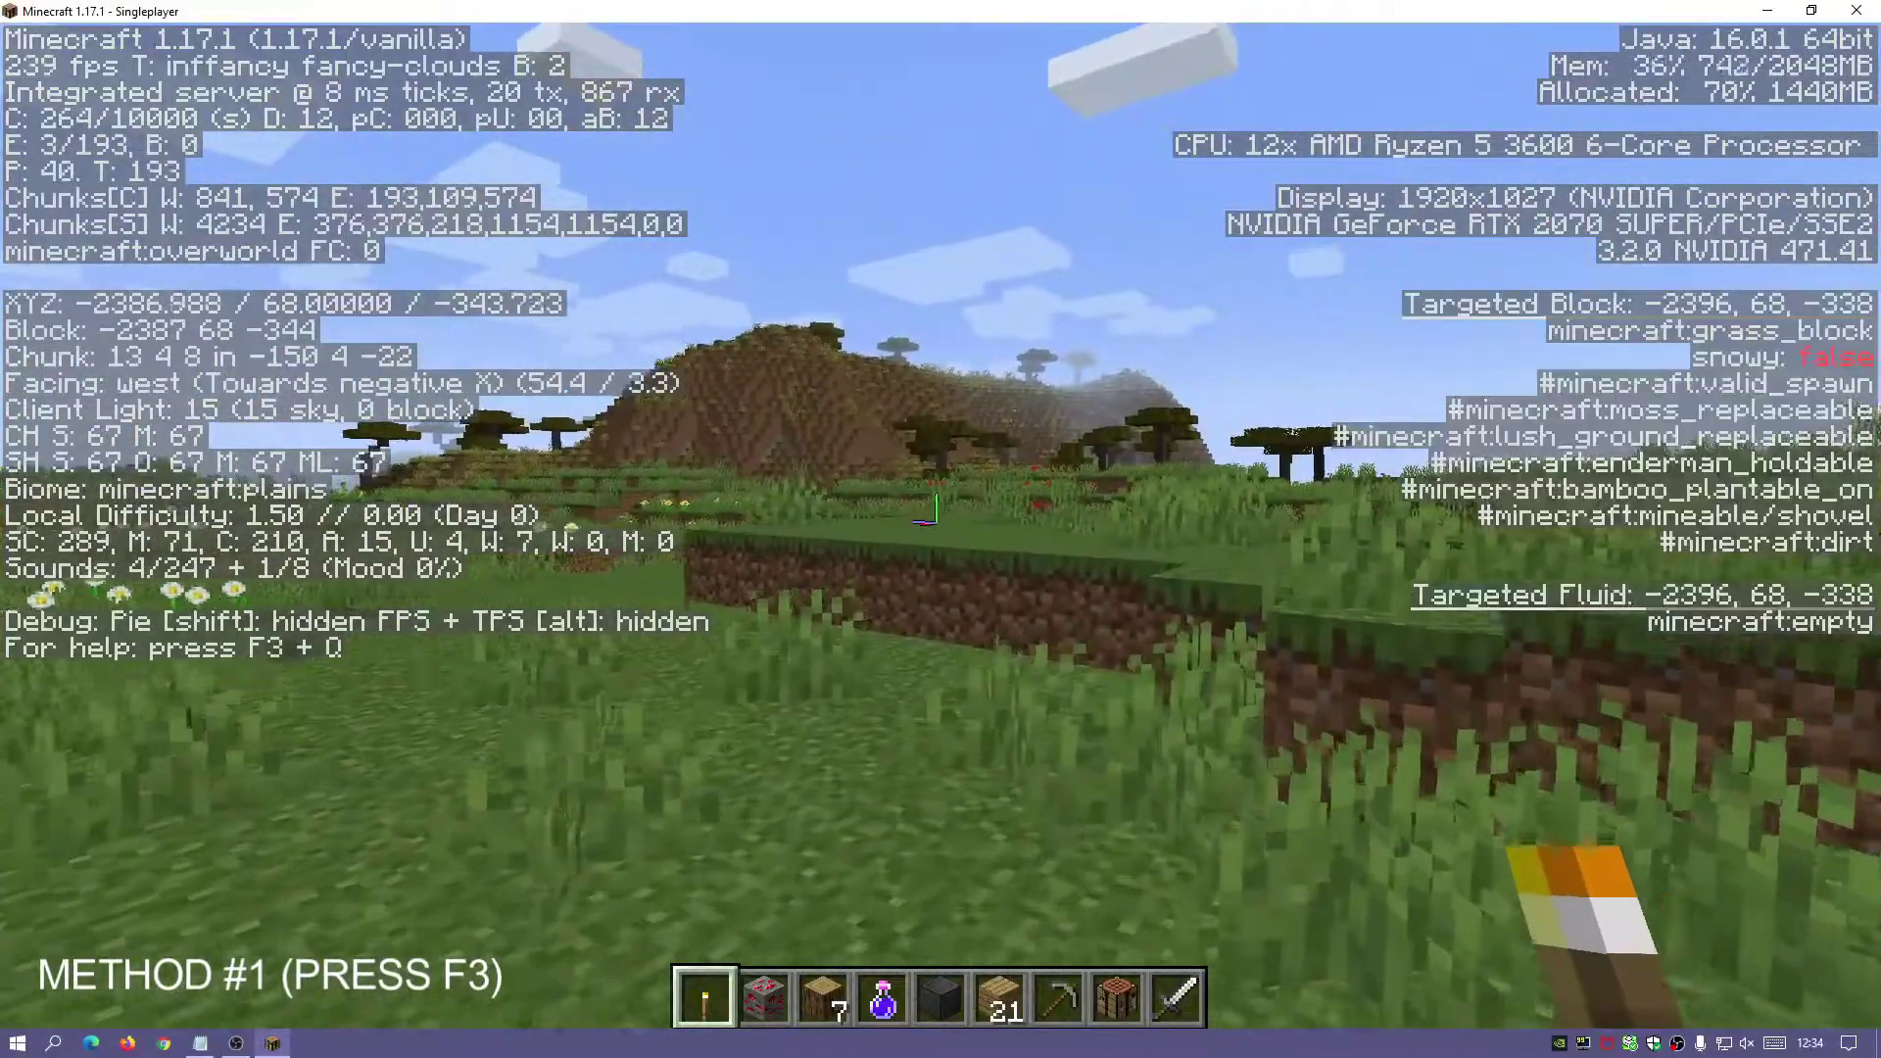
key("Escape")
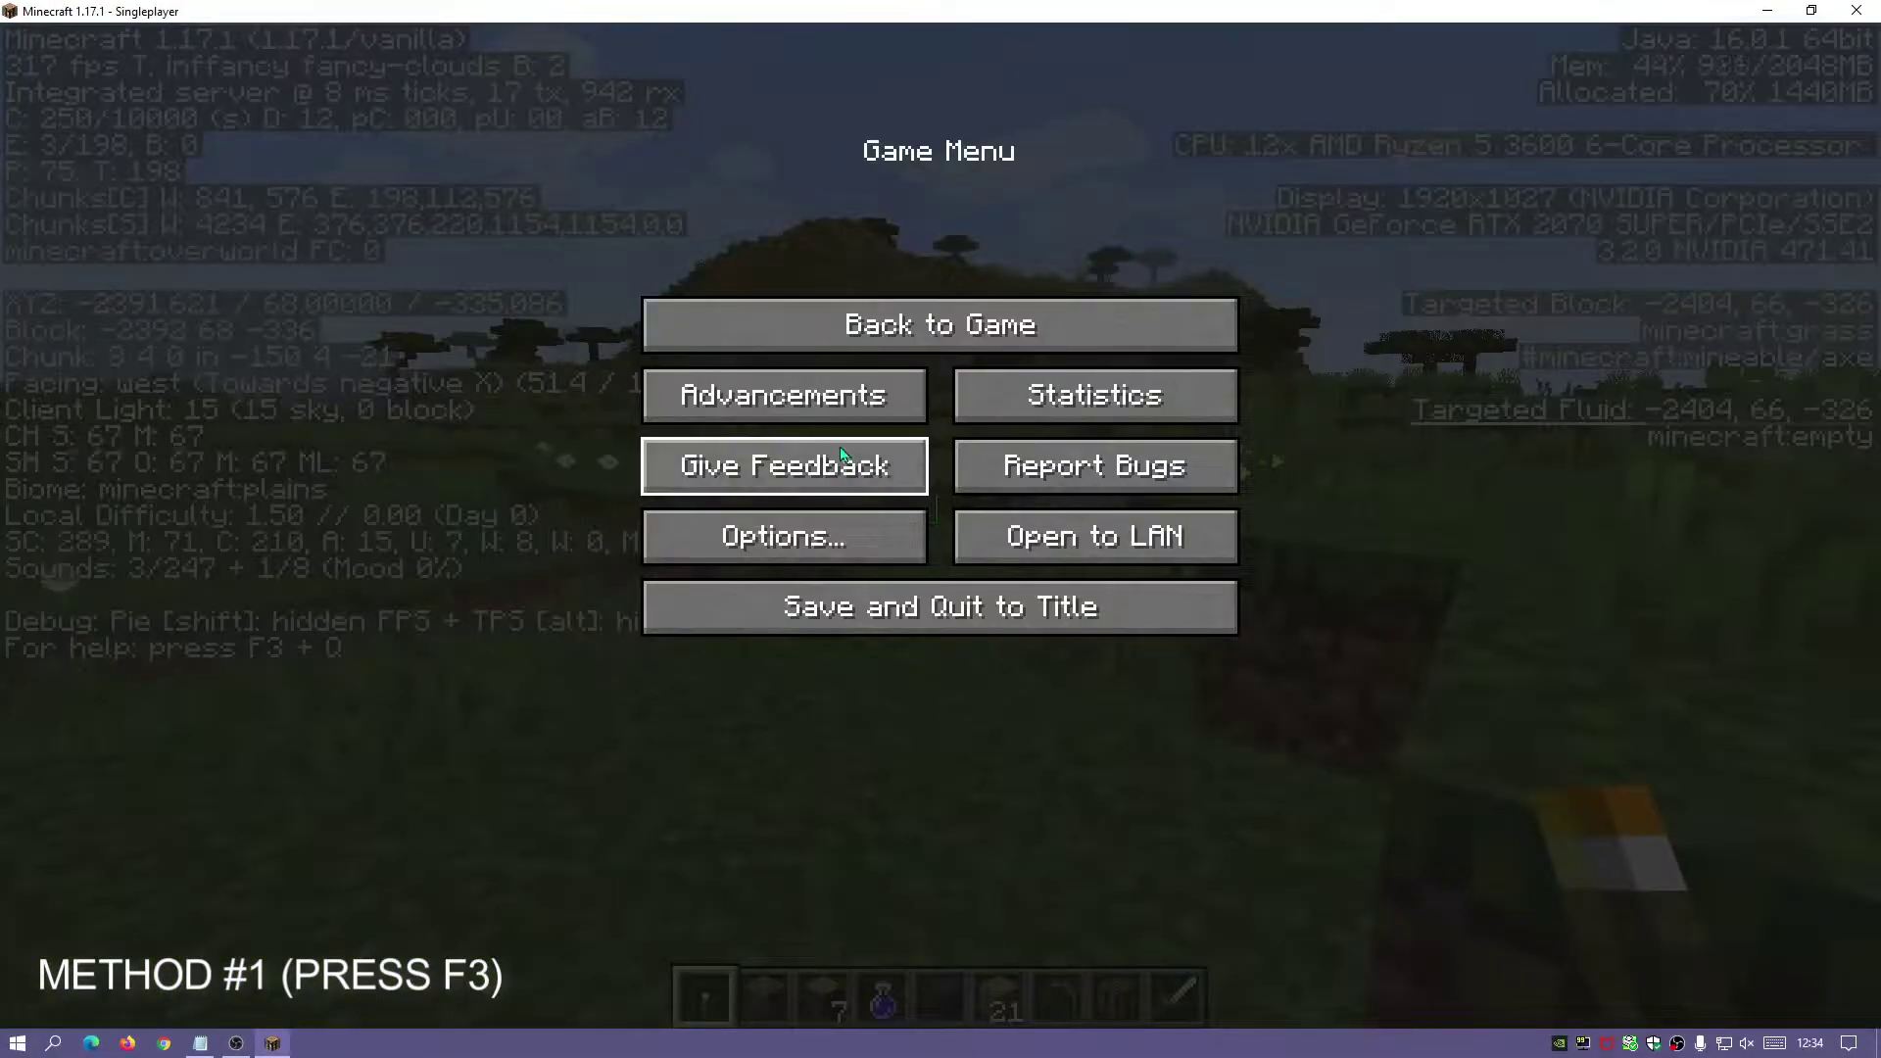
Raise Video Settings GUI Scale from 3 to 4 and resume the game.
left_click(792, 538)
left_click(705, 420)
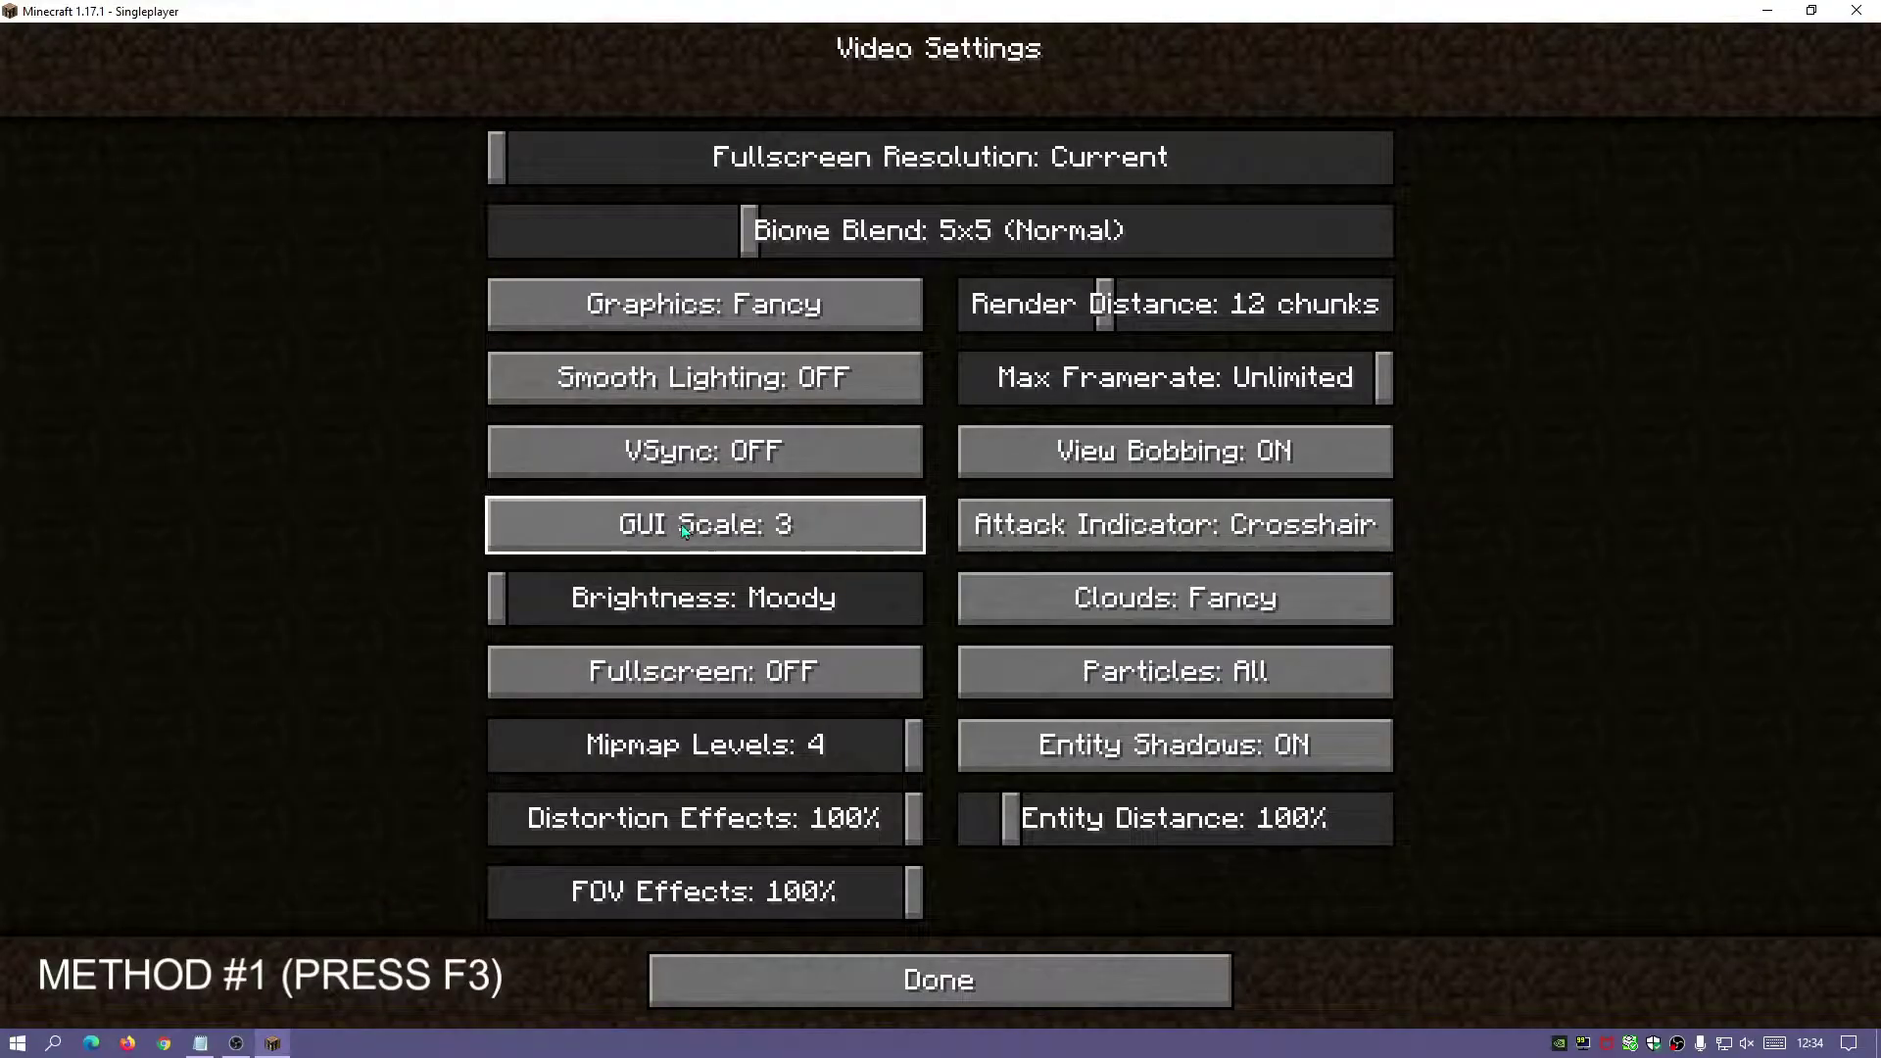
left_click(740, 542)
scroll(730, 676, "down", 1)
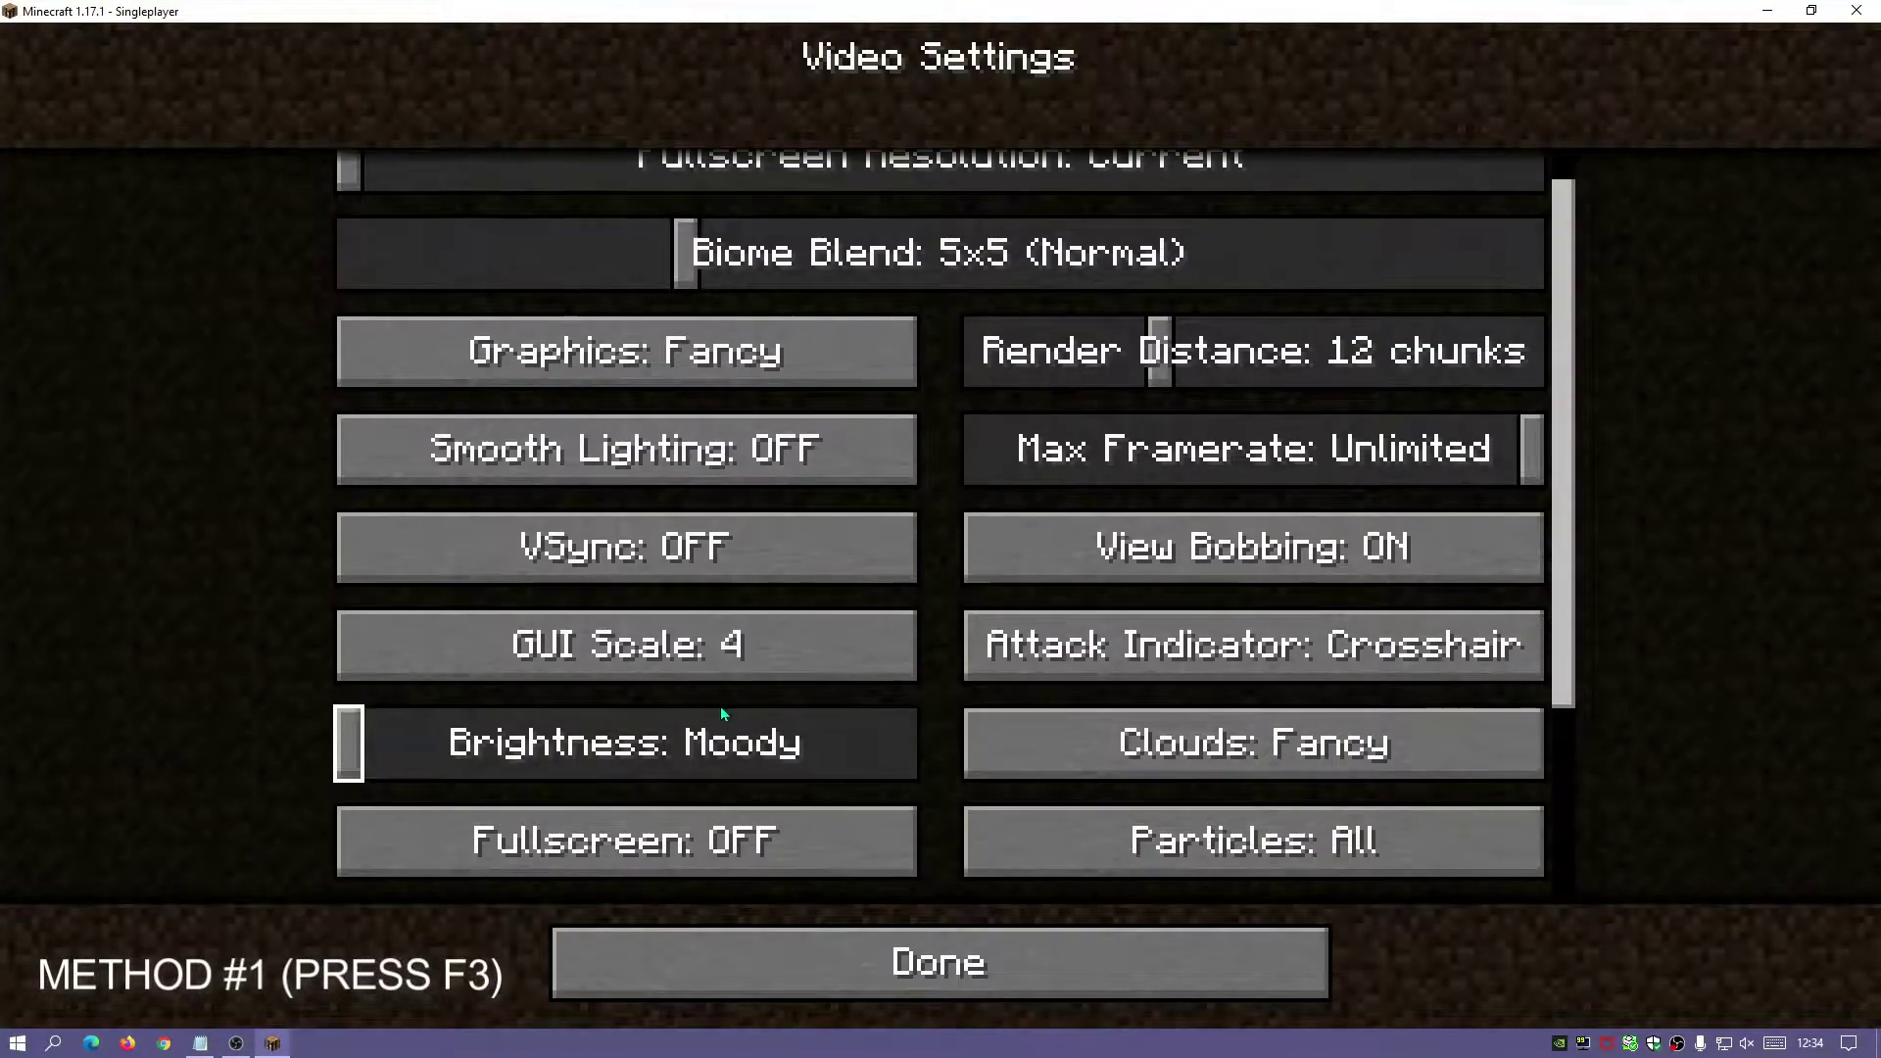
left_click(916, 968)
left_click(897, 909)
Walk west then north through the meadow, toggling the F3 coordinates overlay off and on.
key("w")
key("w")
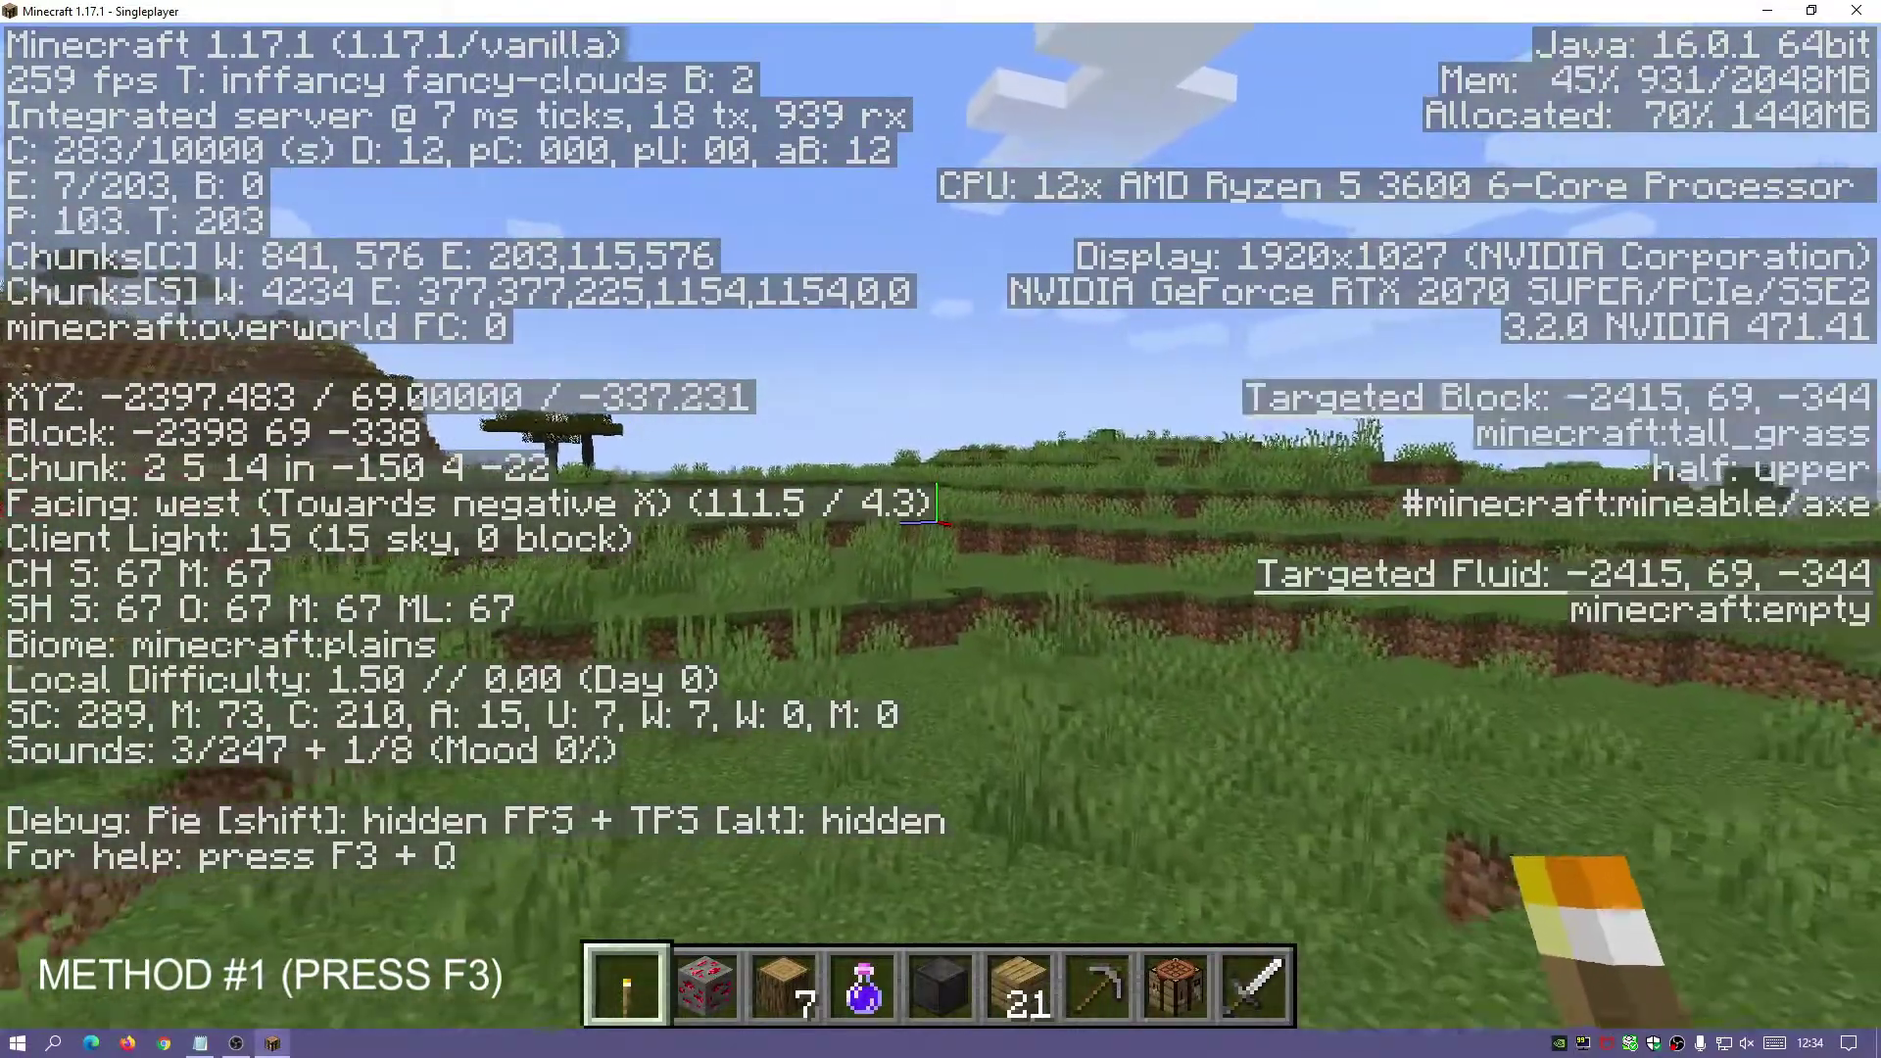
key("w")
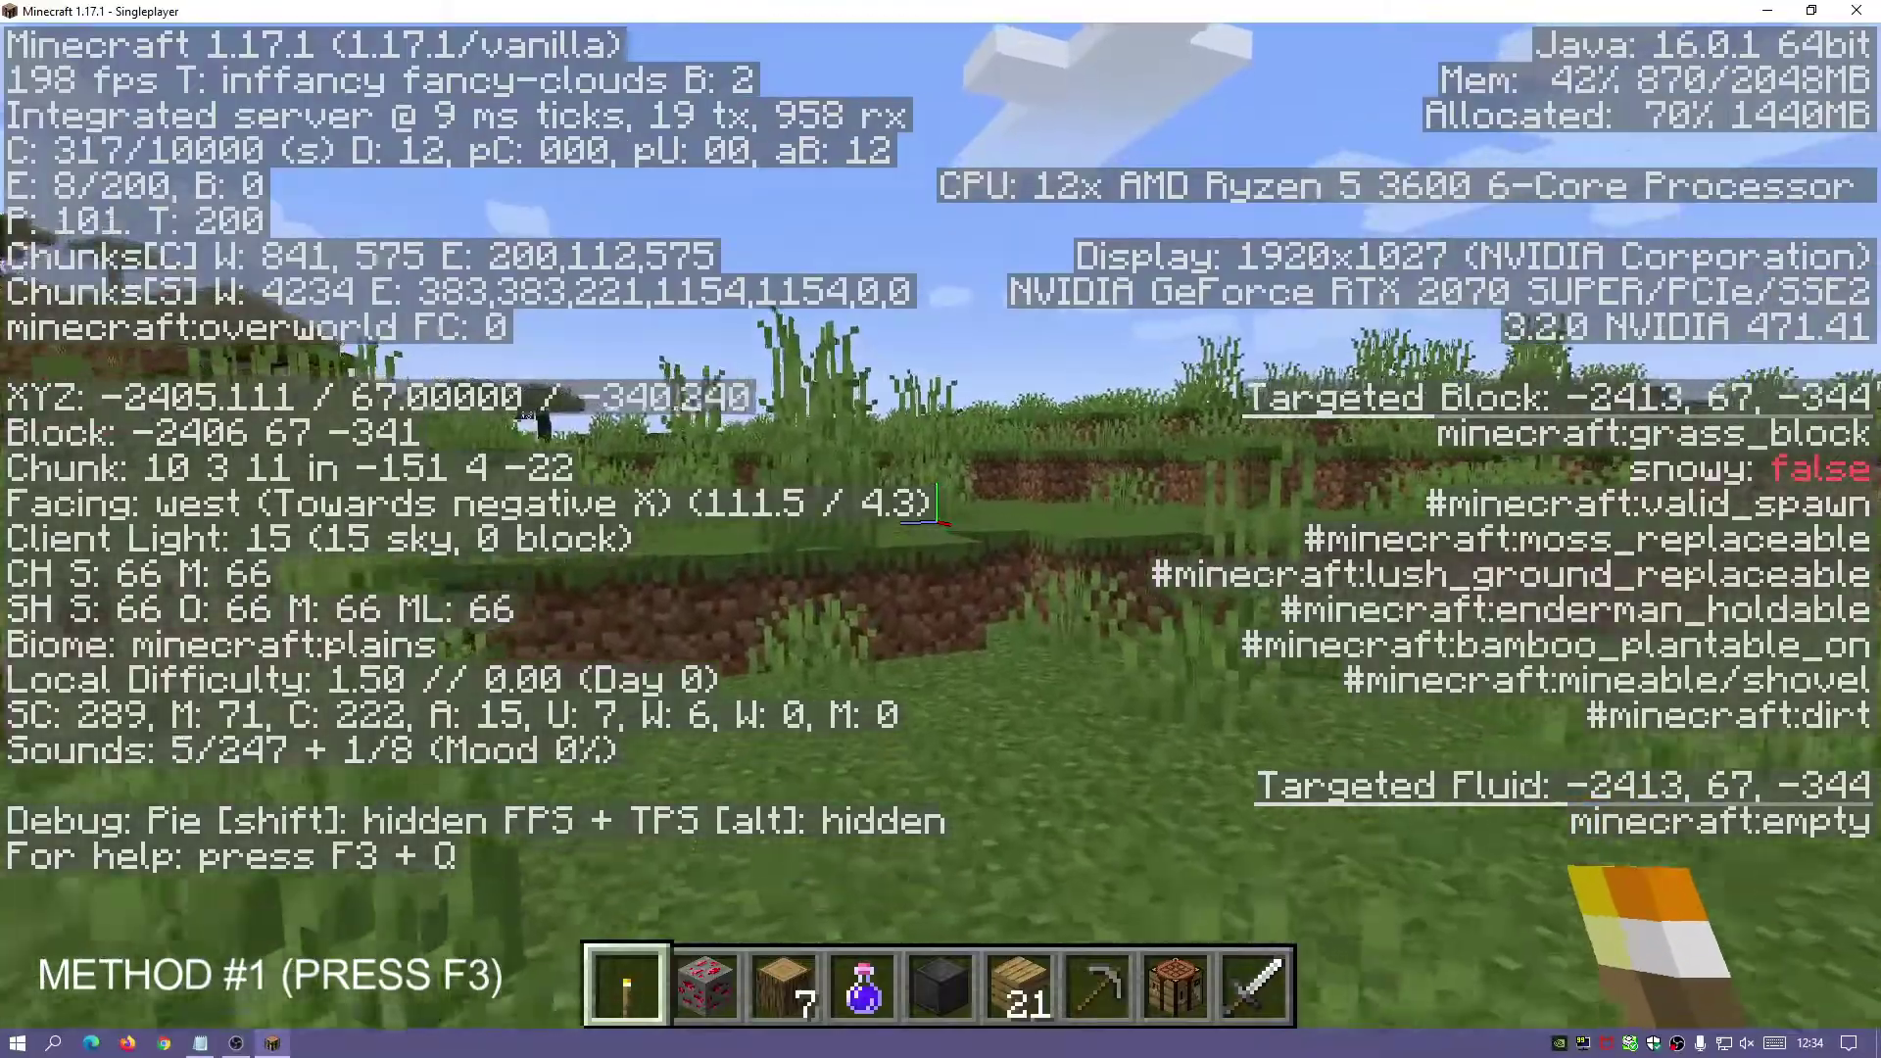
key("w")
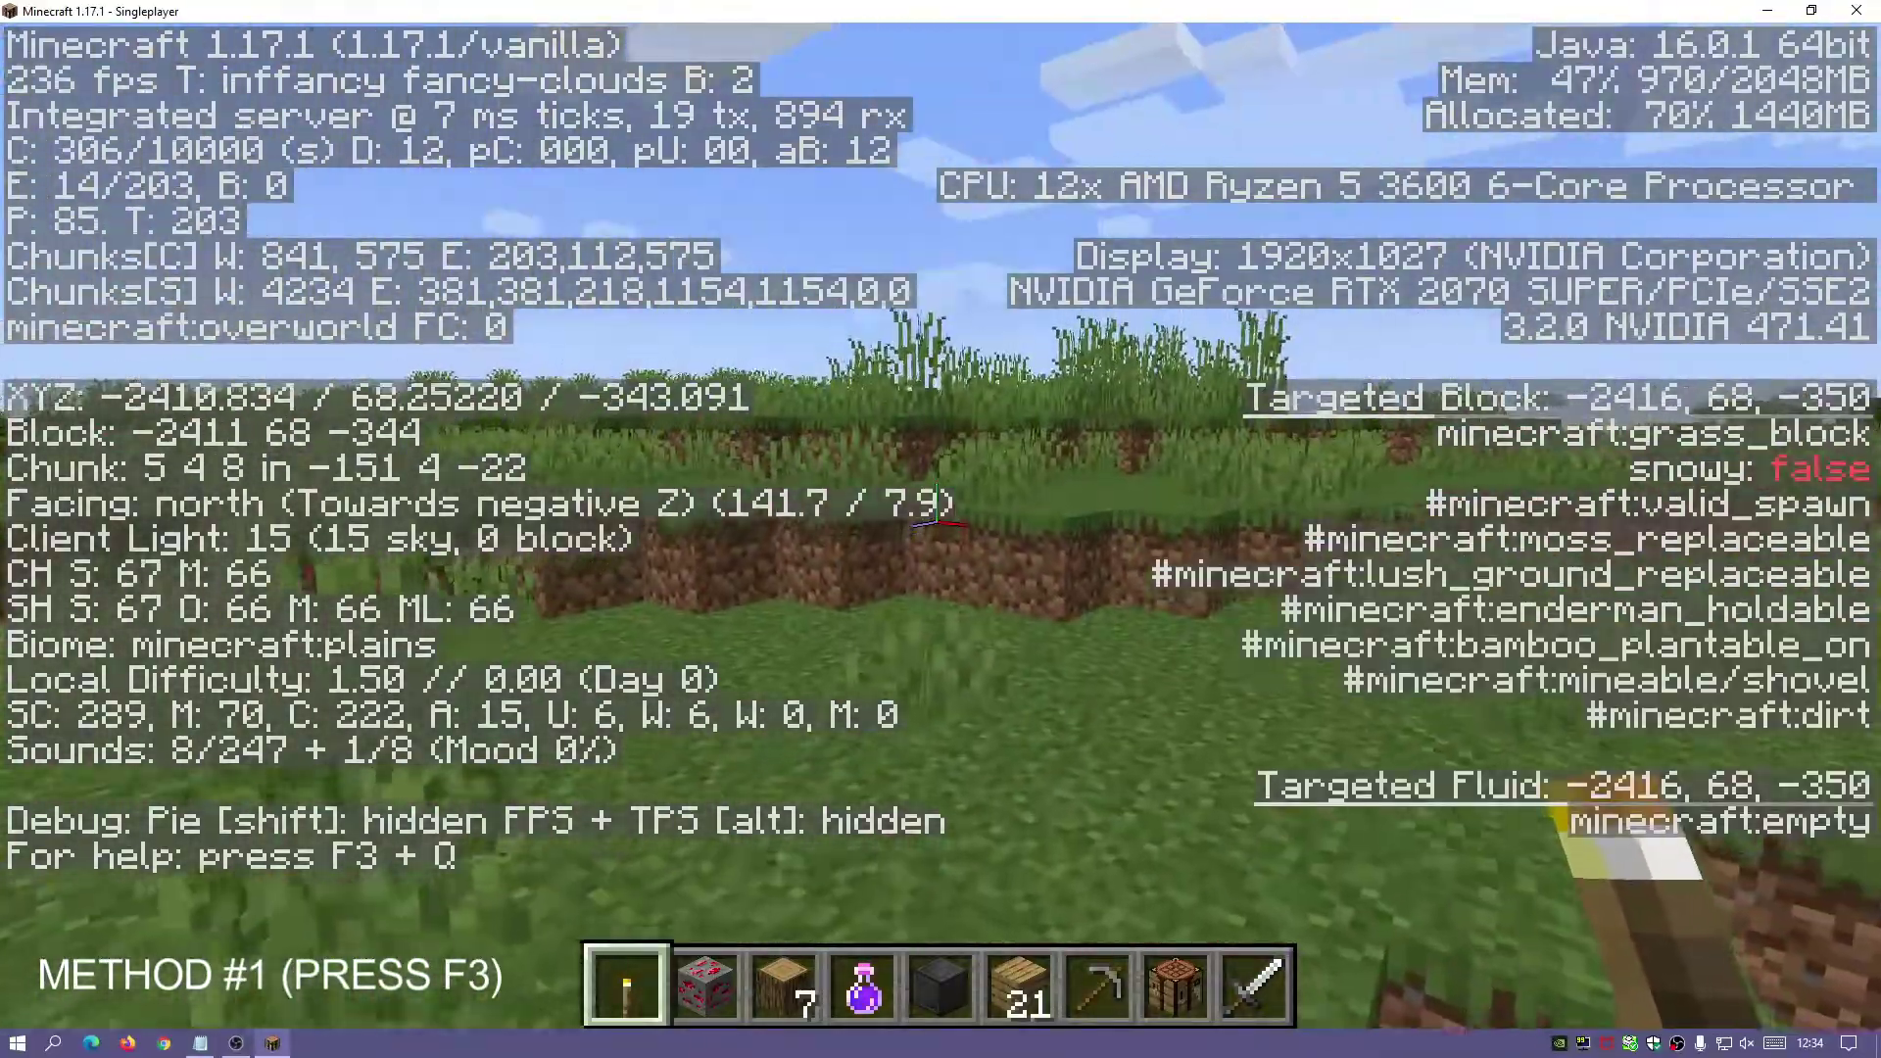
key("w")
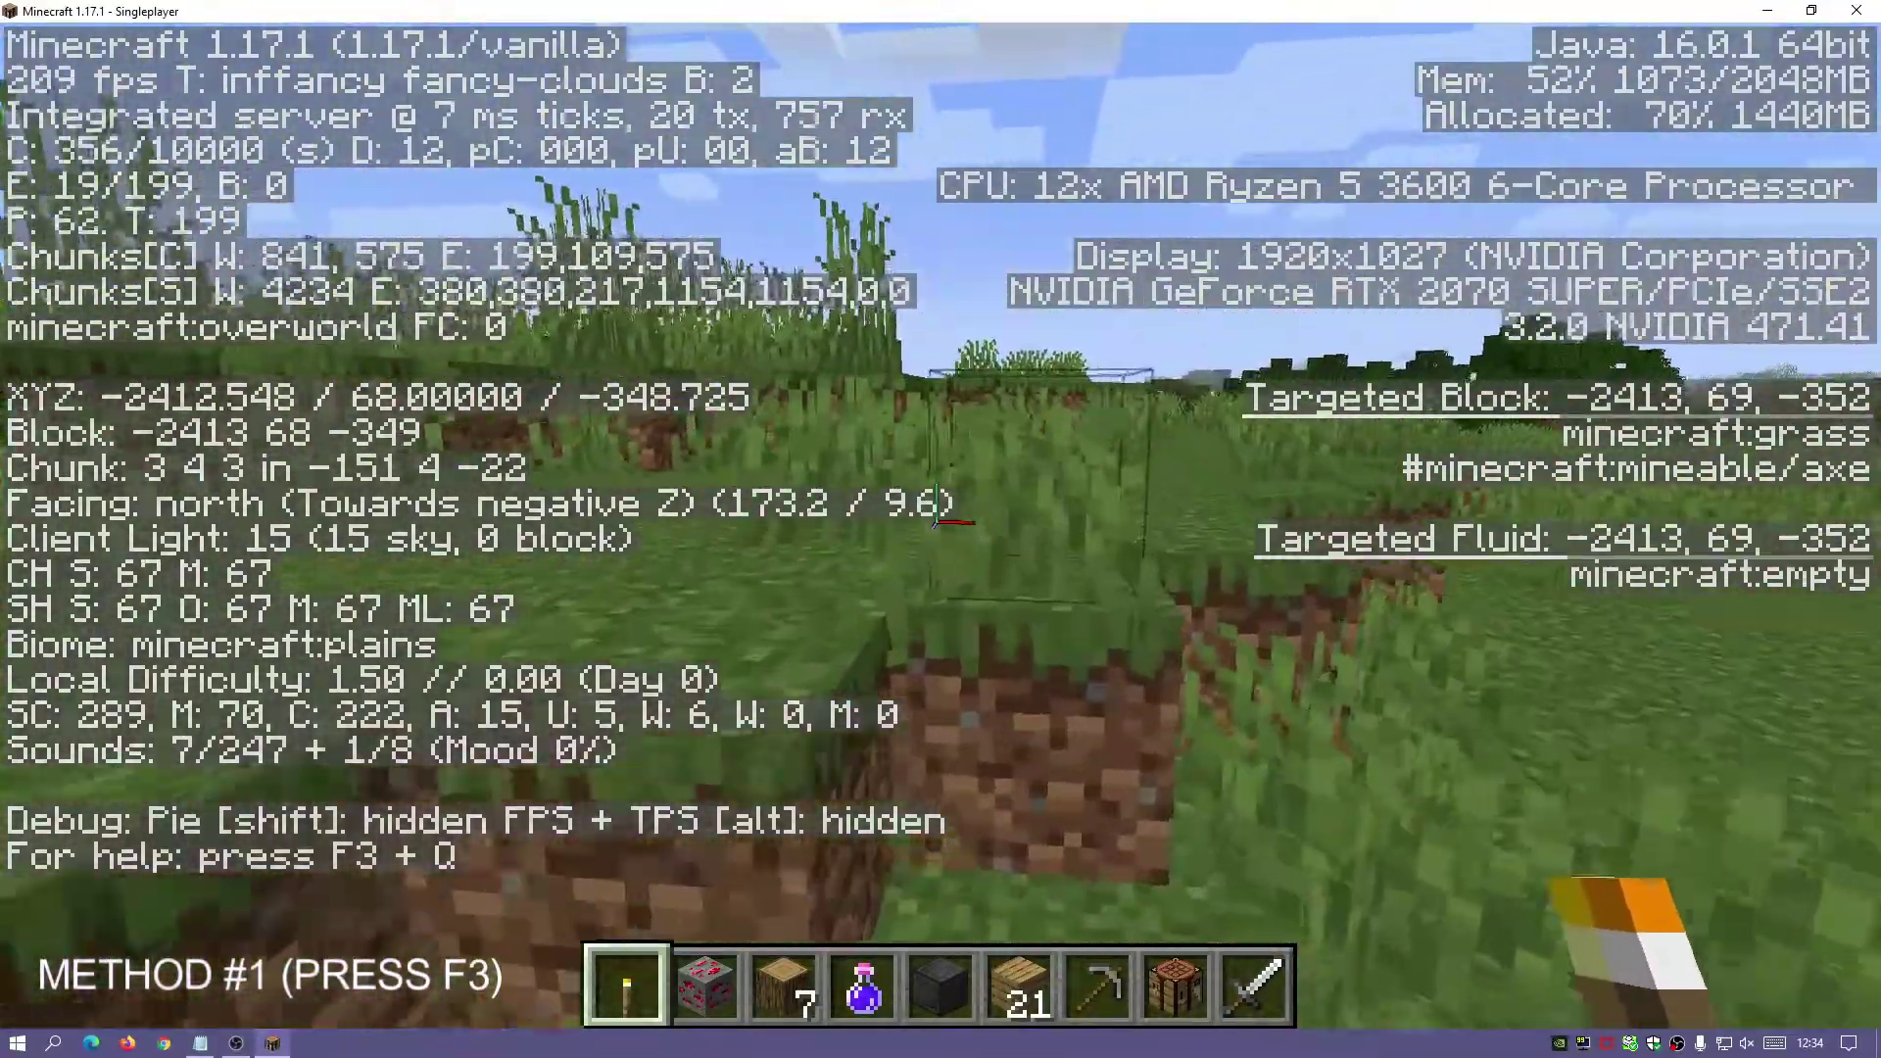
key("w")
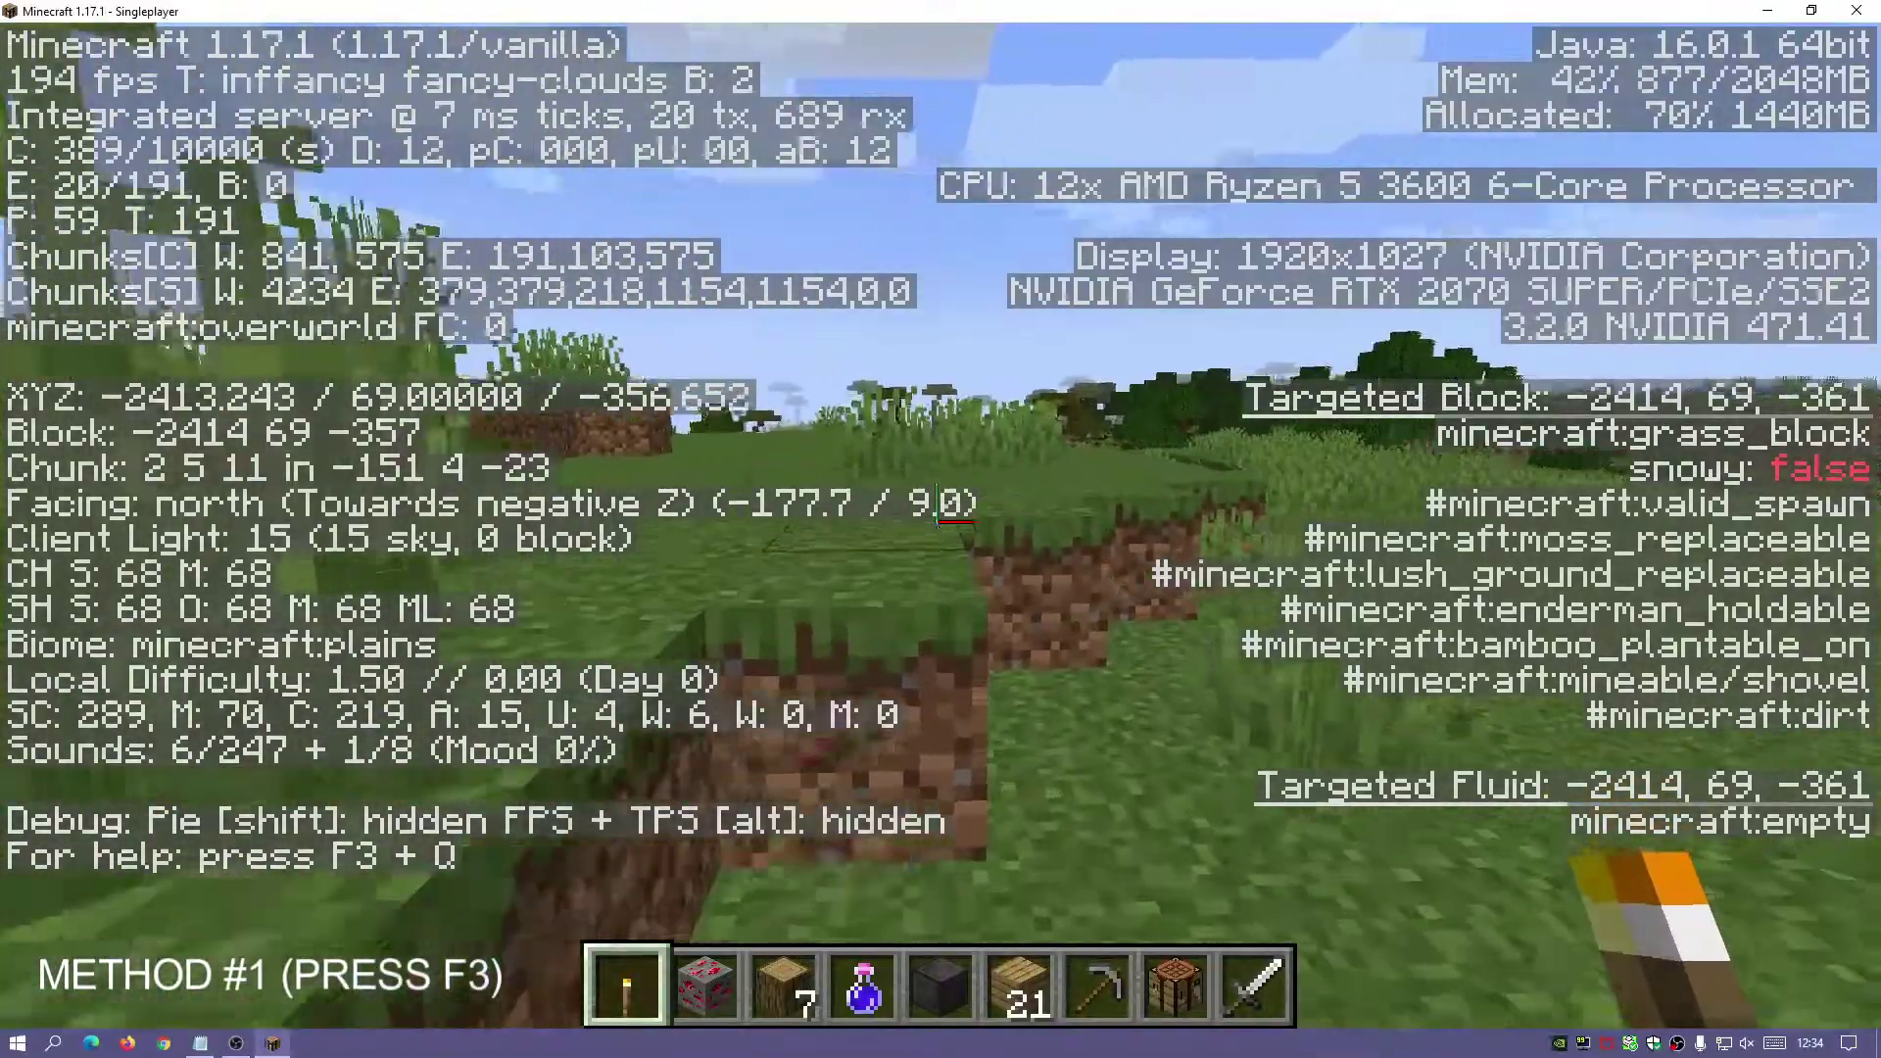
key("F3")
key("w")
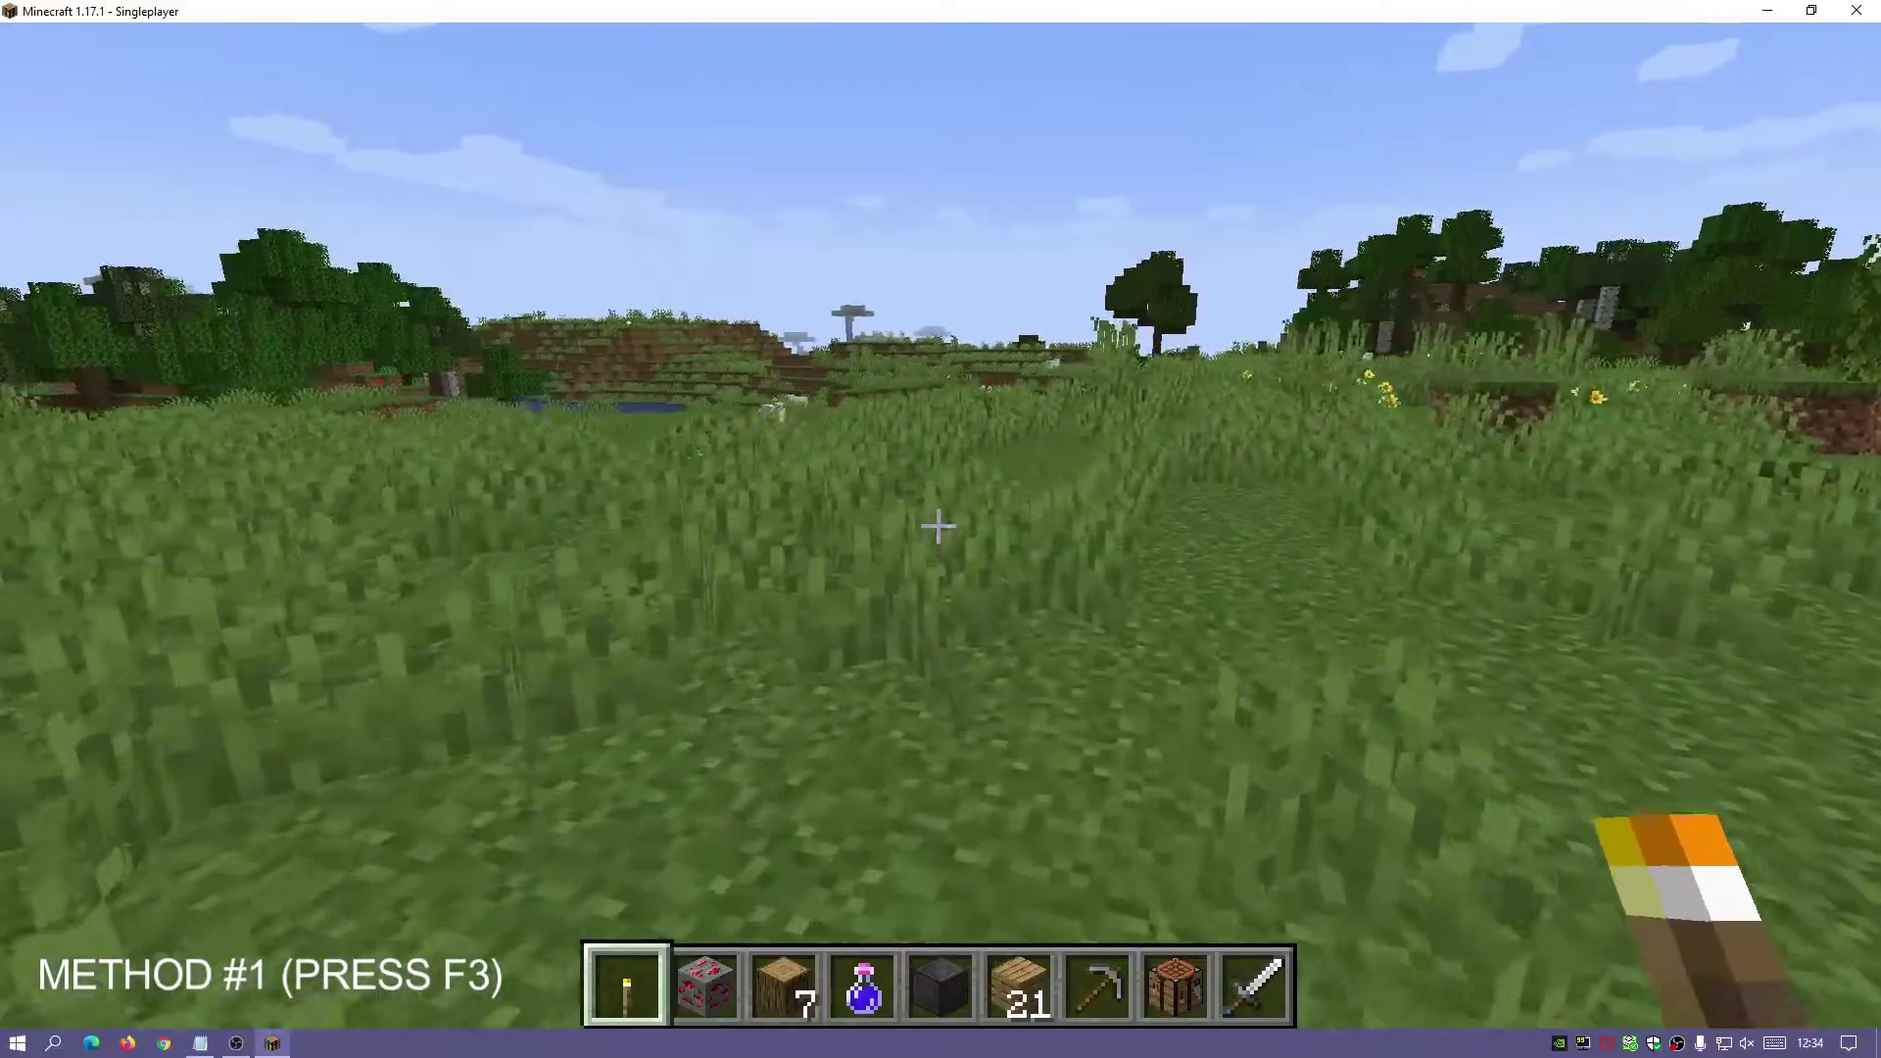
key("F3")
key("w")
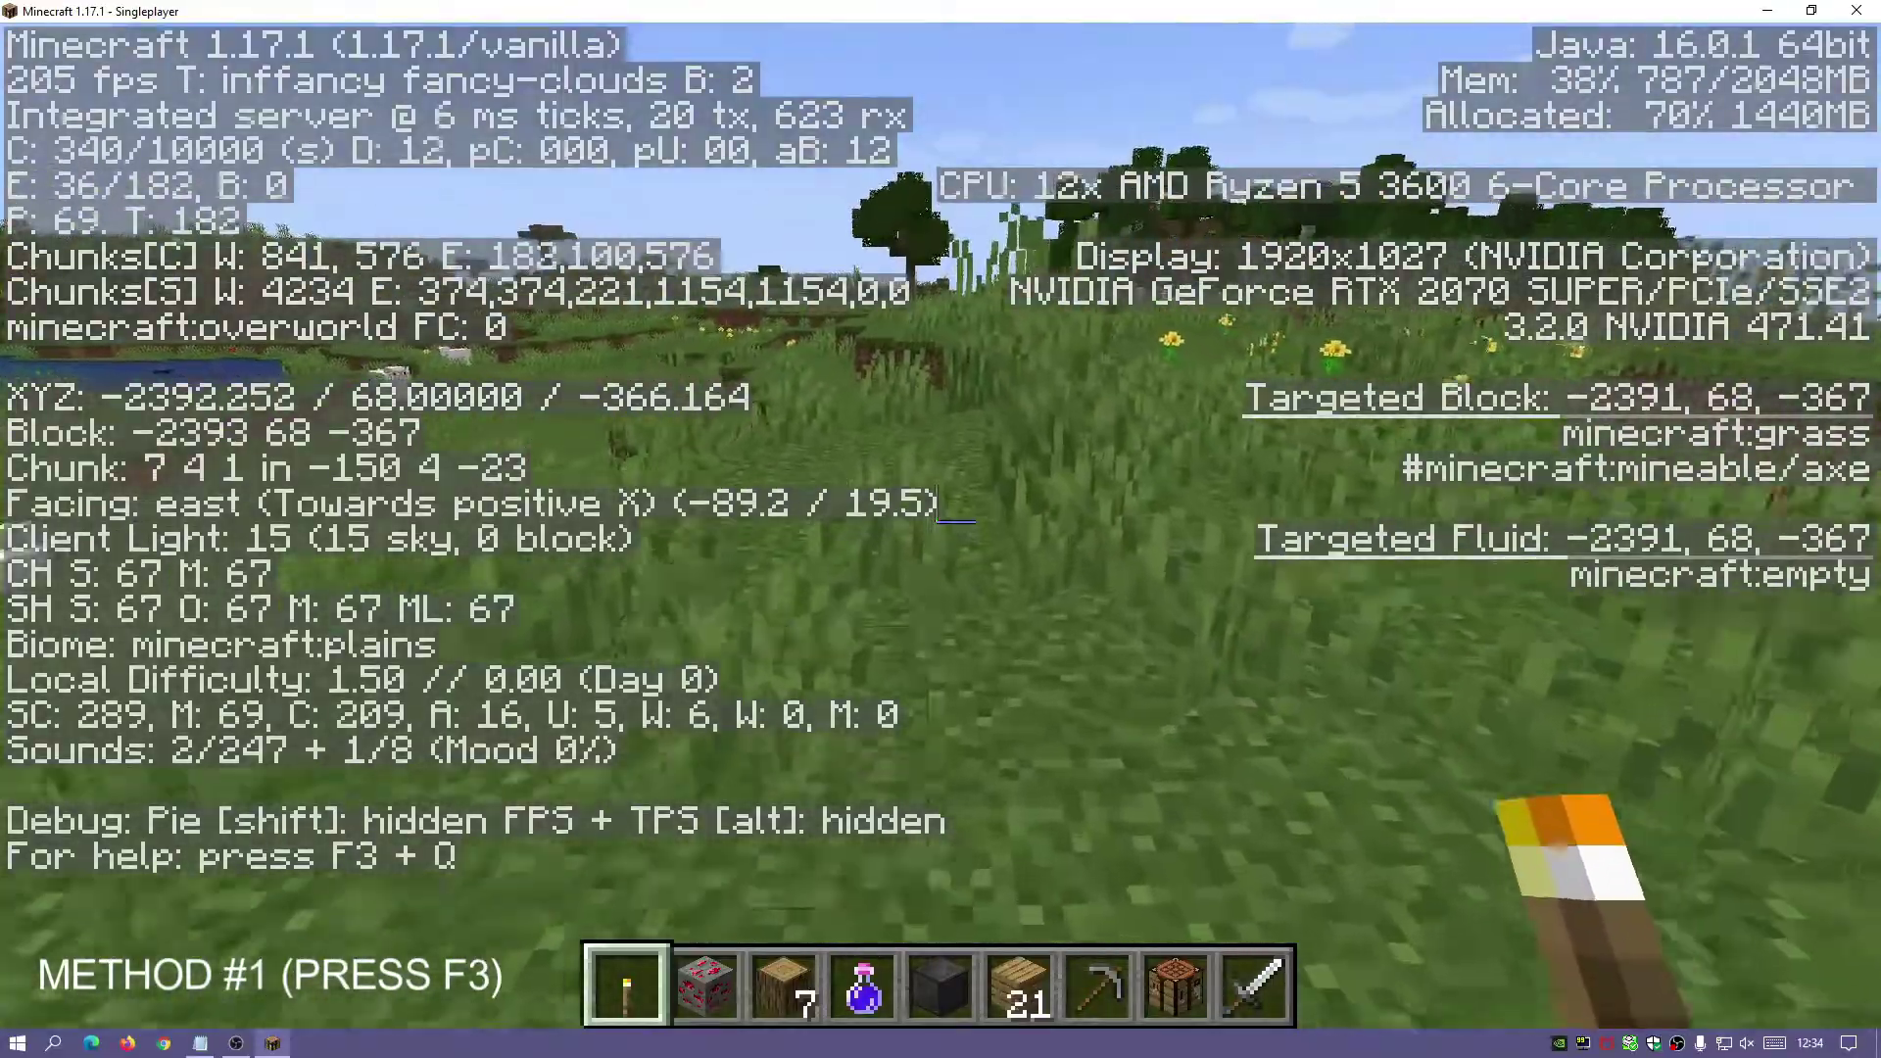
key("F3")
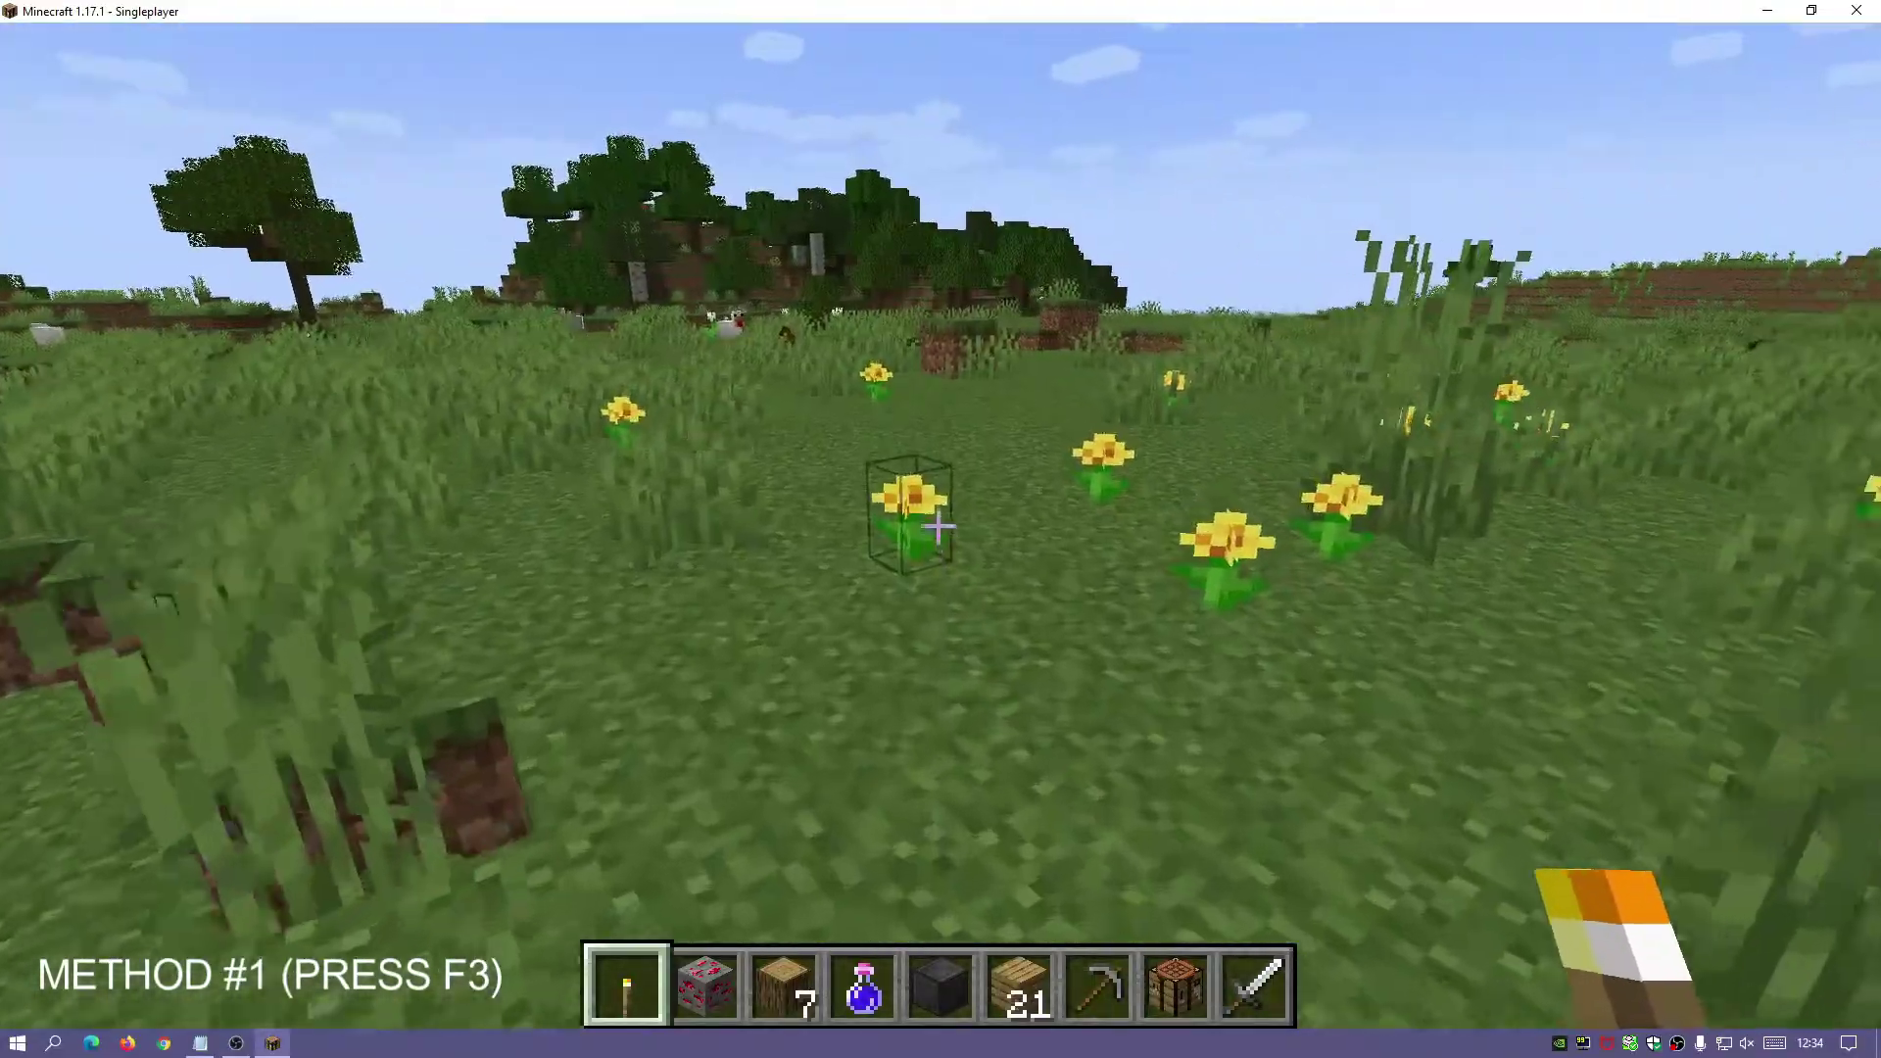
Cycle Video Settings GUI Scale from 4 through Auto and 1 to 2.
key("Escape")
left_click(803, 617)
left_click(651, 517)
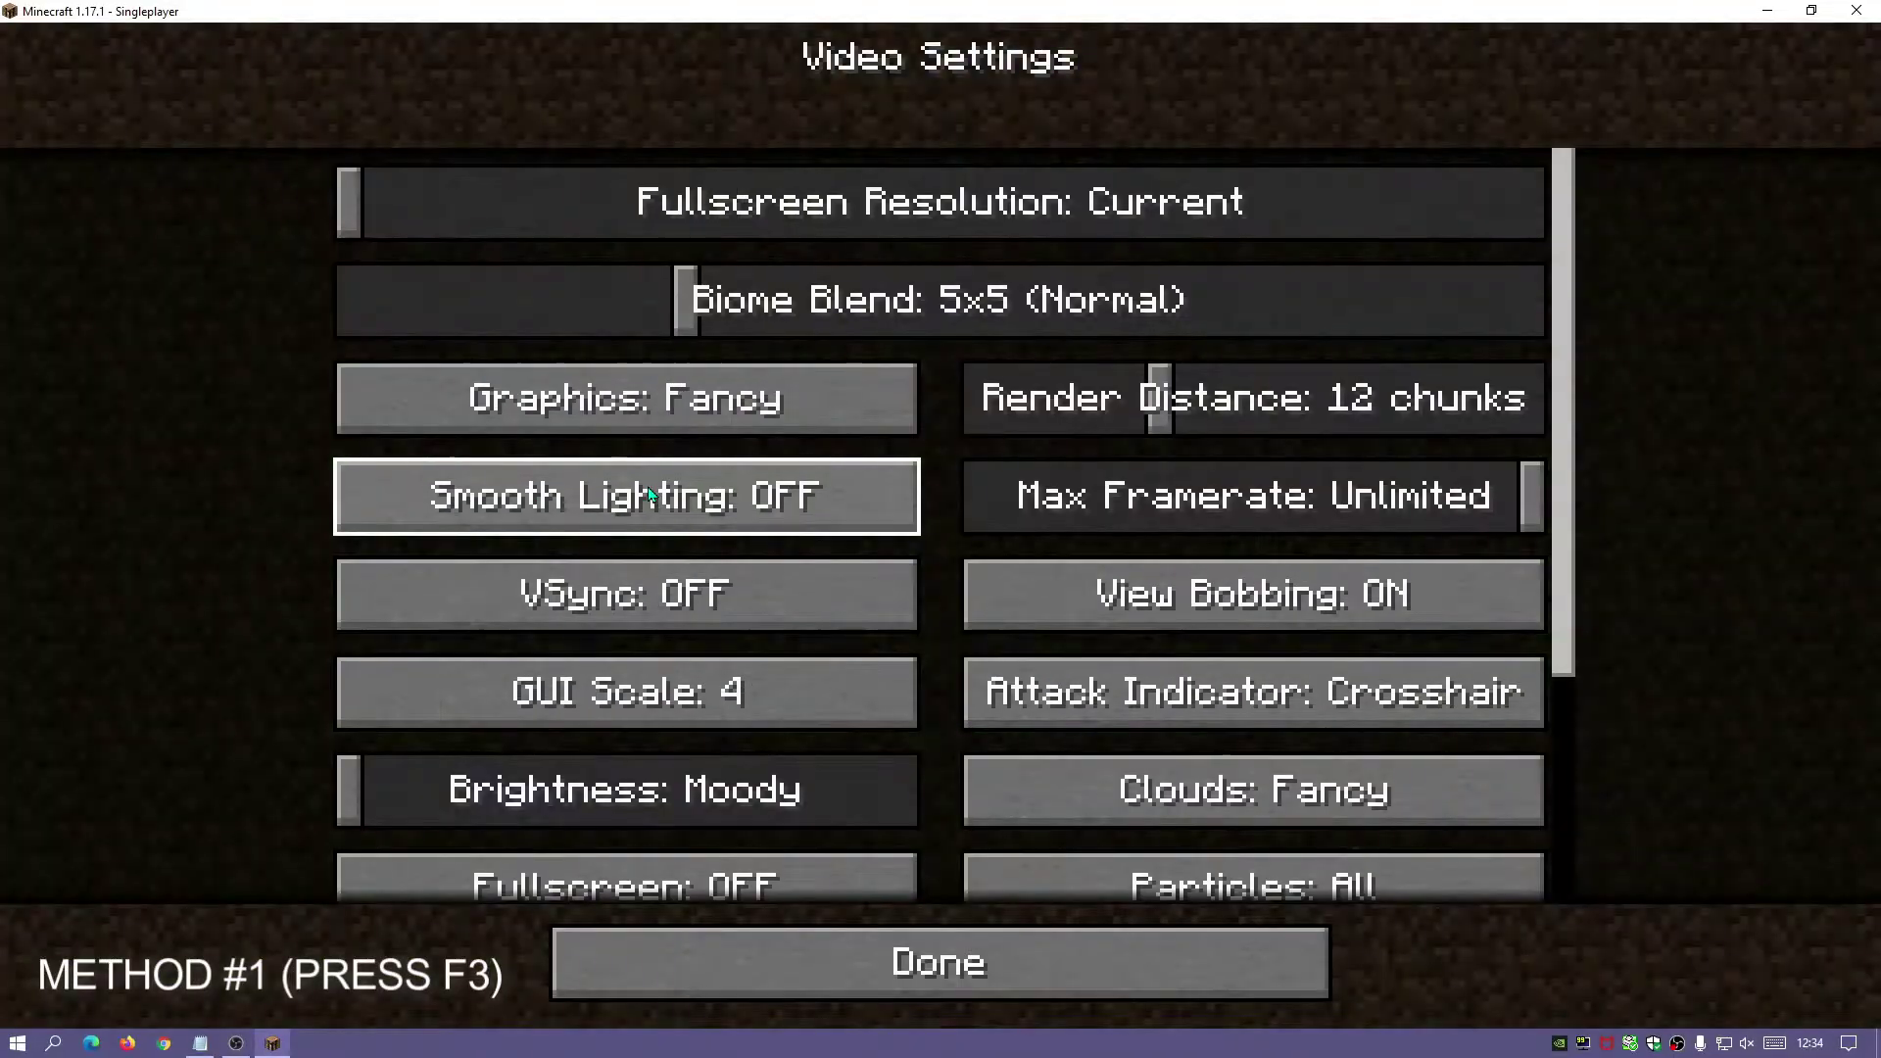
left_click(651, 702)
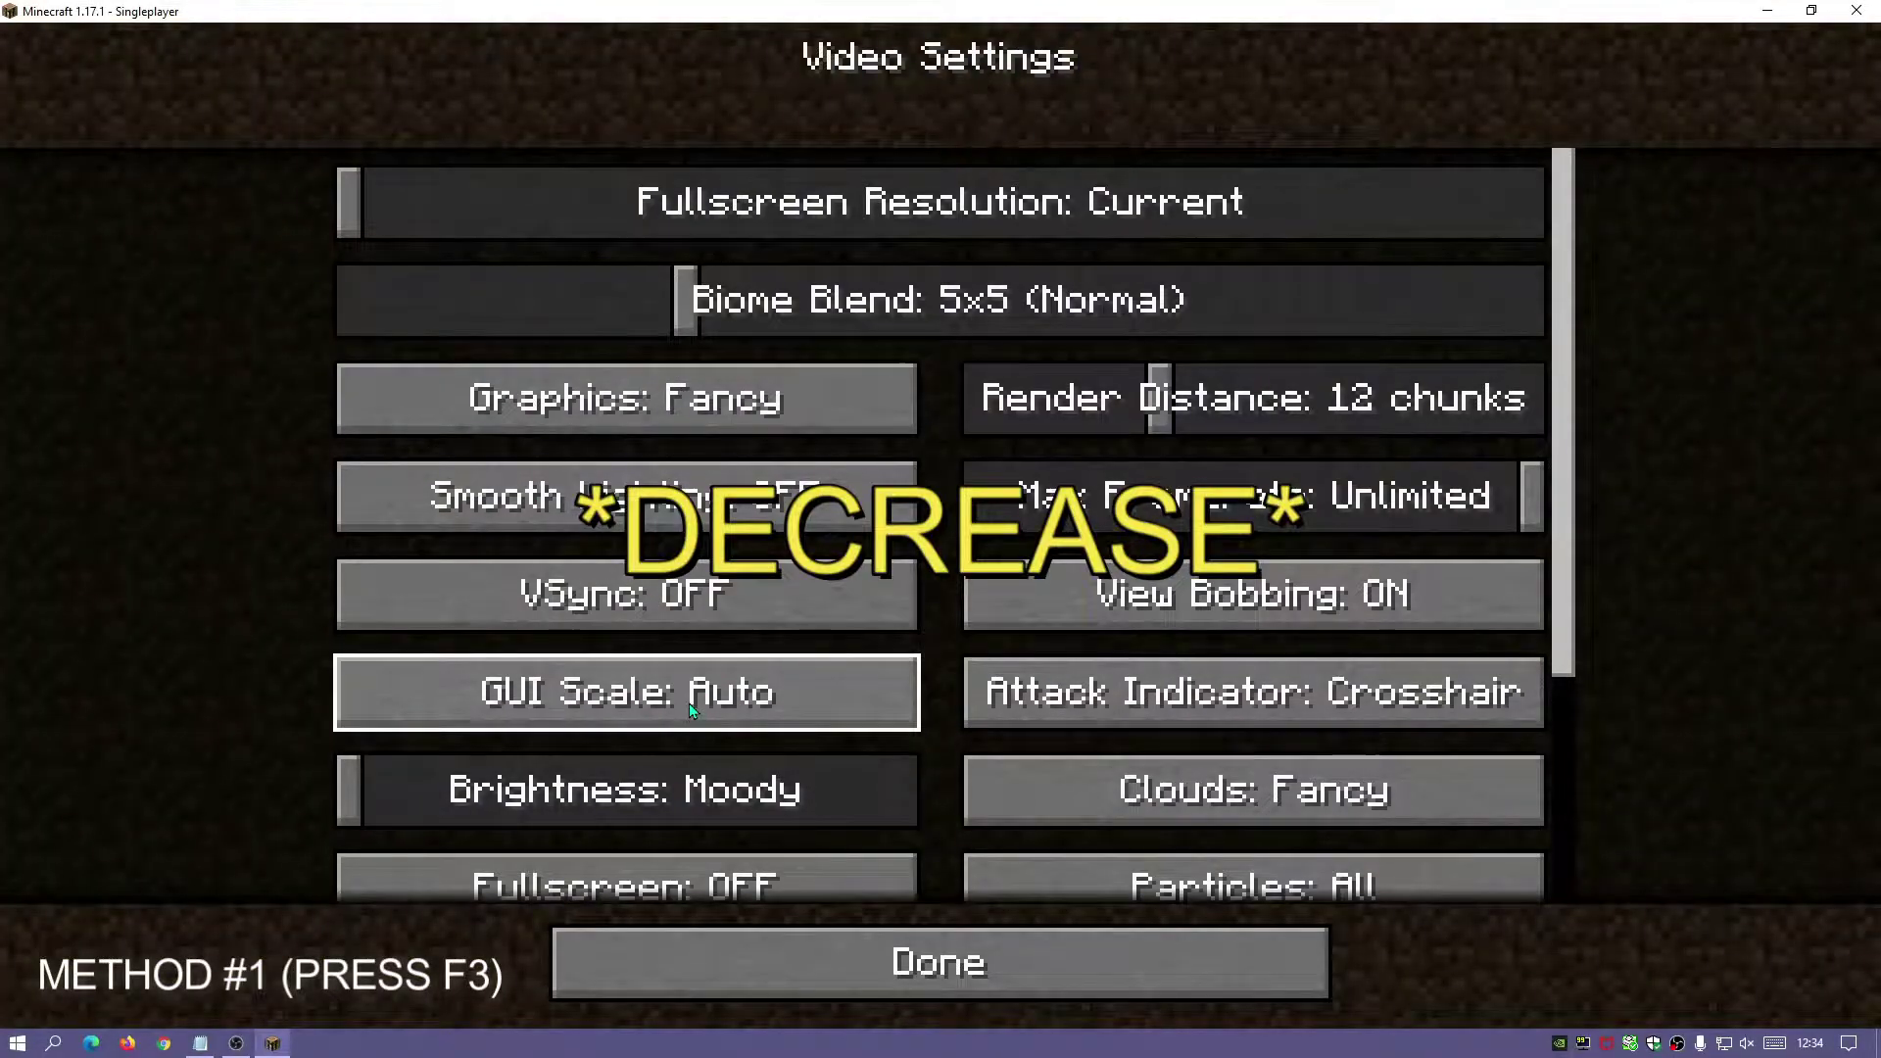
left_click(690, 705)
left_click(862, 190)
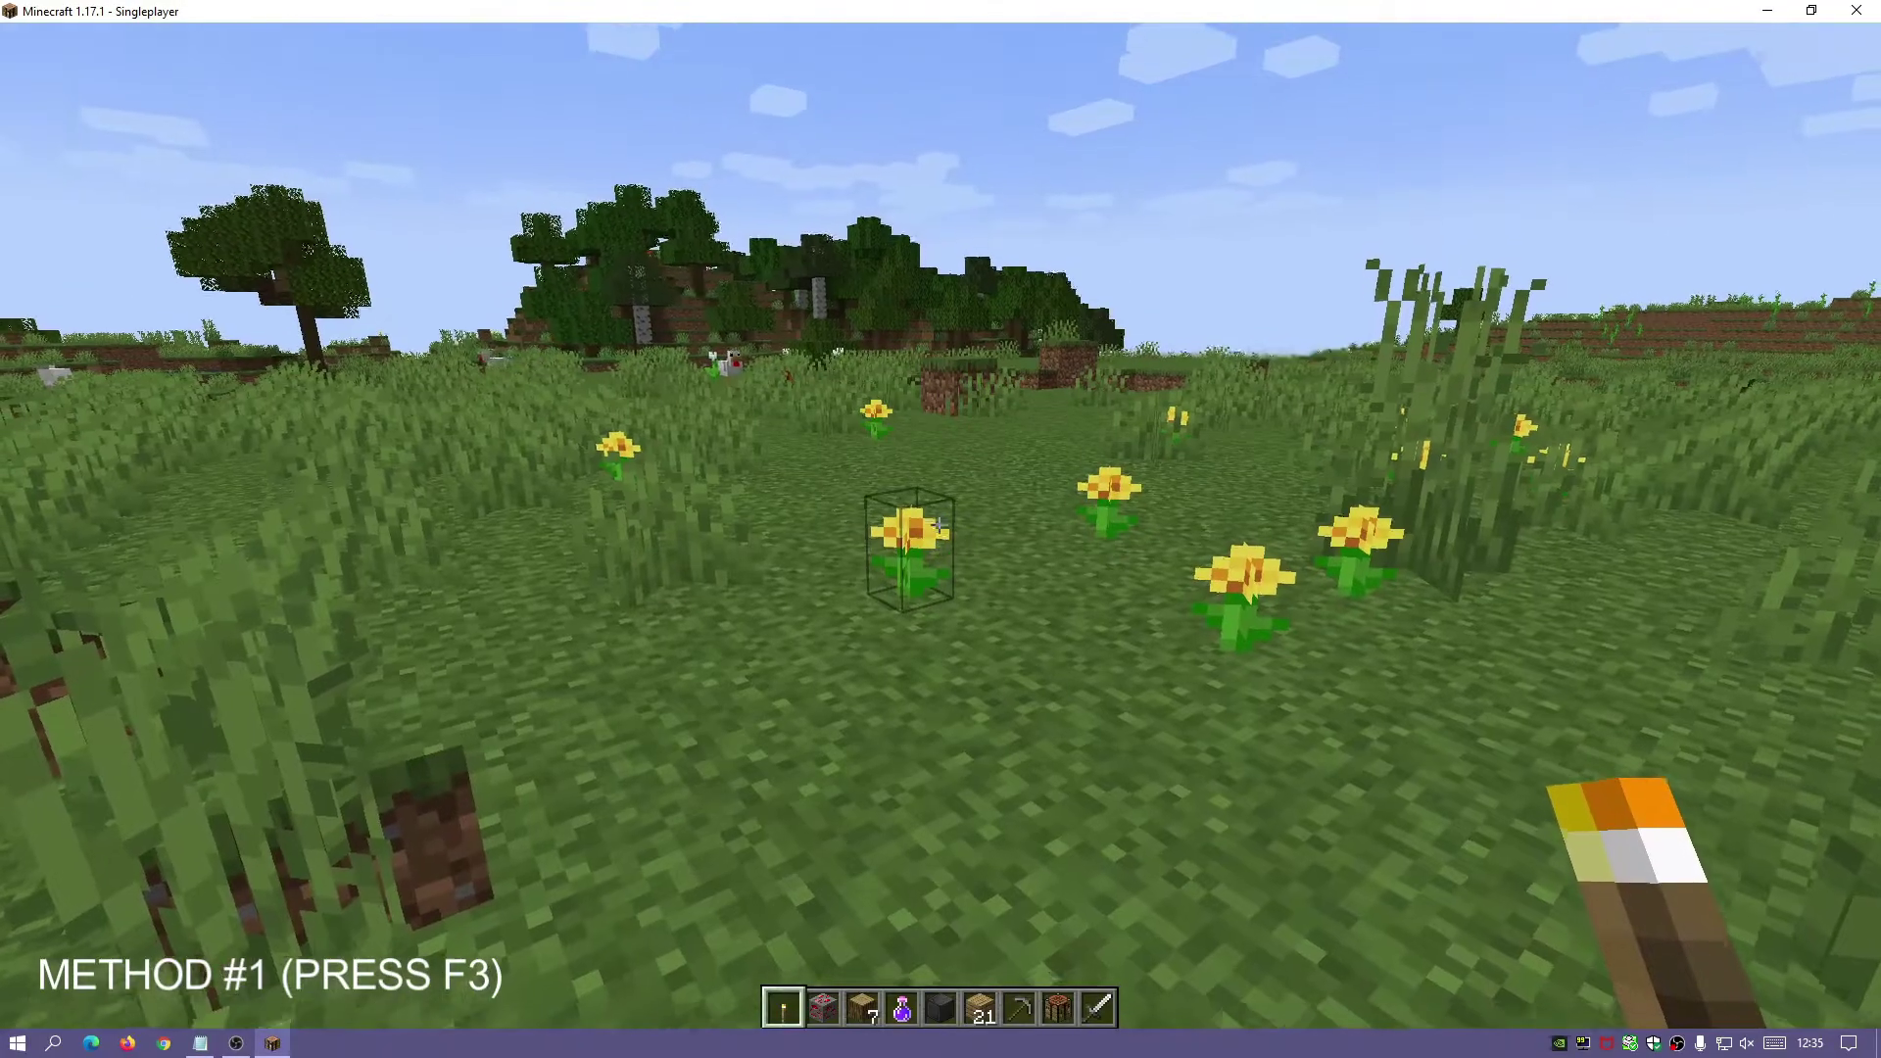
Show the F3 coordinates and walk south, then west past the daisies.
key("F3")
key("w")
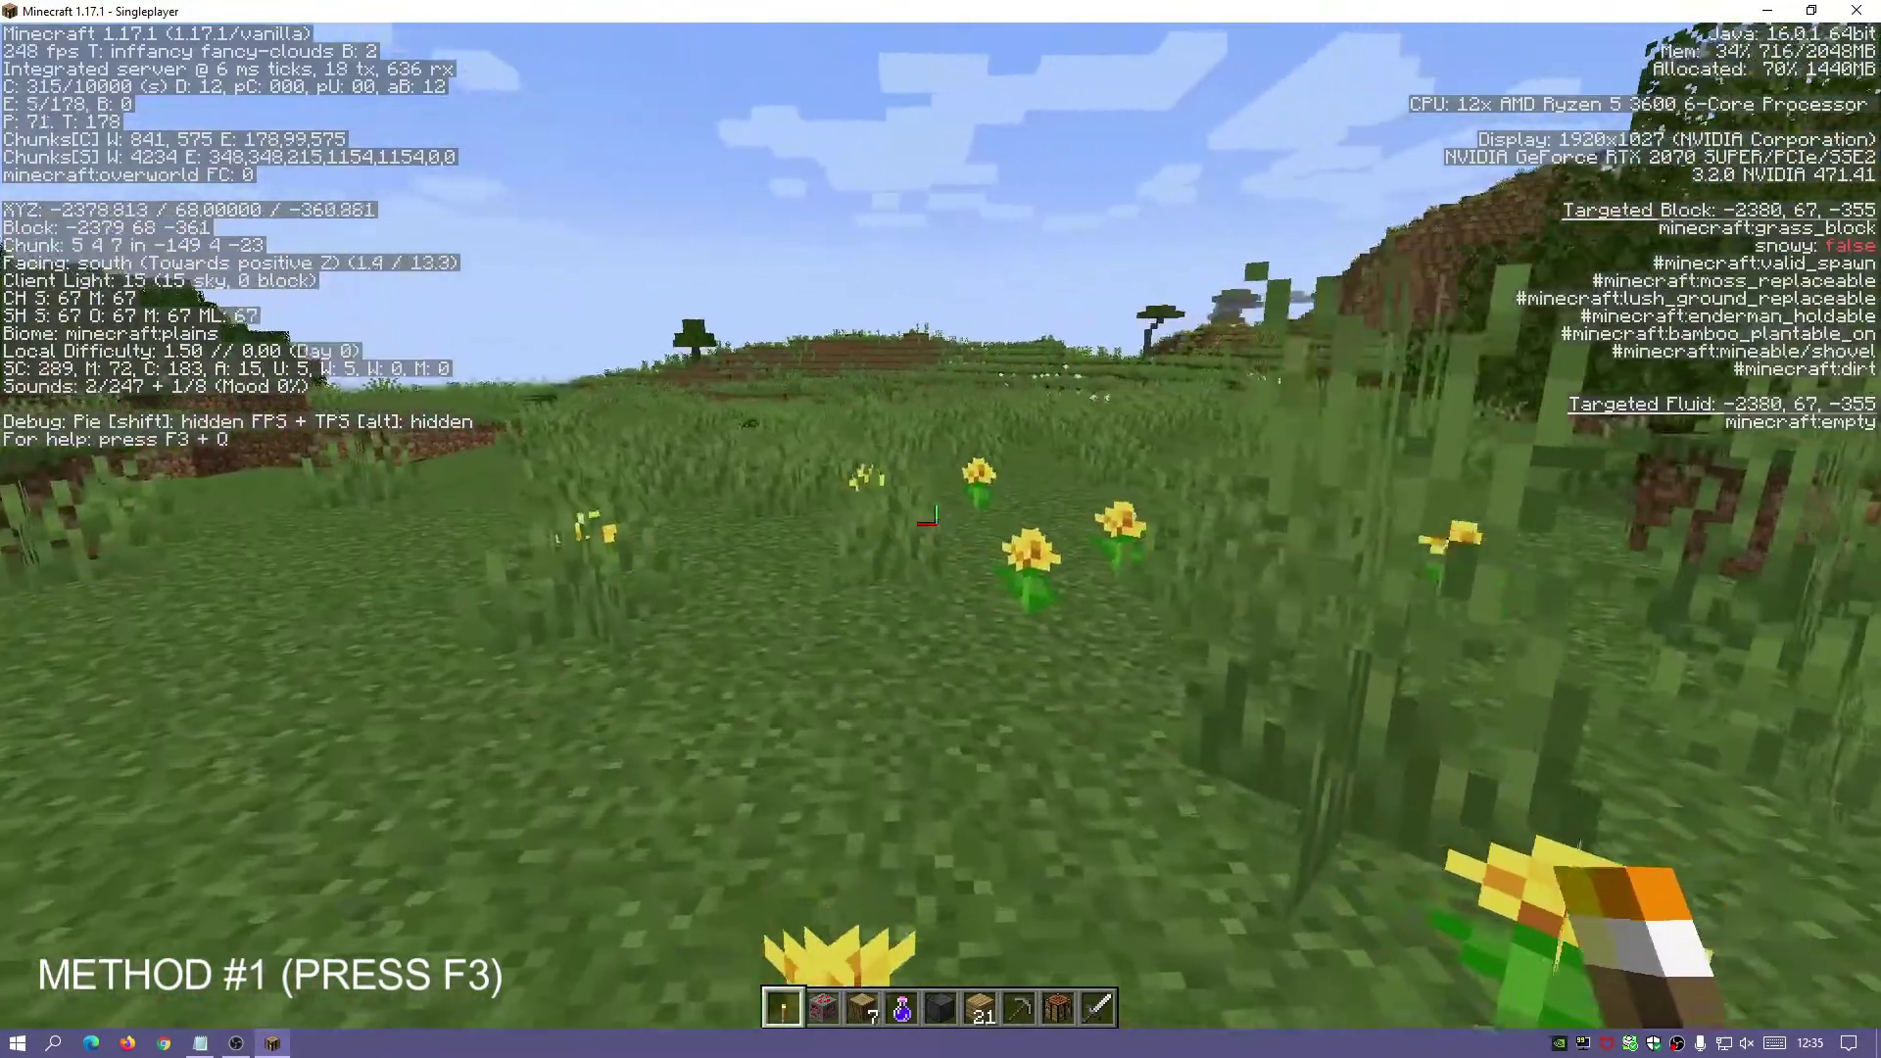
key("w")
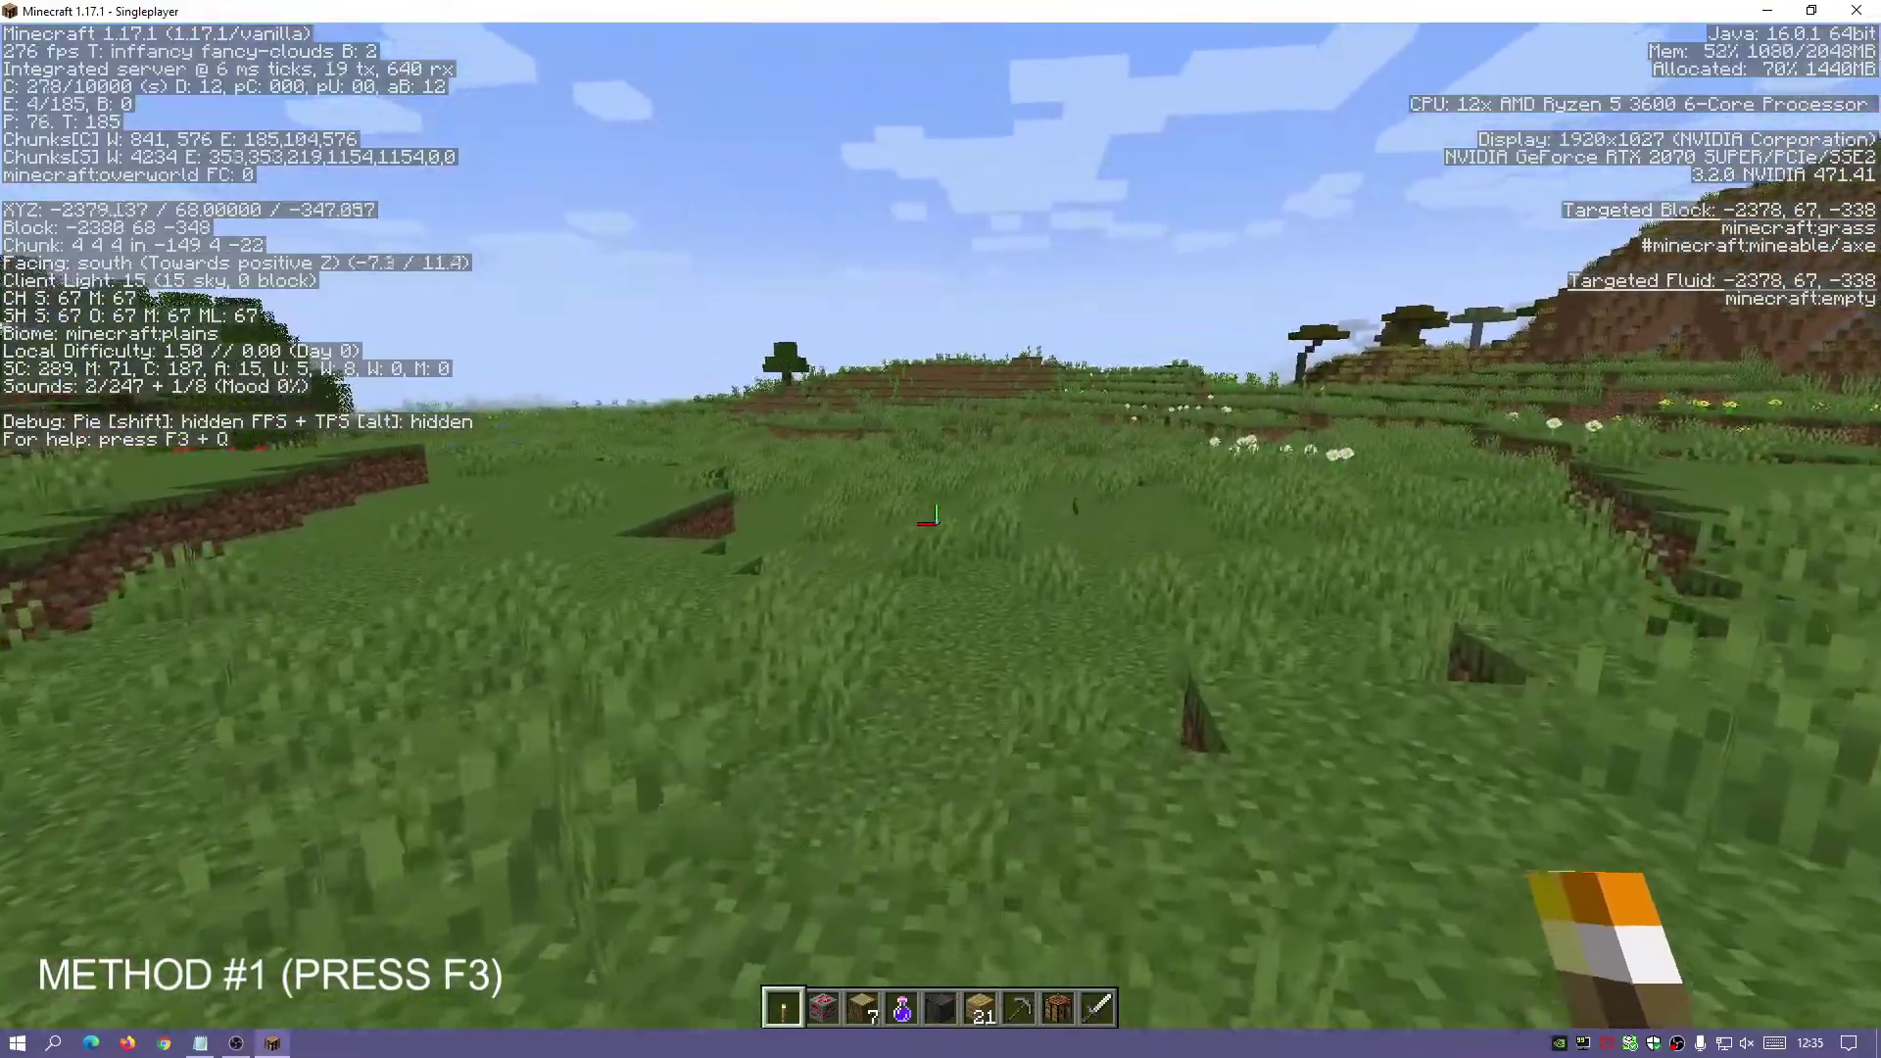
key("w")
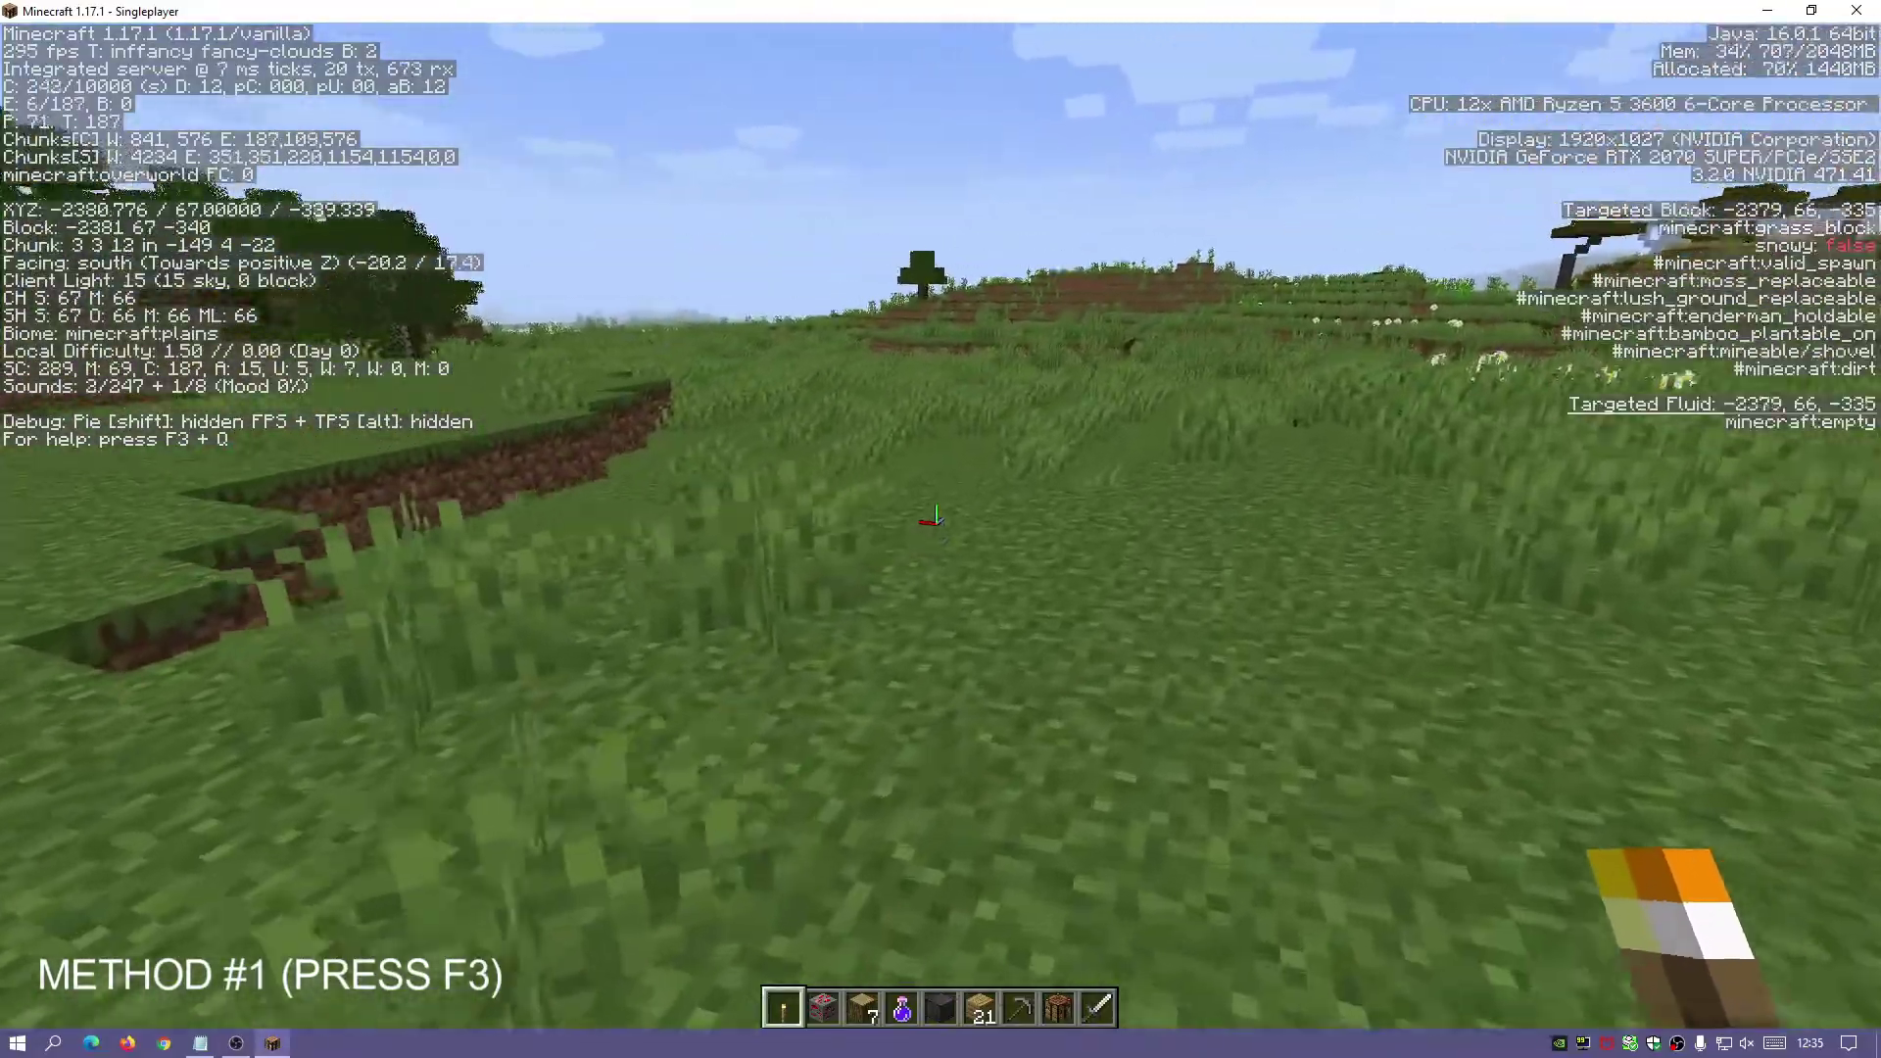
key("w")
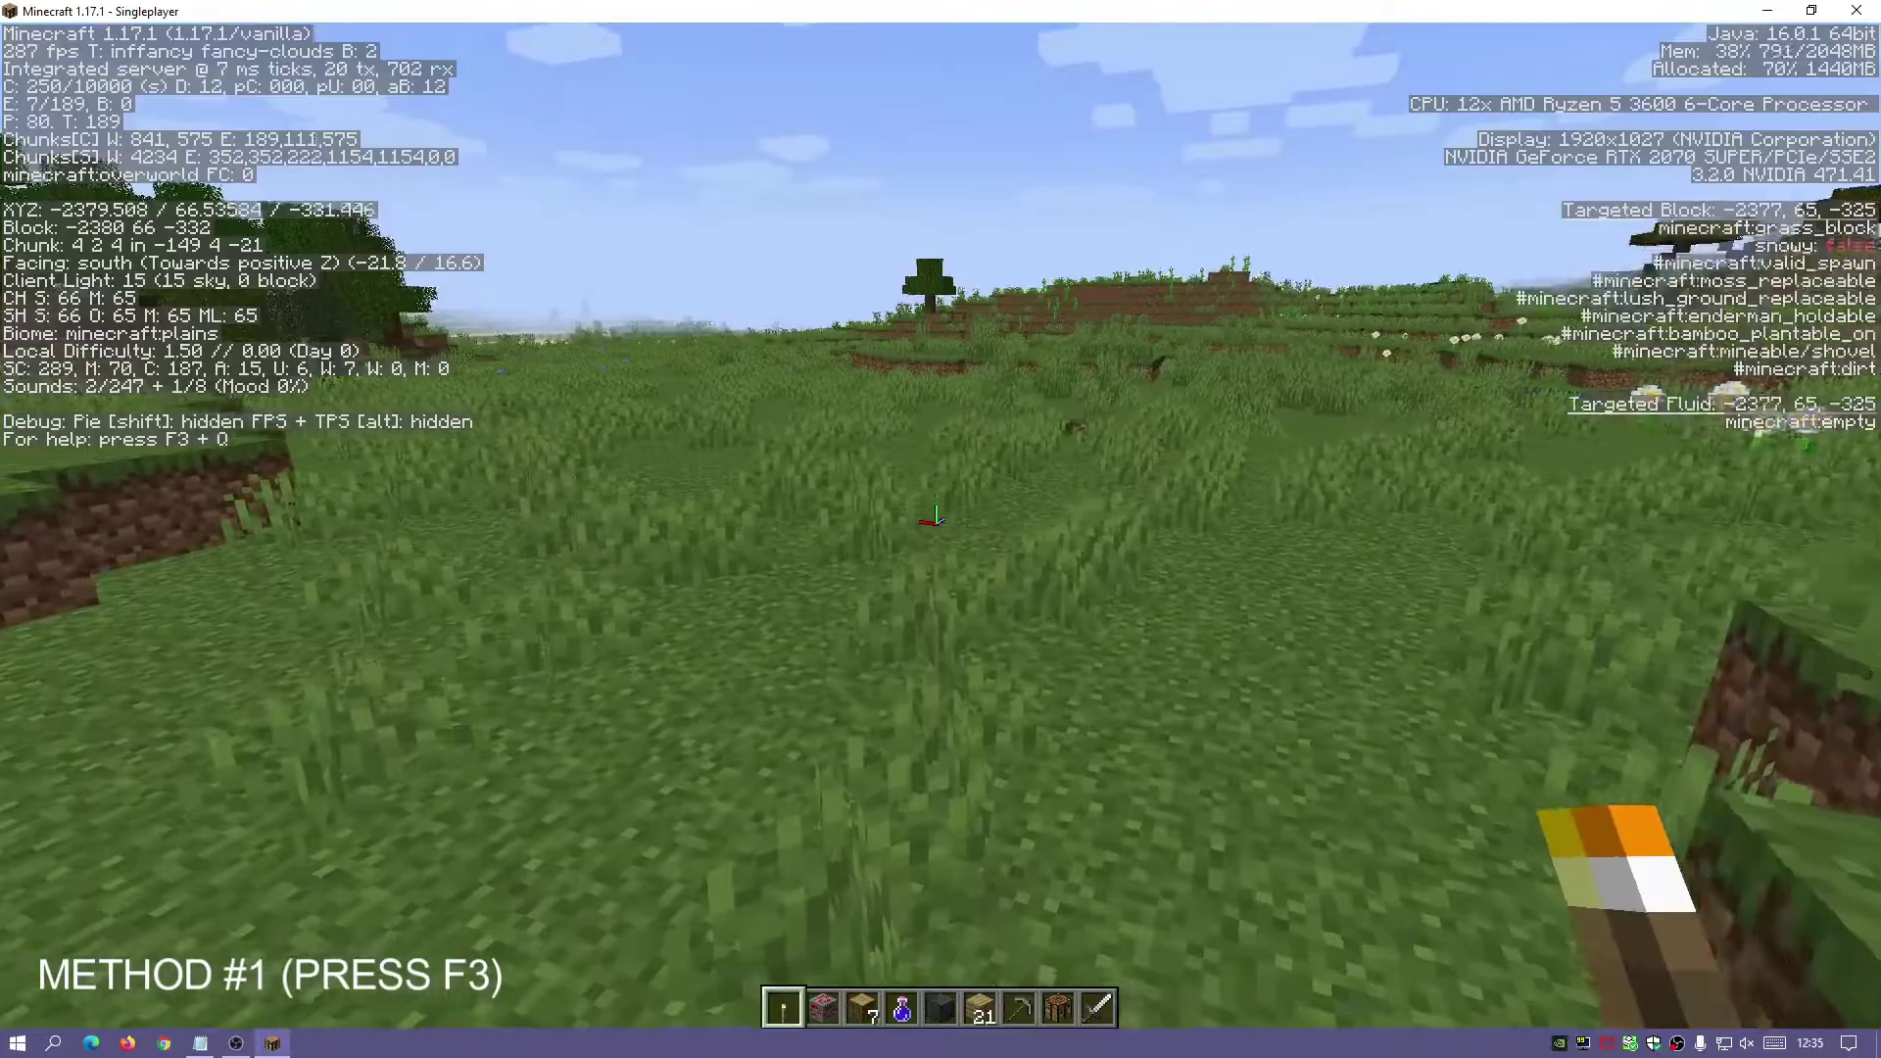
key("w")
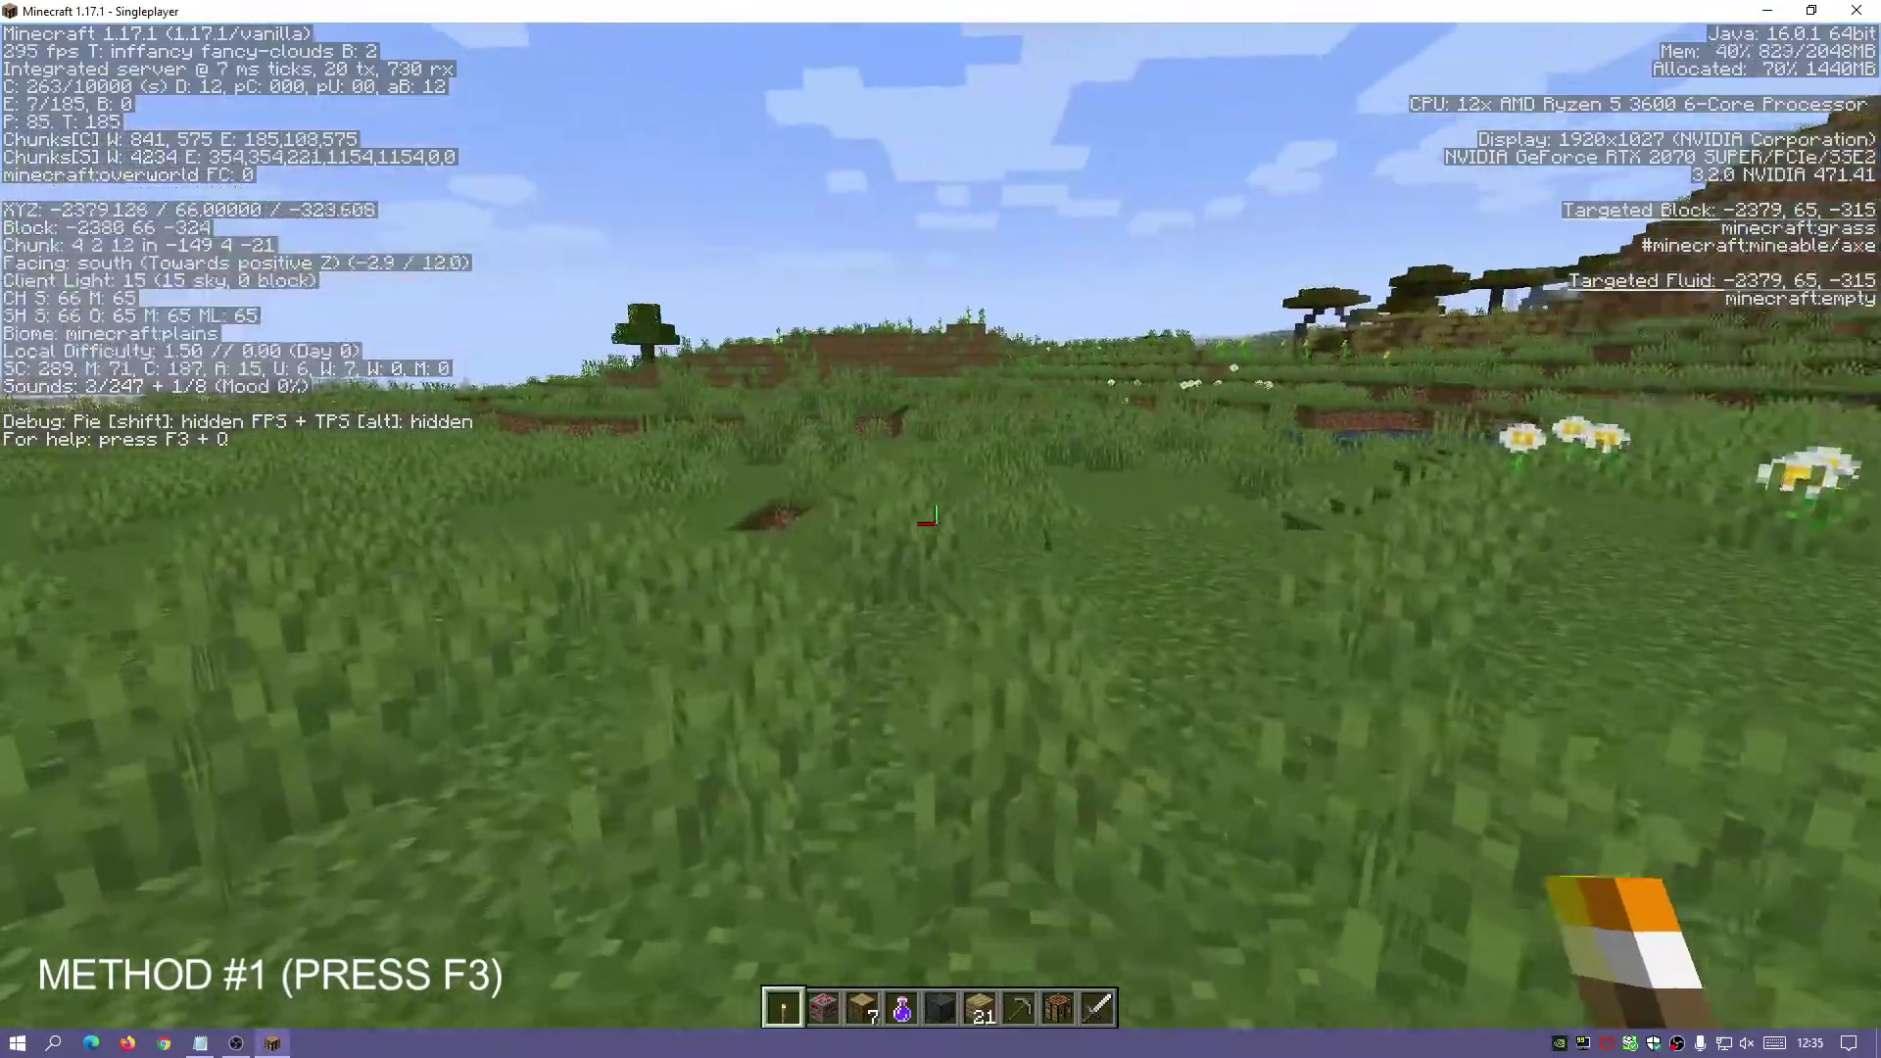
key("w")
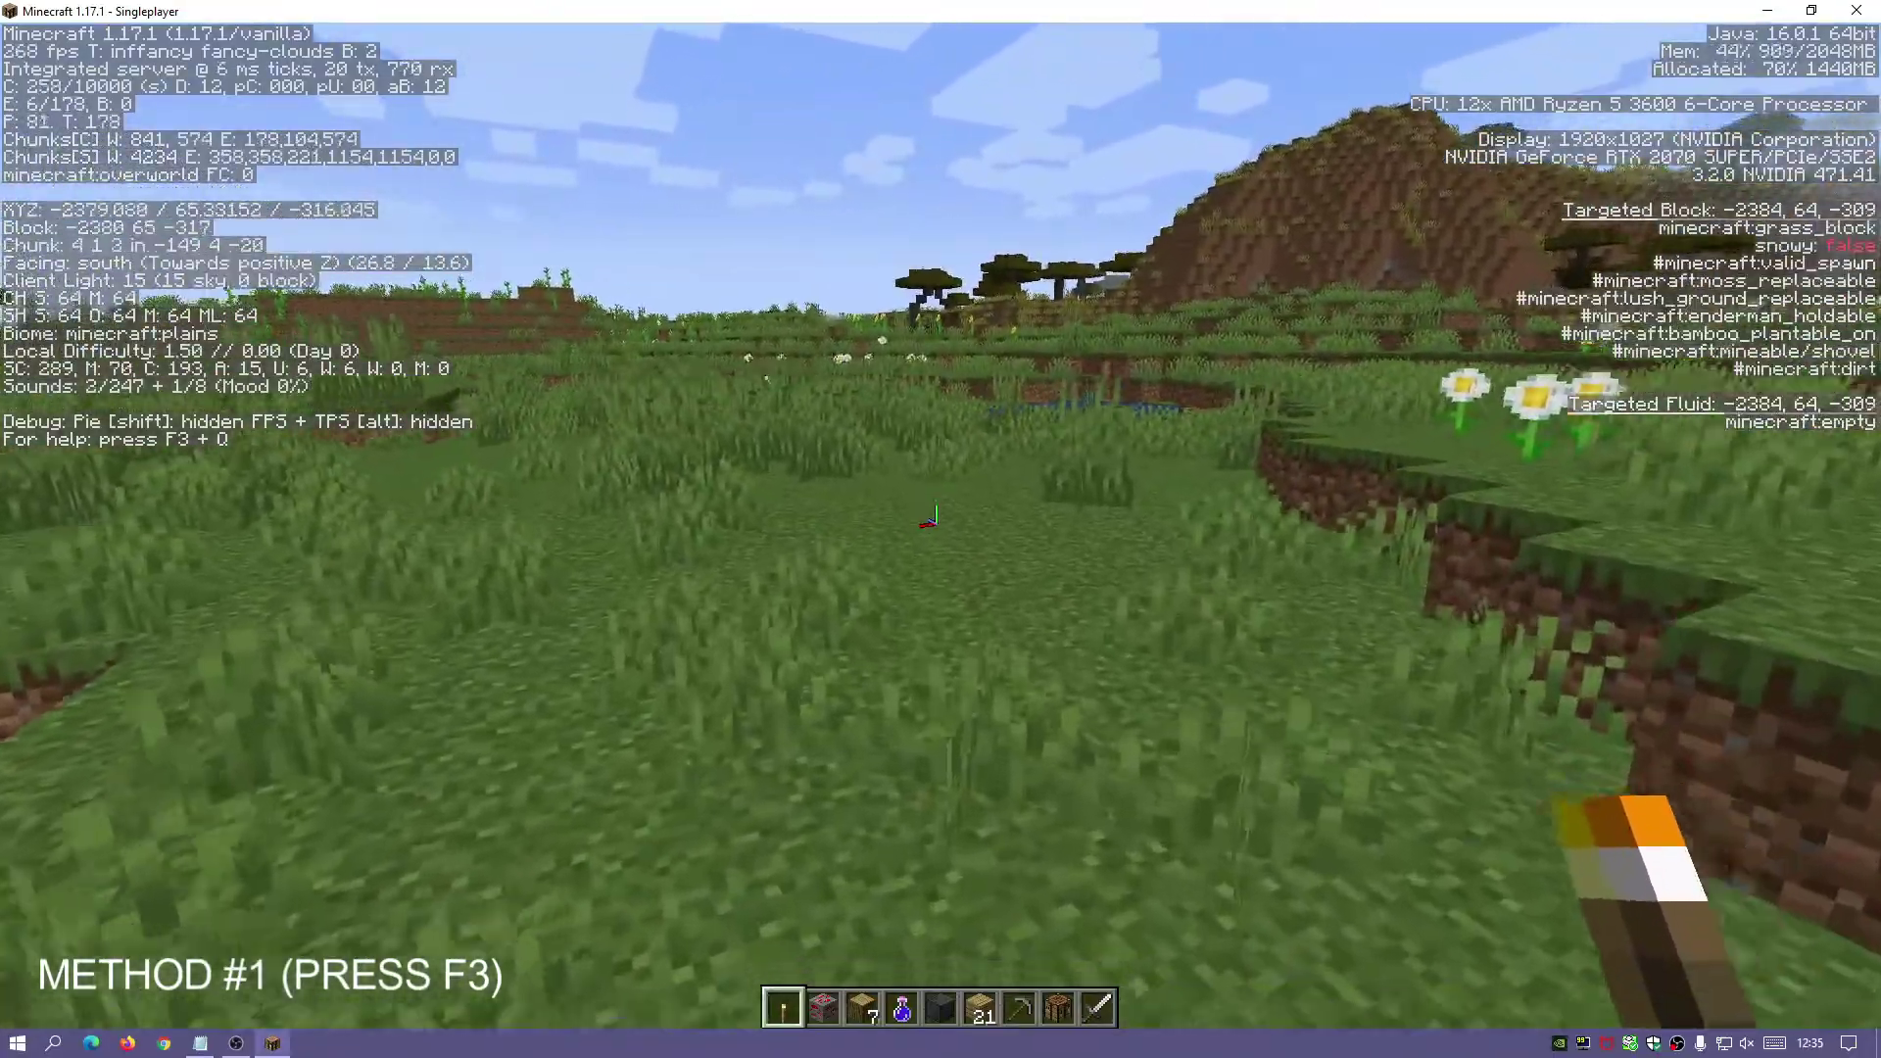
key("w")
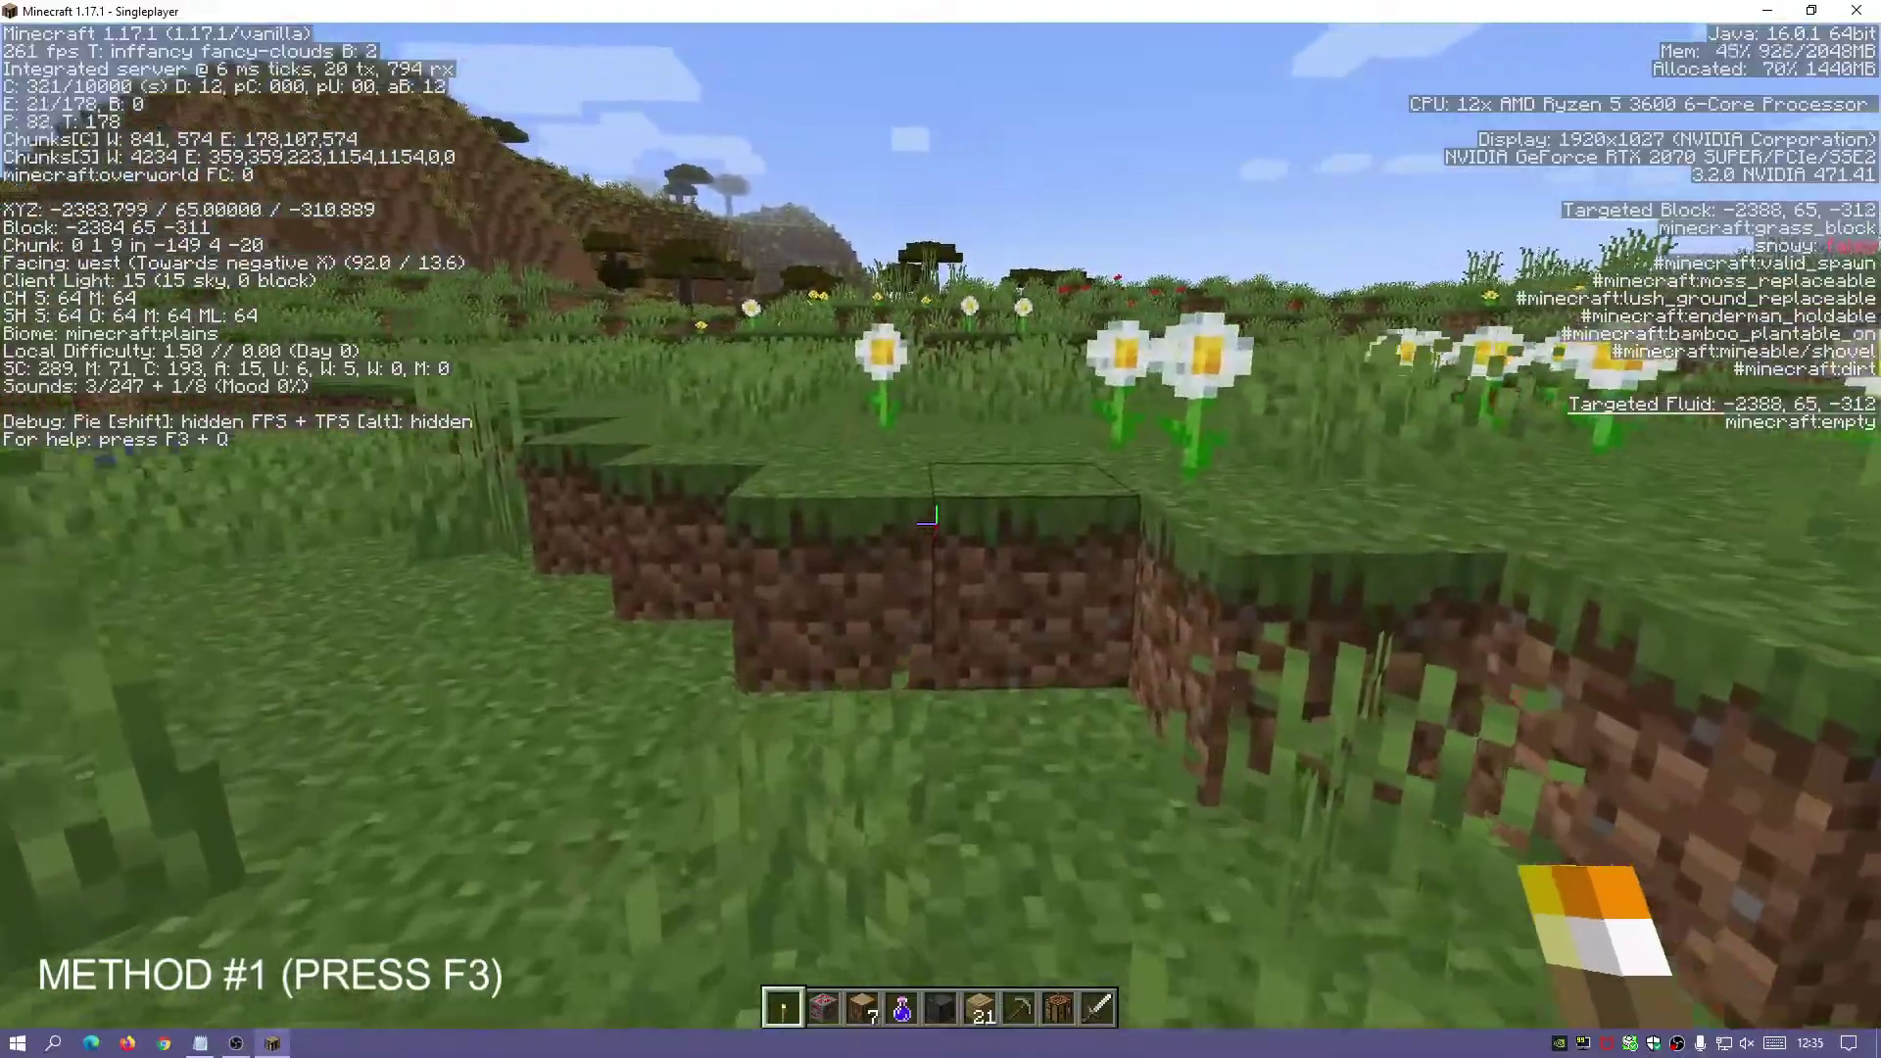
key("w")
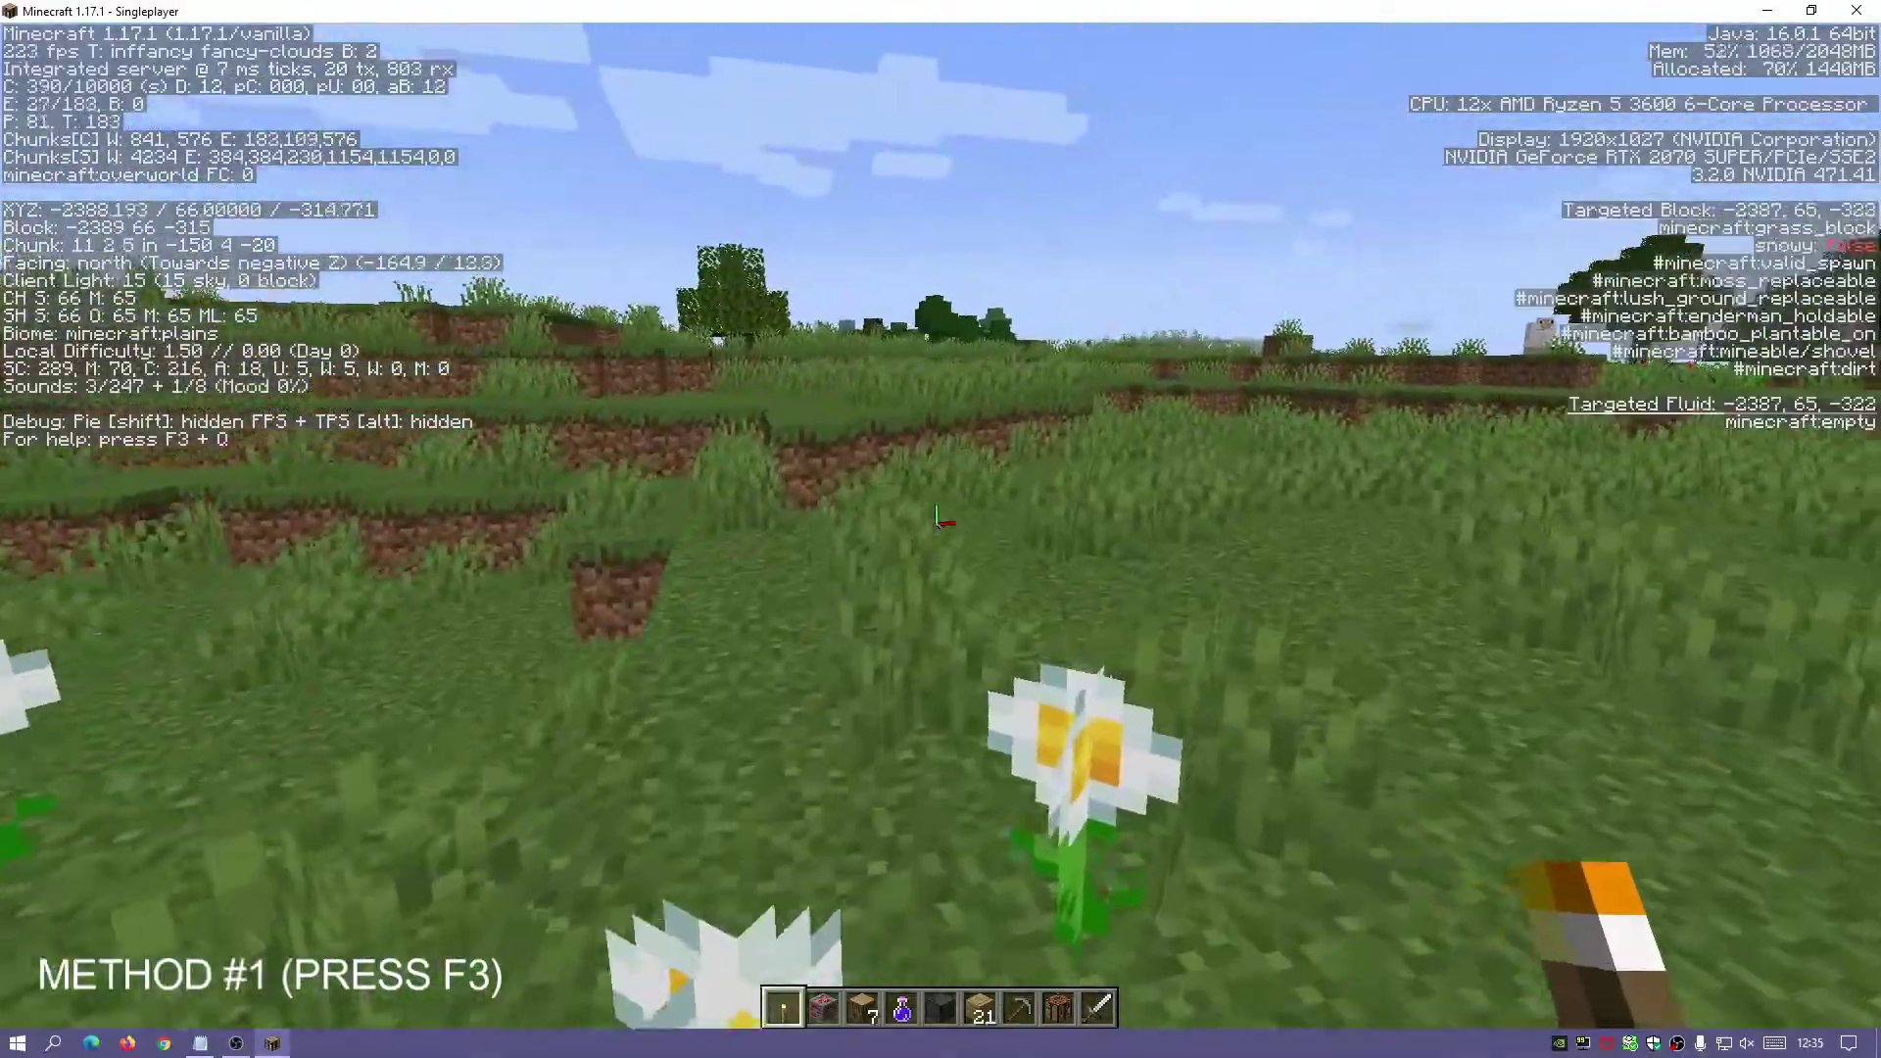
Toggle the overlay and keep walking south across the plains to about X -2329, Z -234.
key("F3")
key("F3")
key("F3")
key("F3")
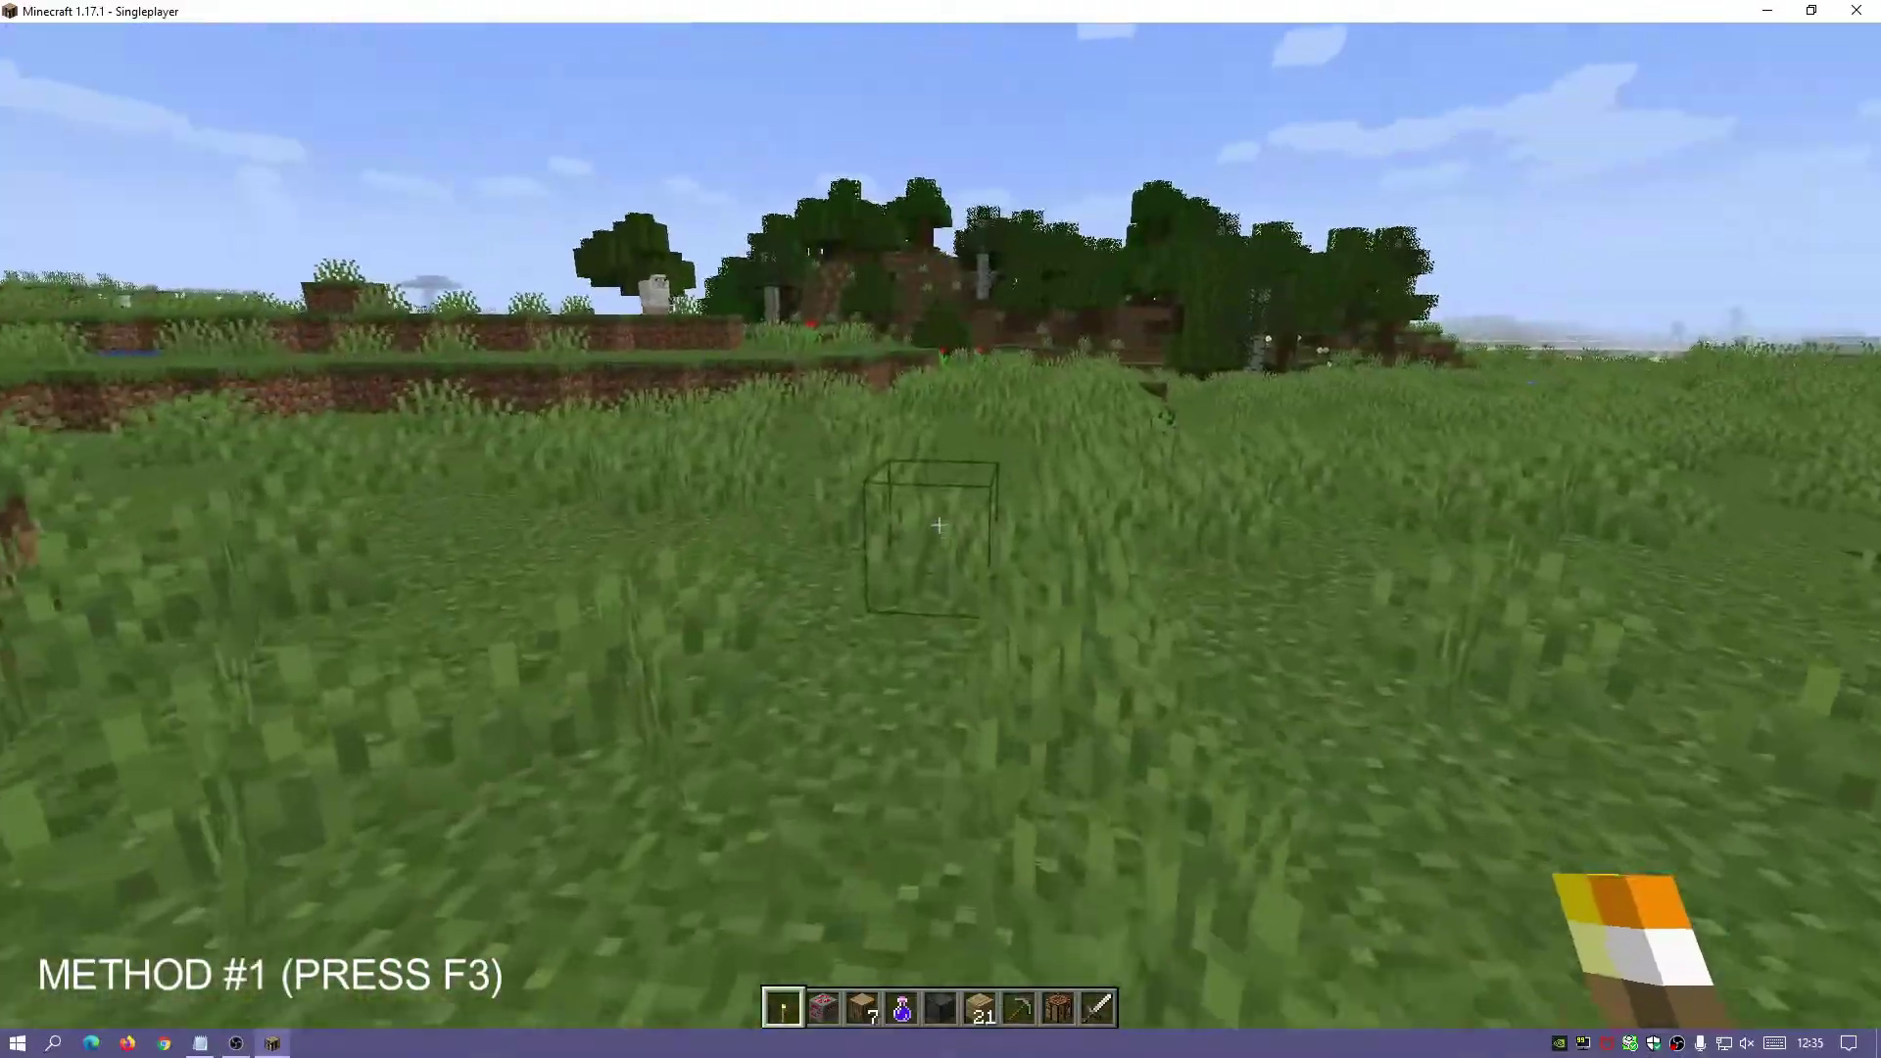
key("w")
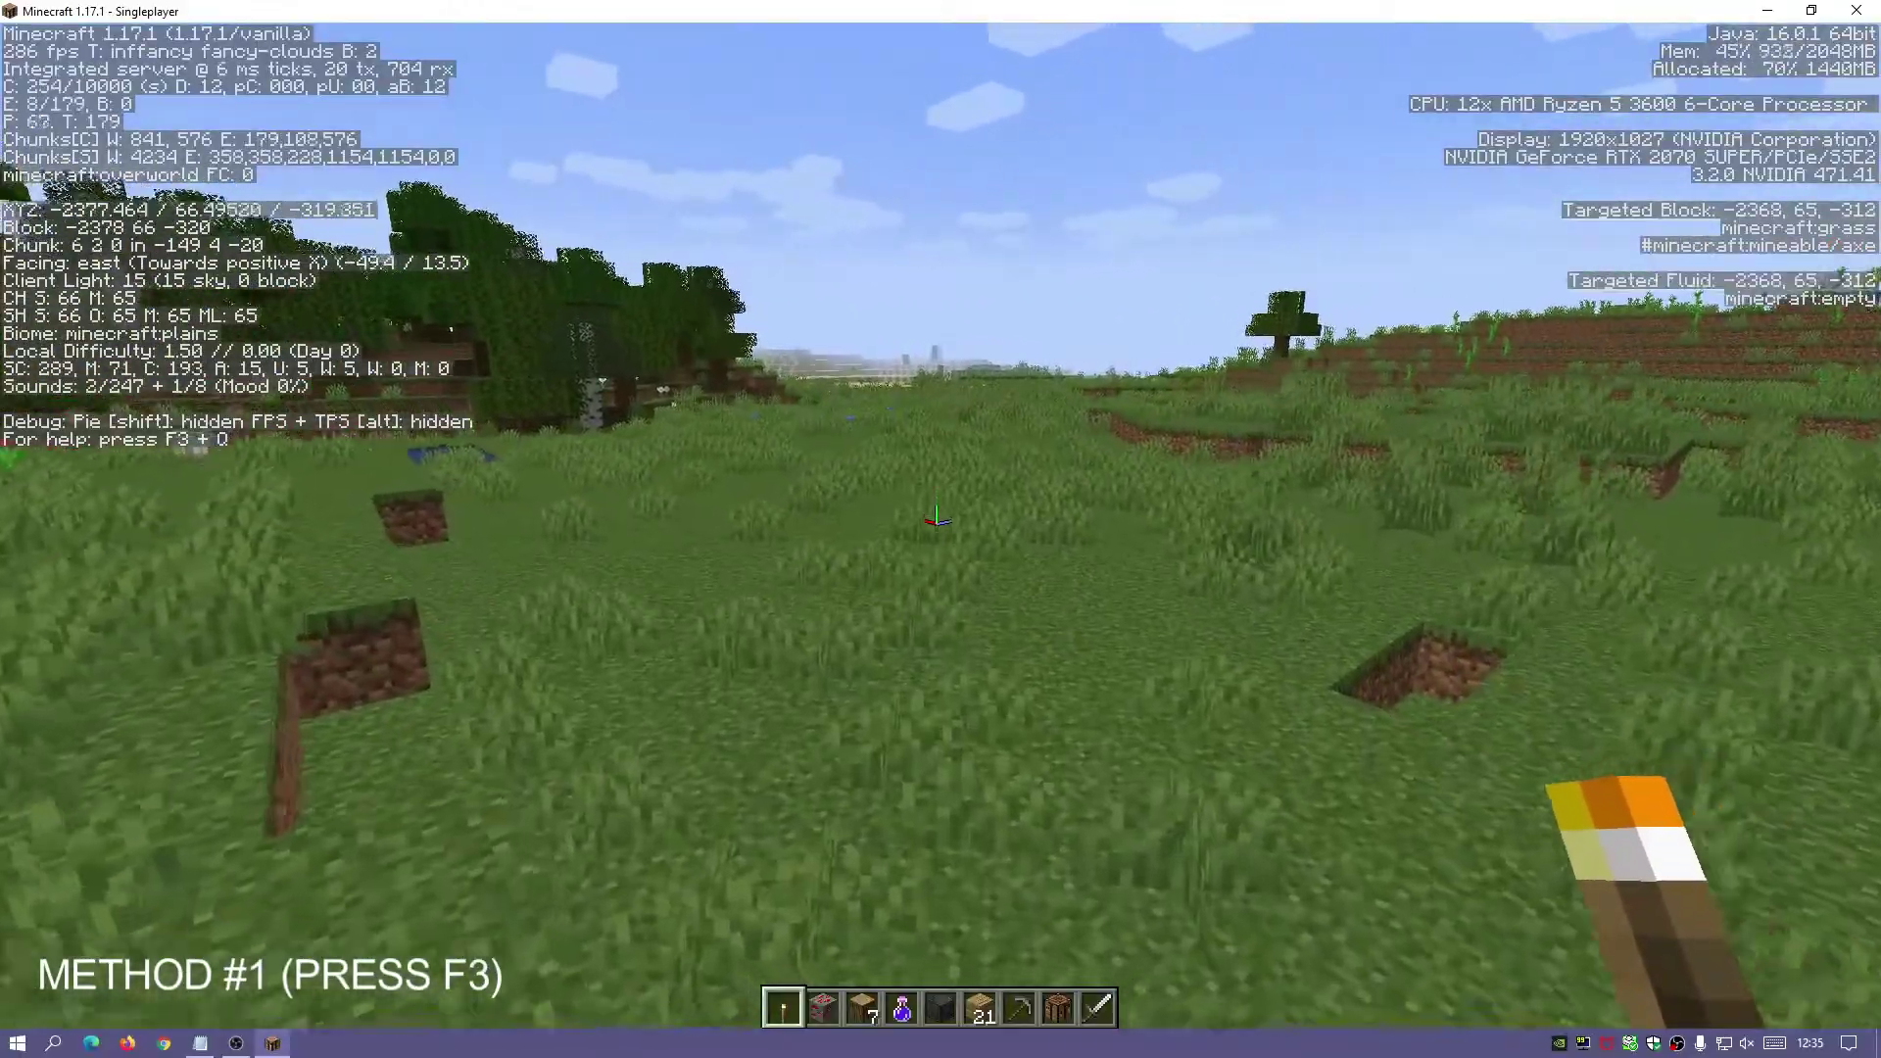
key("w")
key("w")
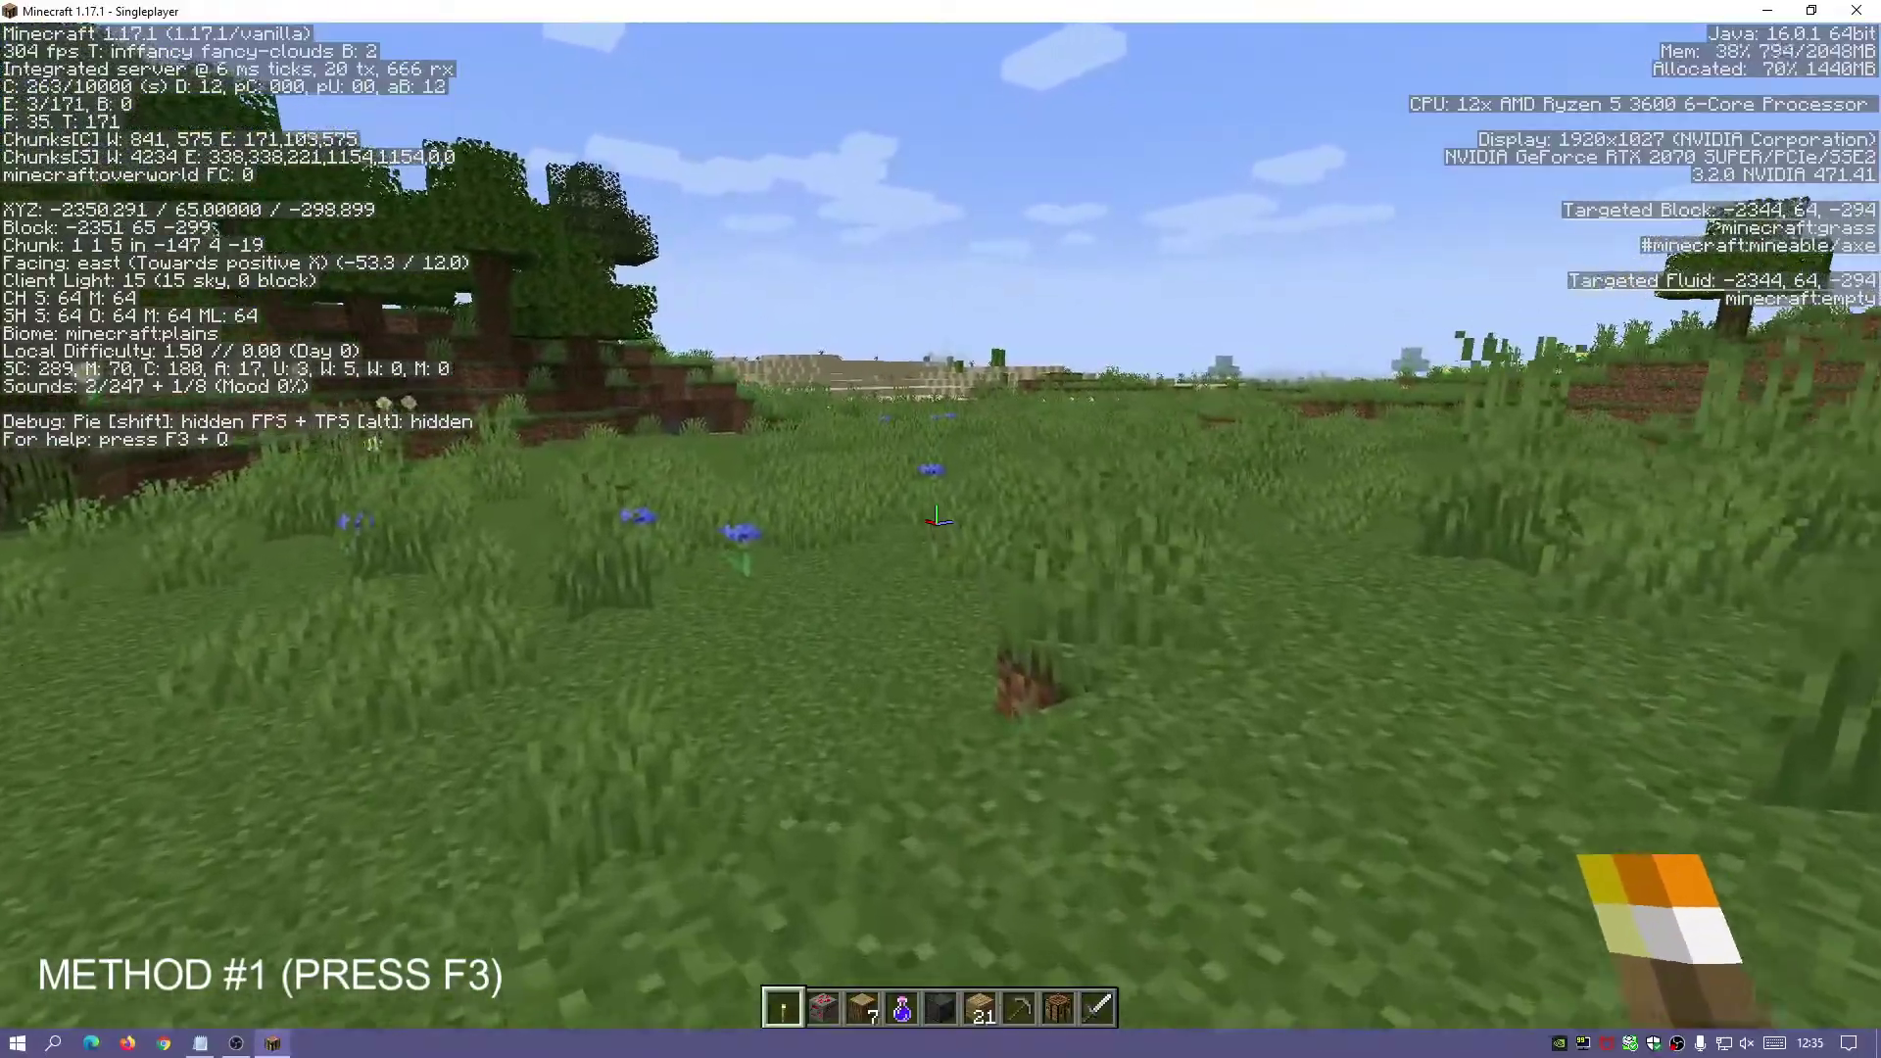
key("w")
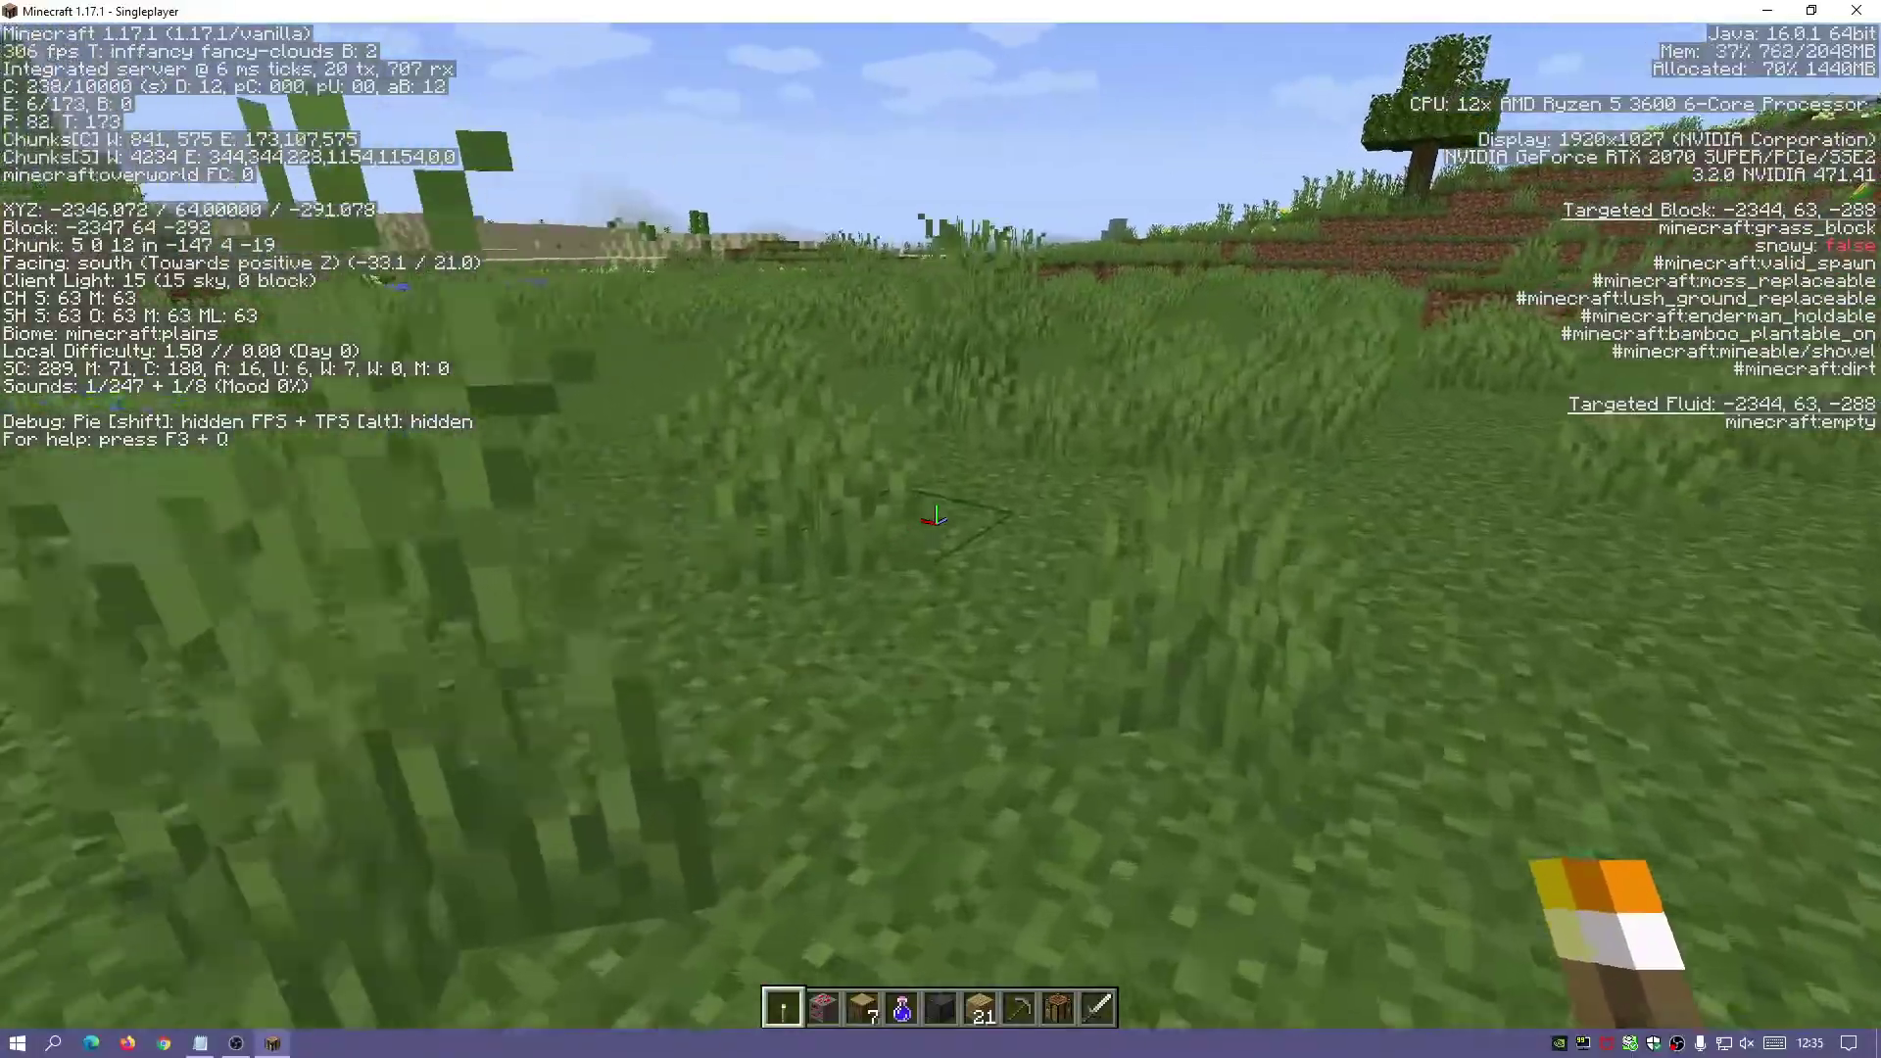
key("w")
key("w")
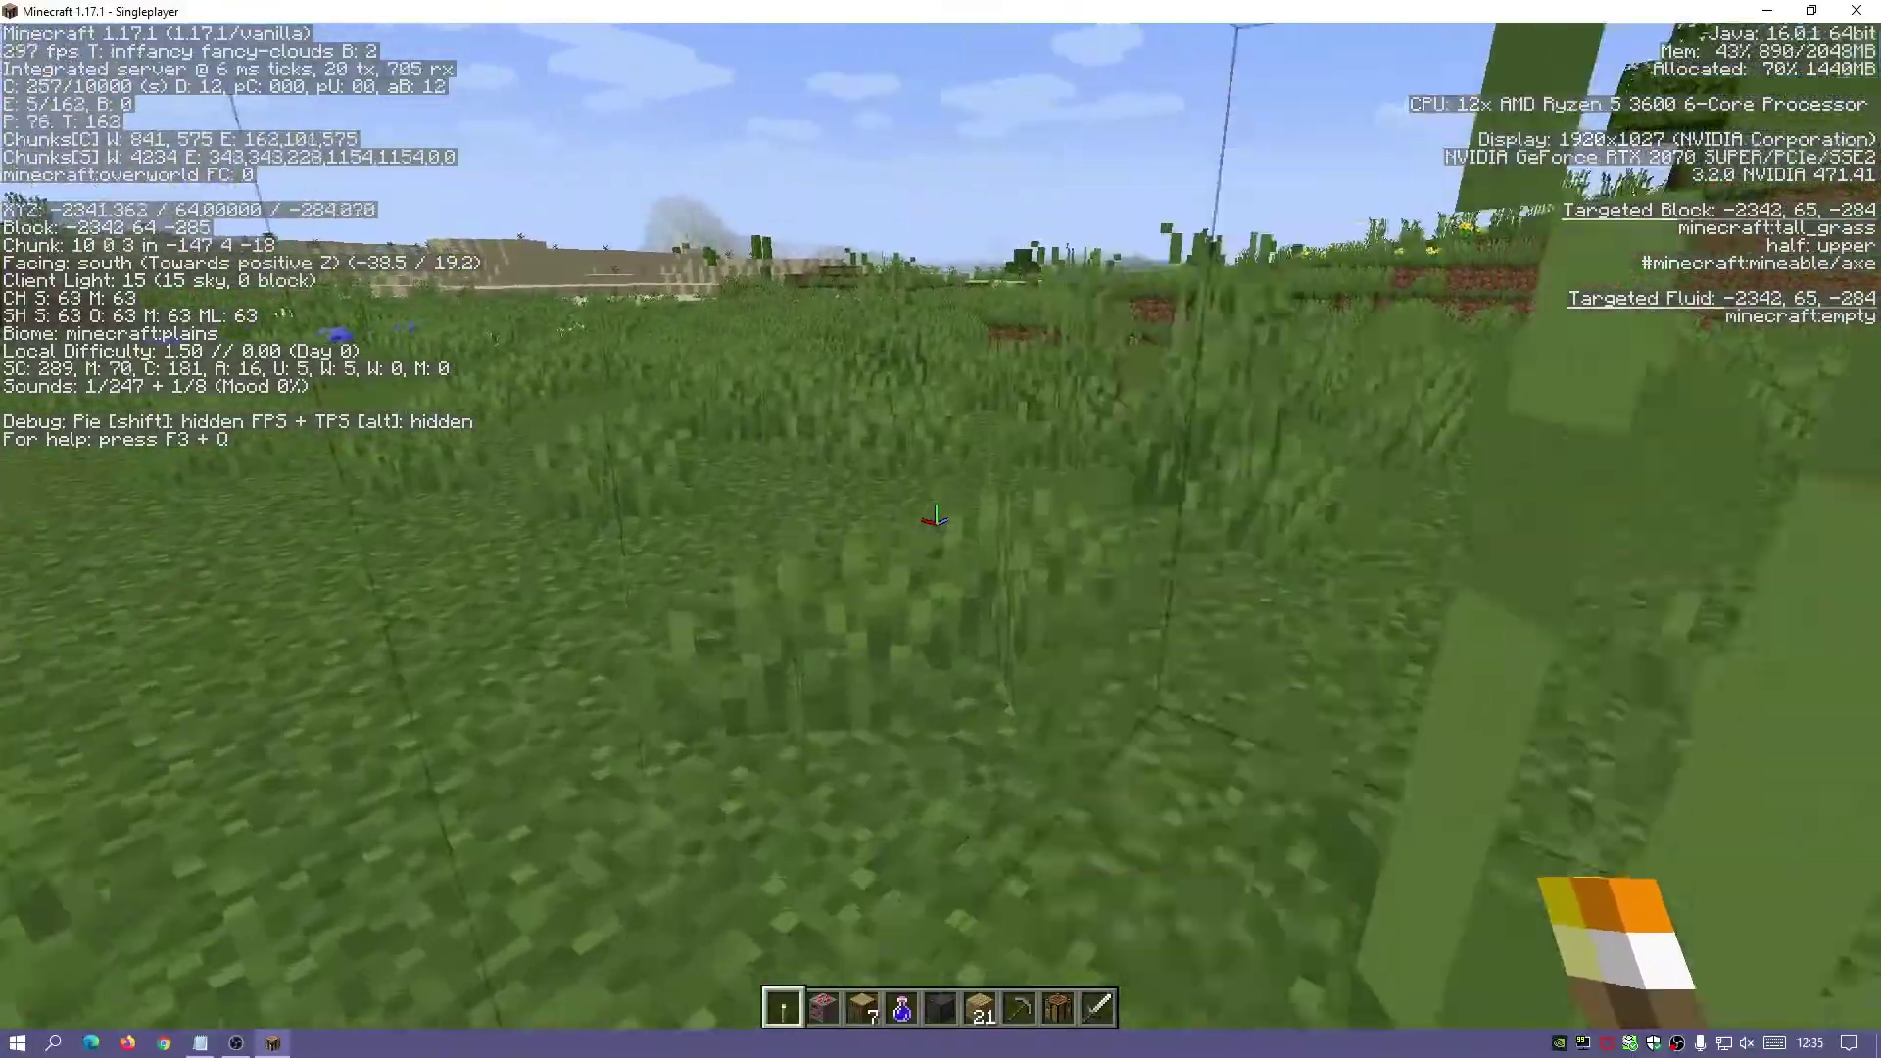
key("w")
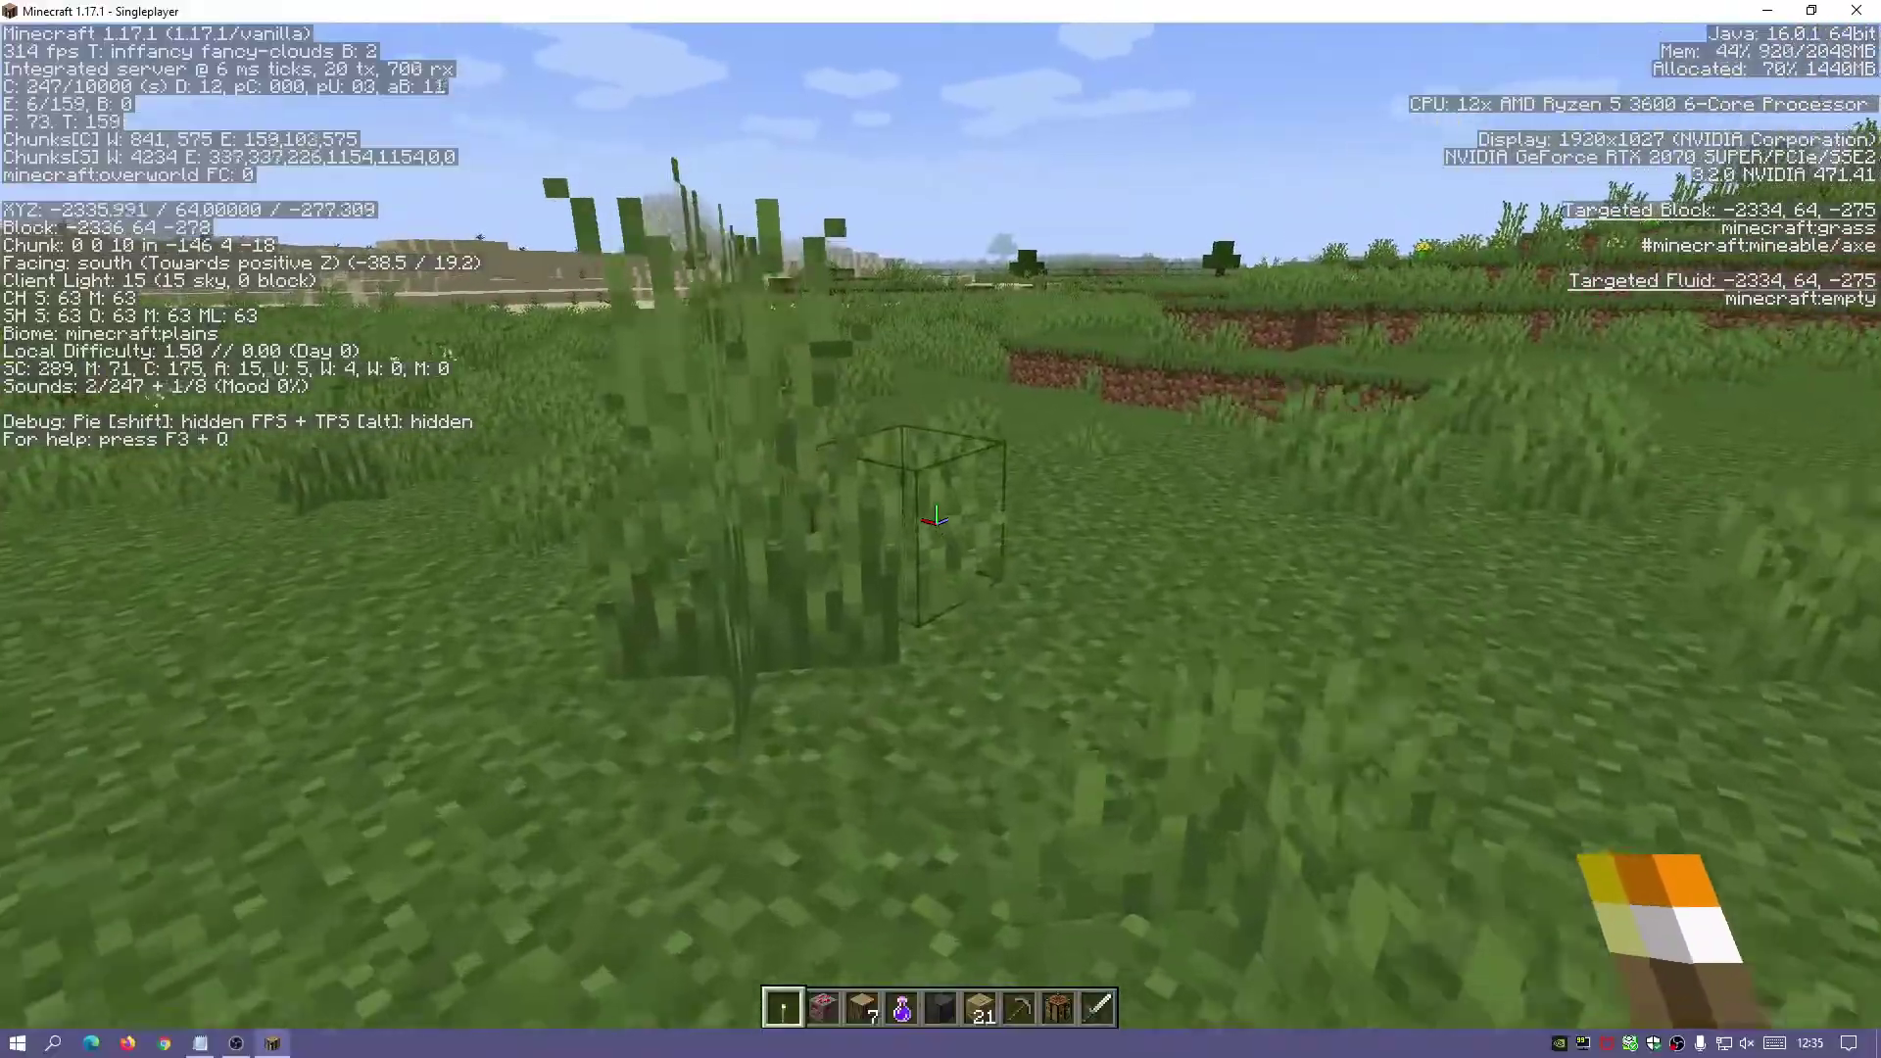
key("w")
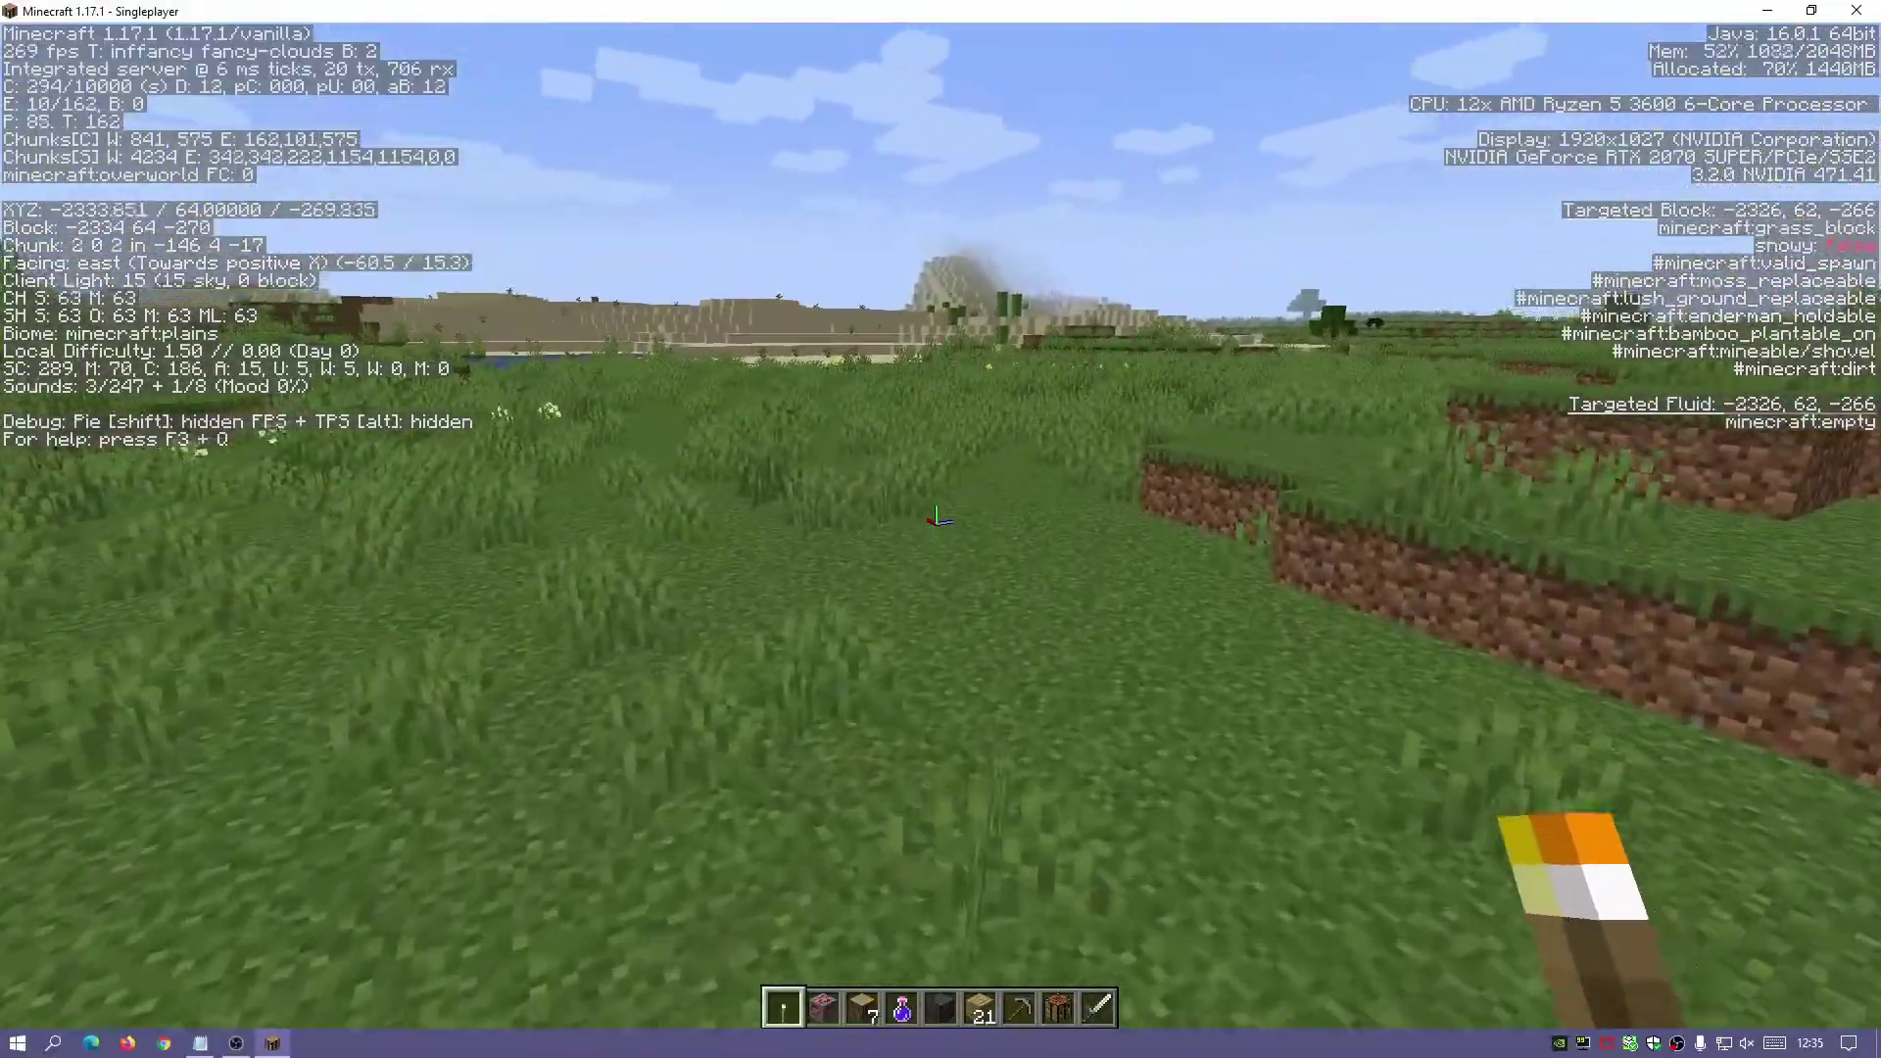
key("w")
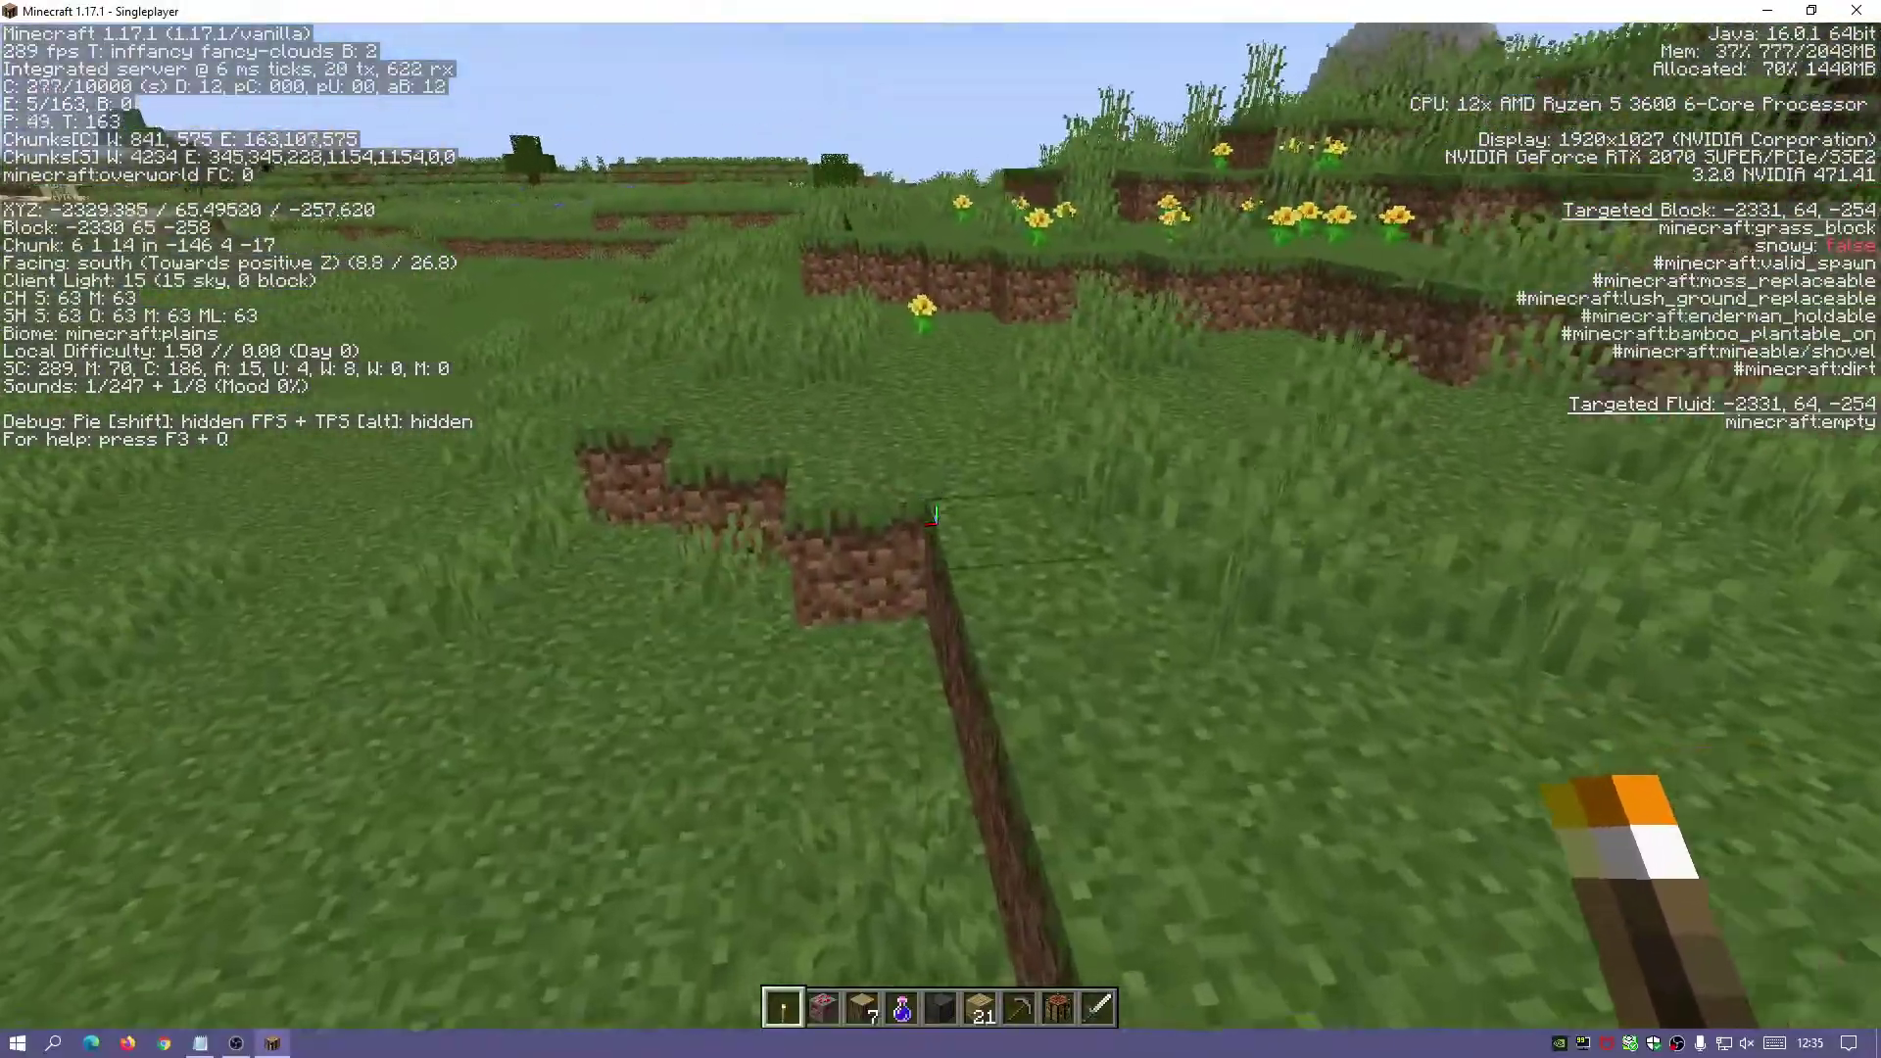
key("w")
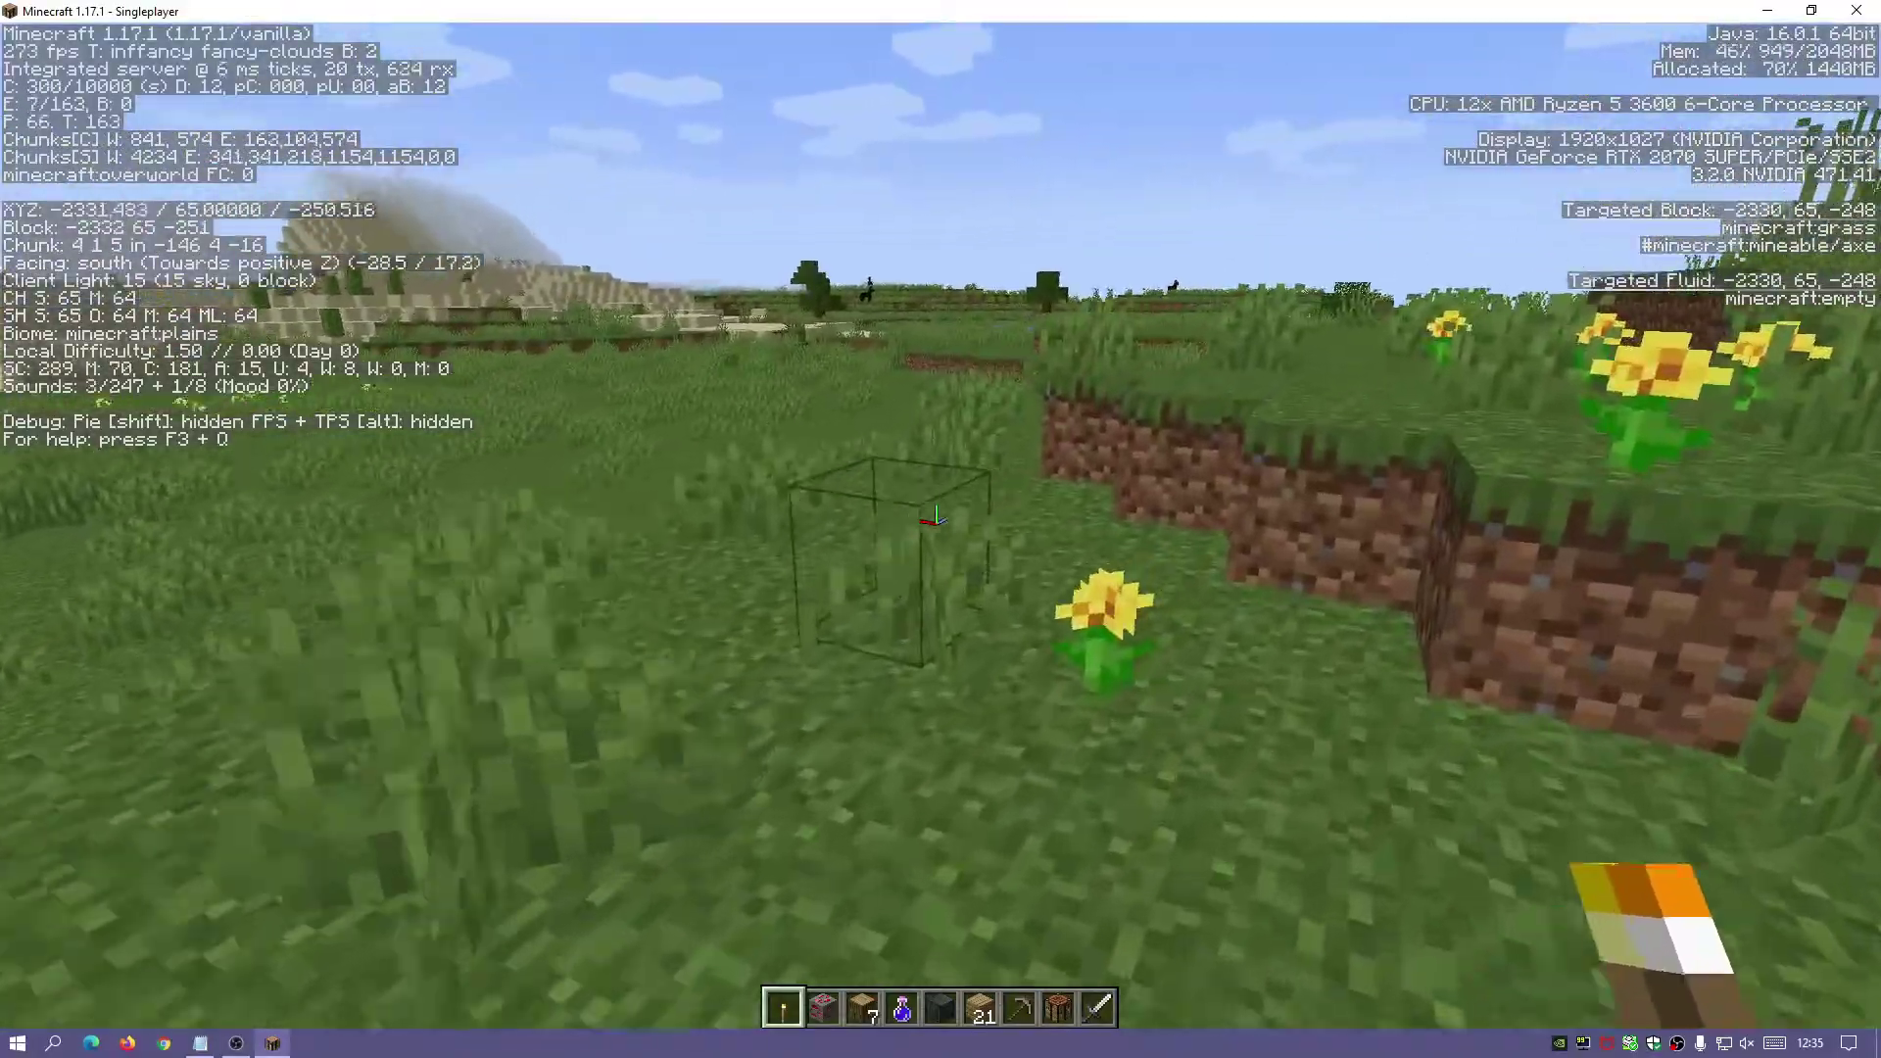
key("w")
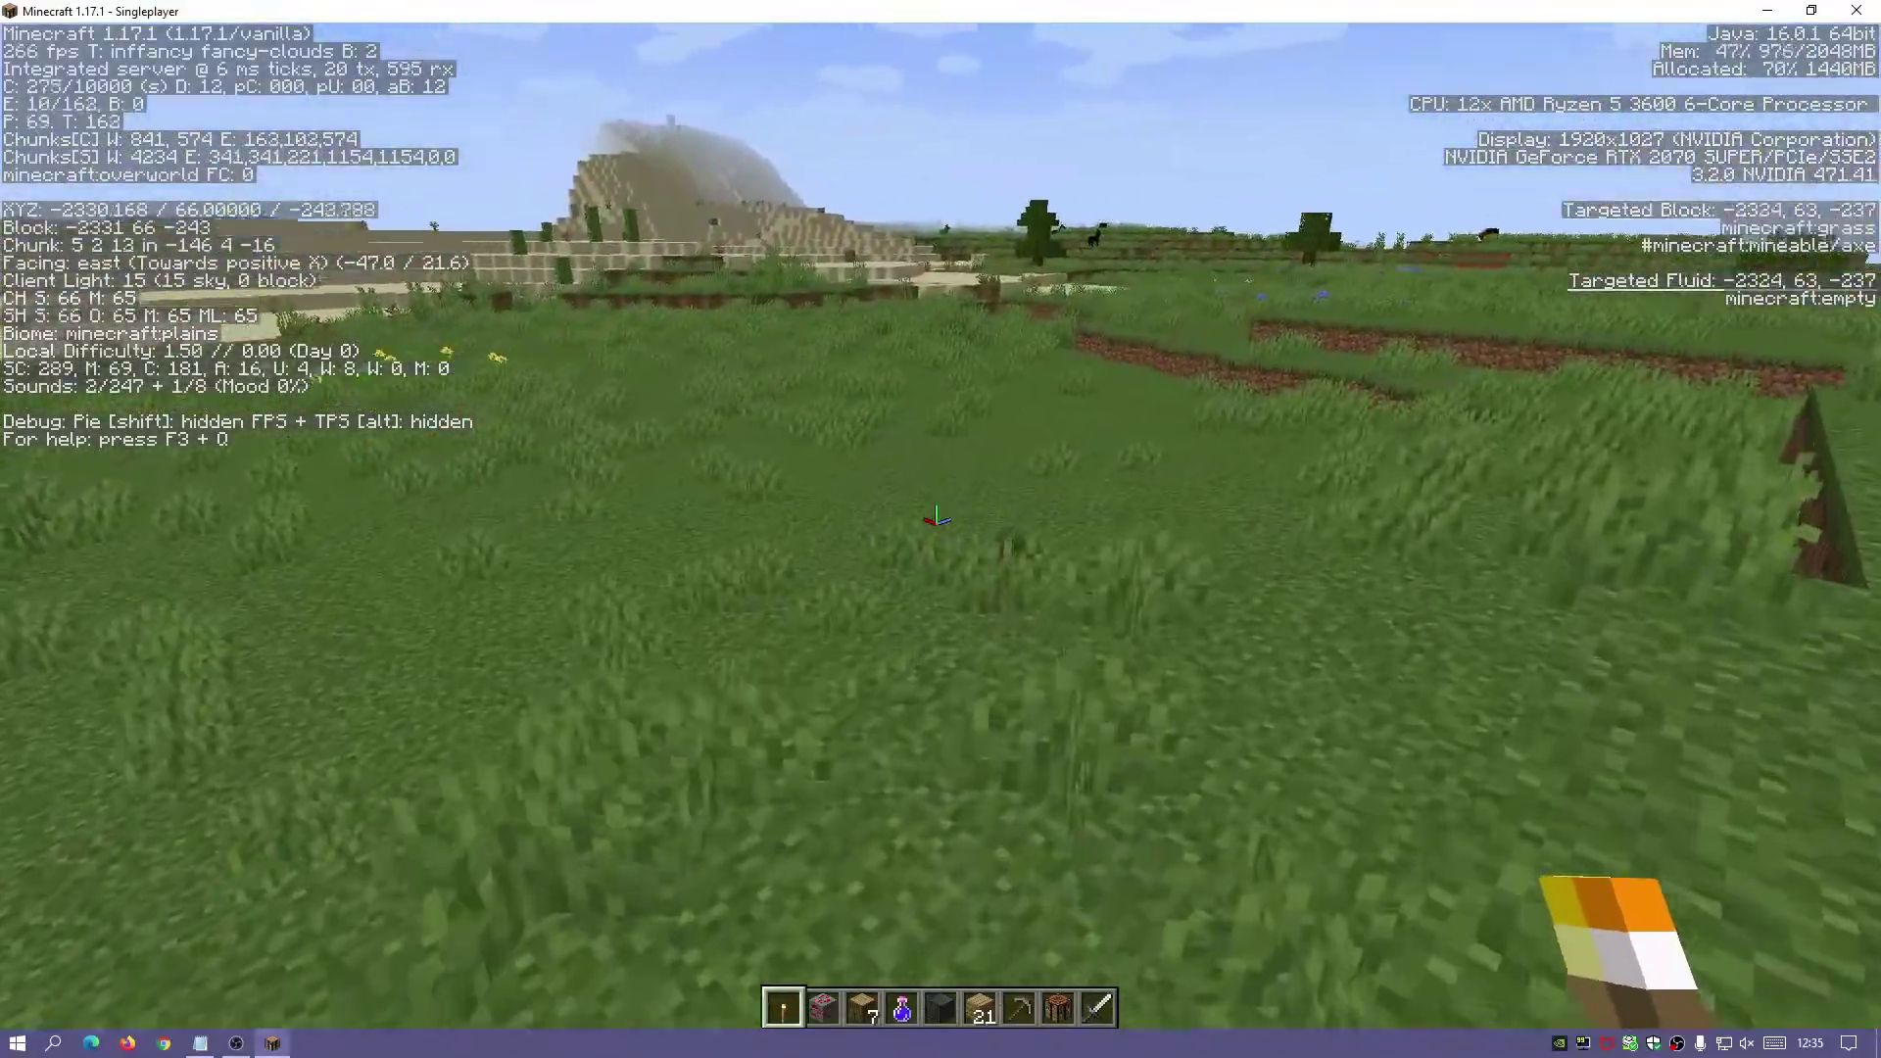
key("w")
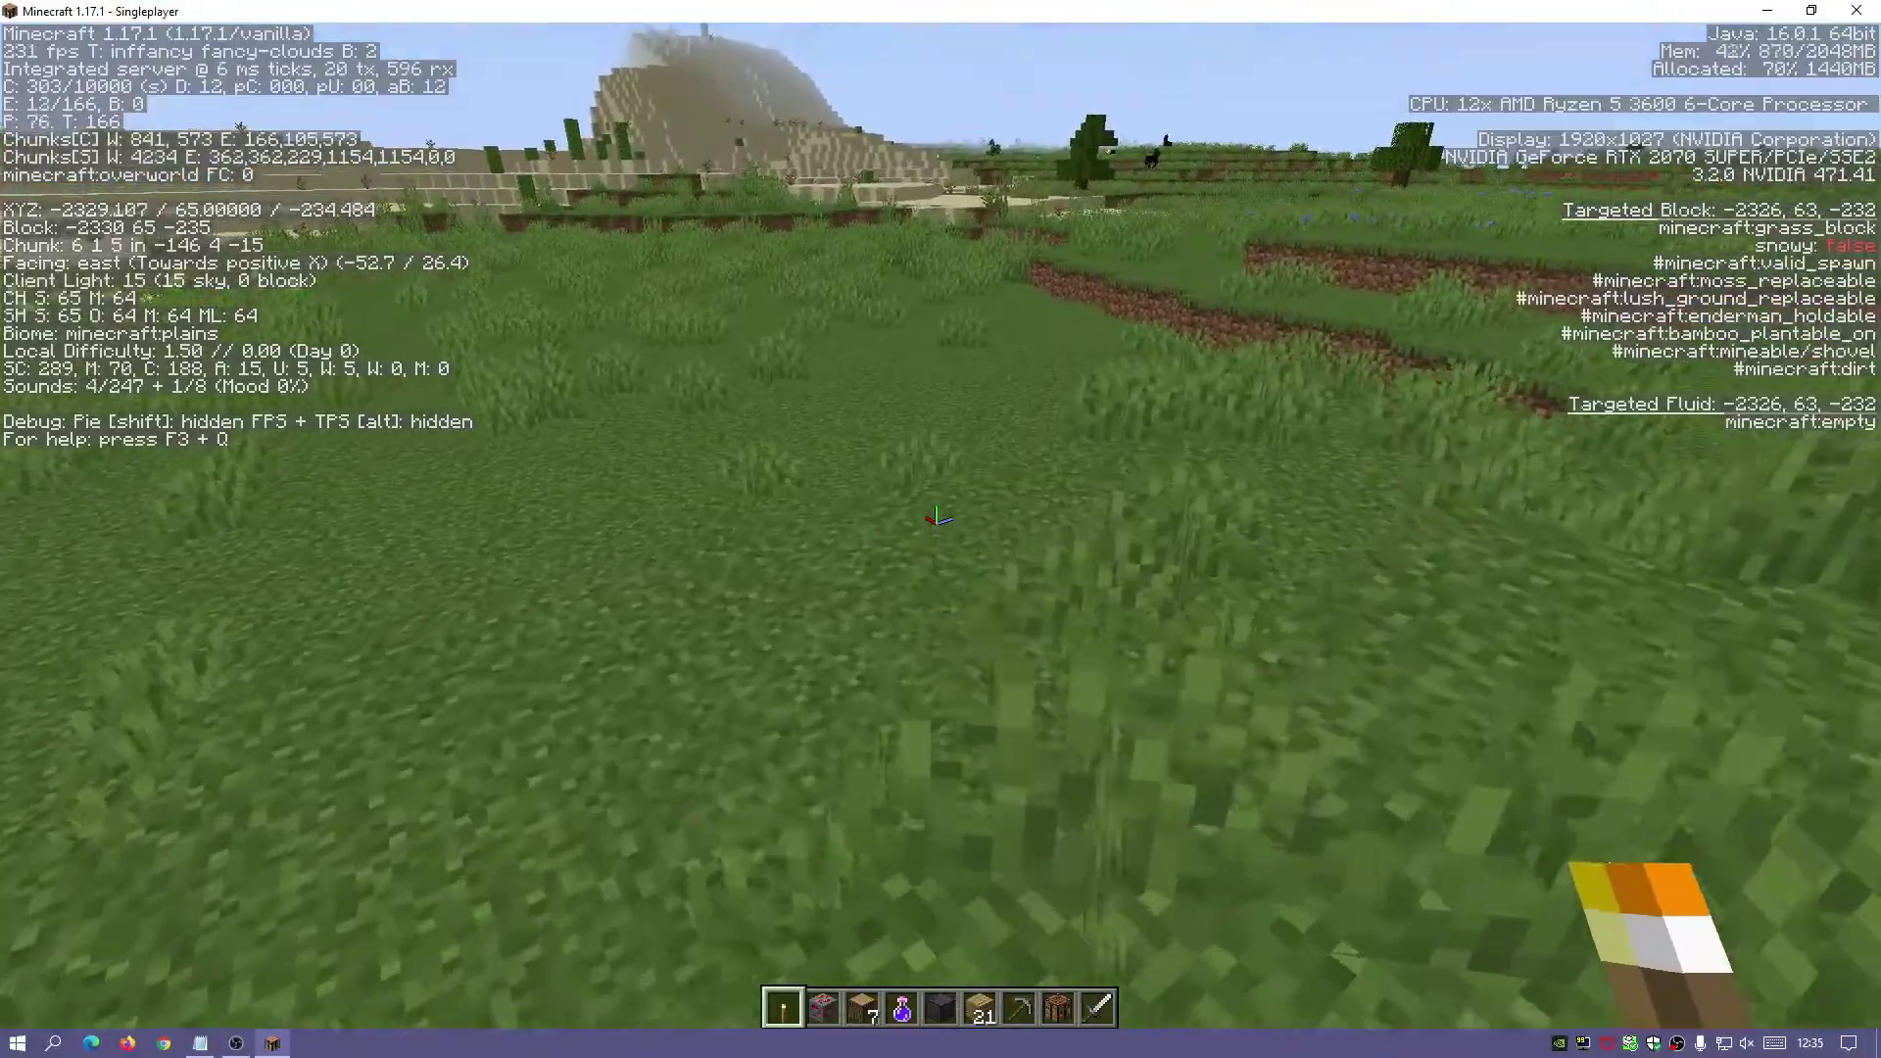
key("w")
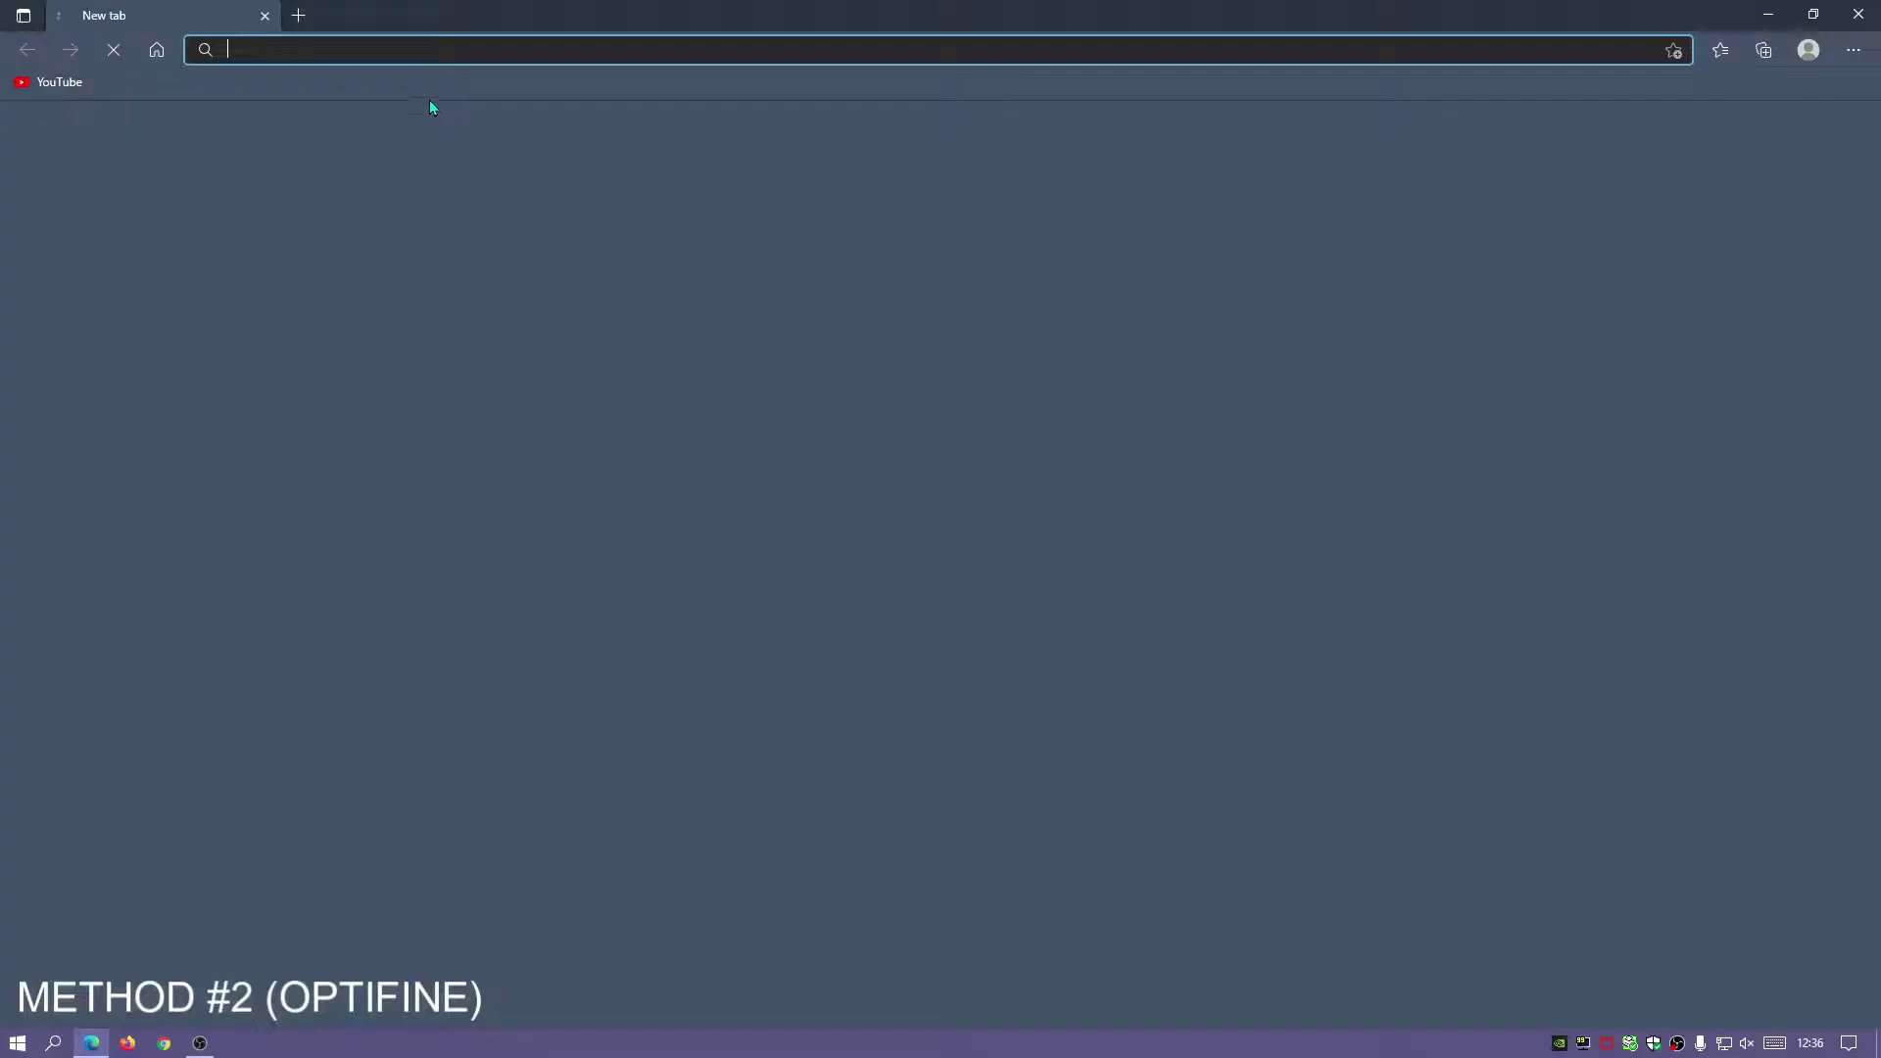
Search Bing for 'java jdk' and open Oracle's Java SE 16 downloads page.
left_click(404, 49)
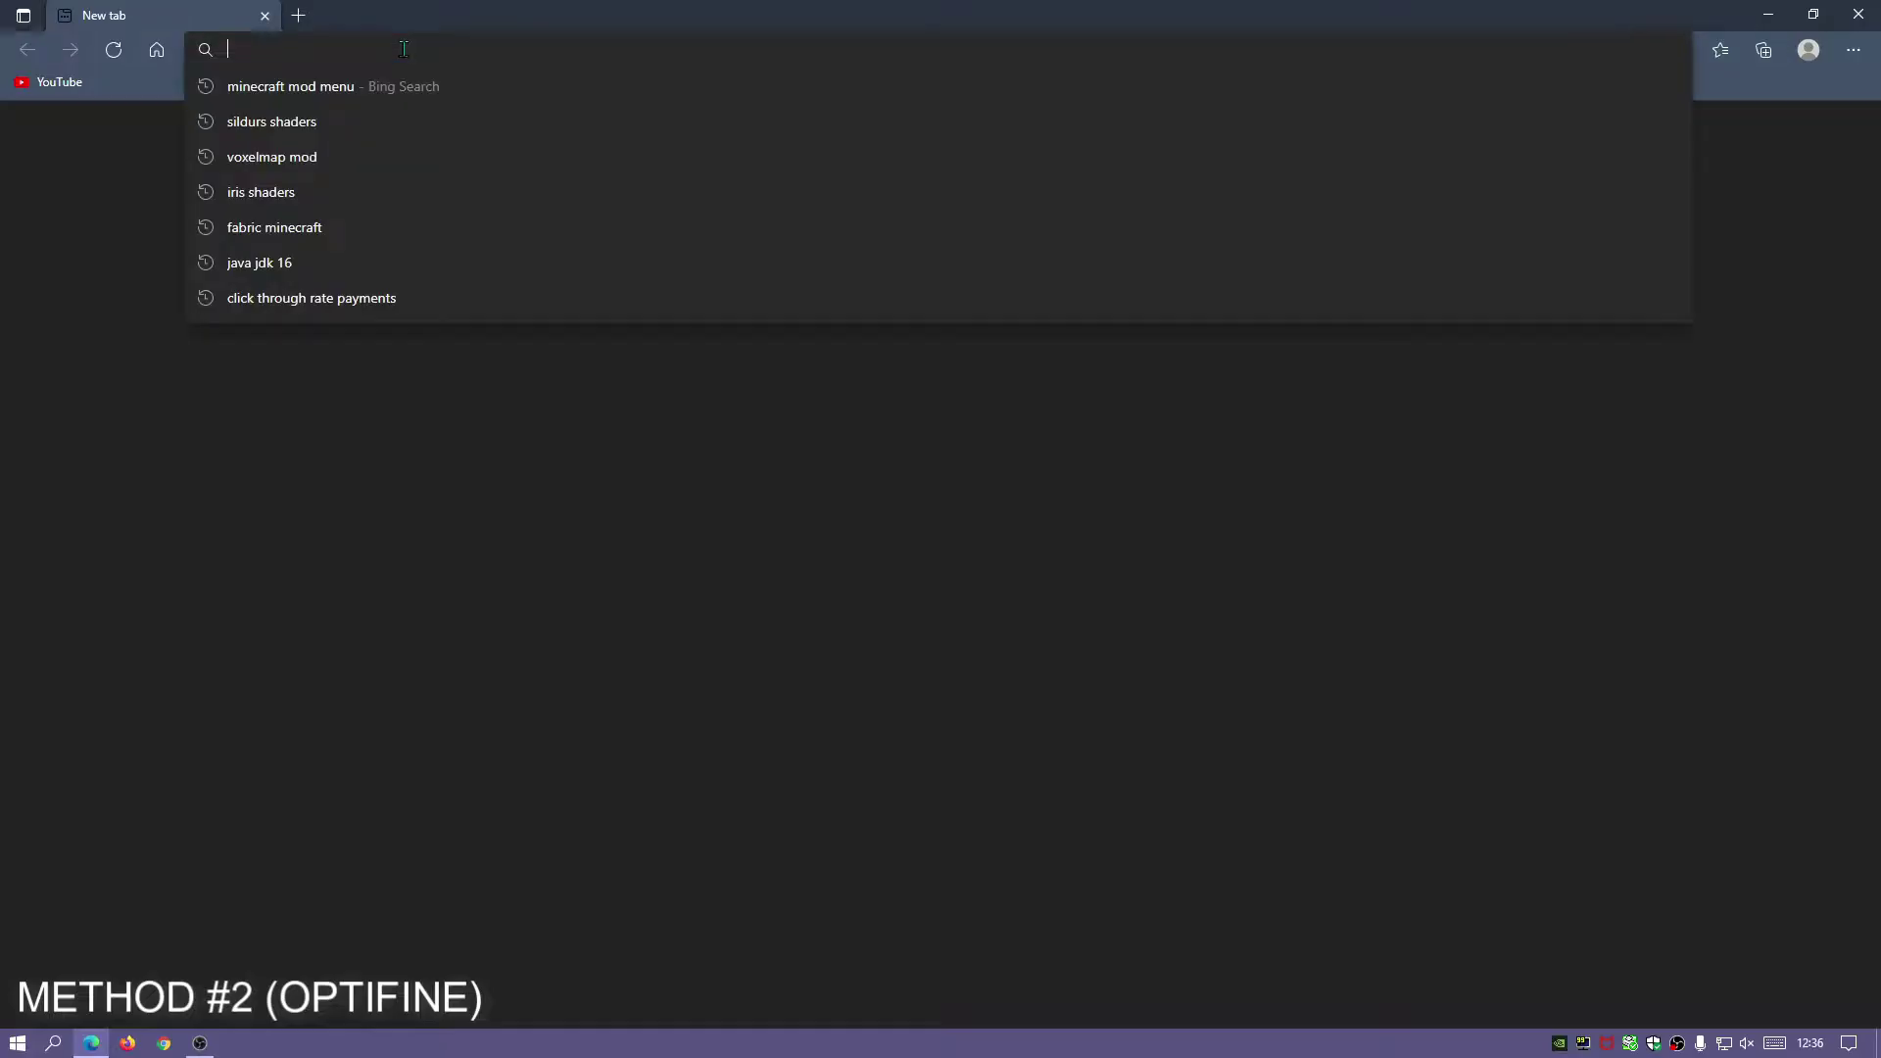
type("java j")
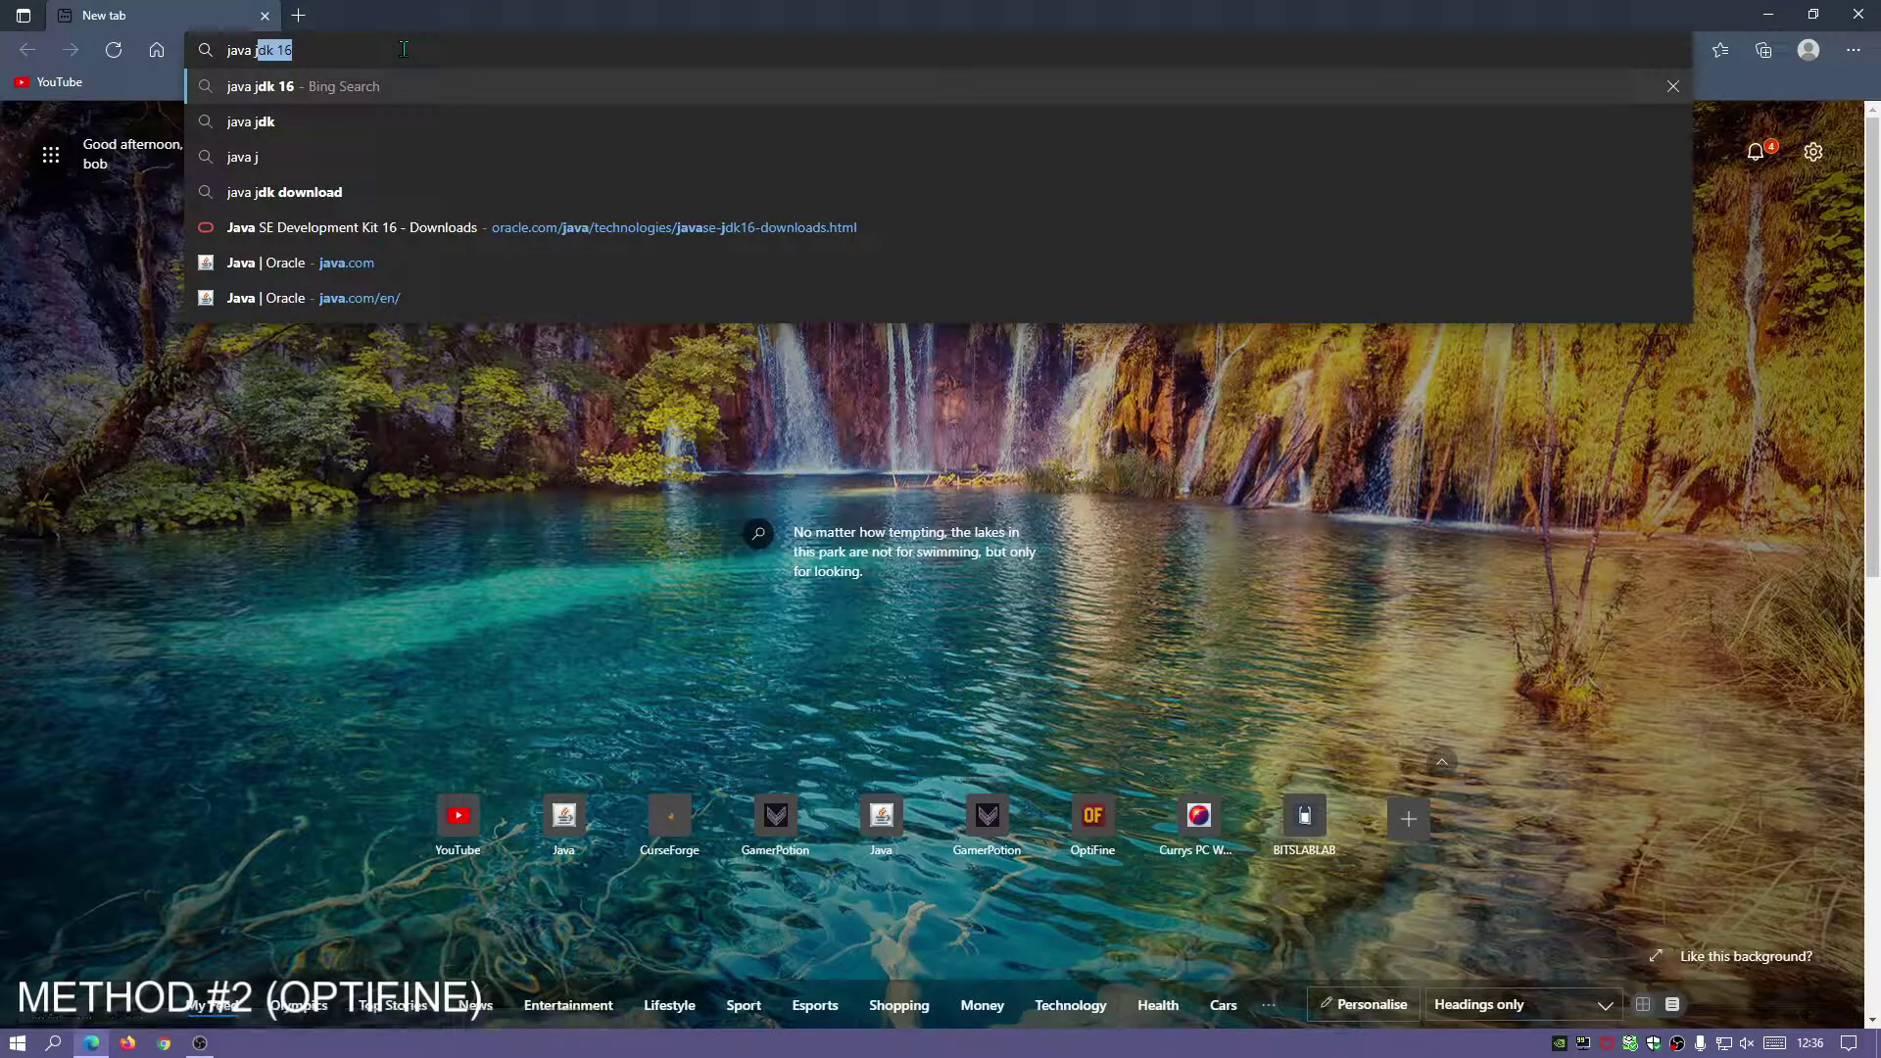
type("dk 1")
key("Return")
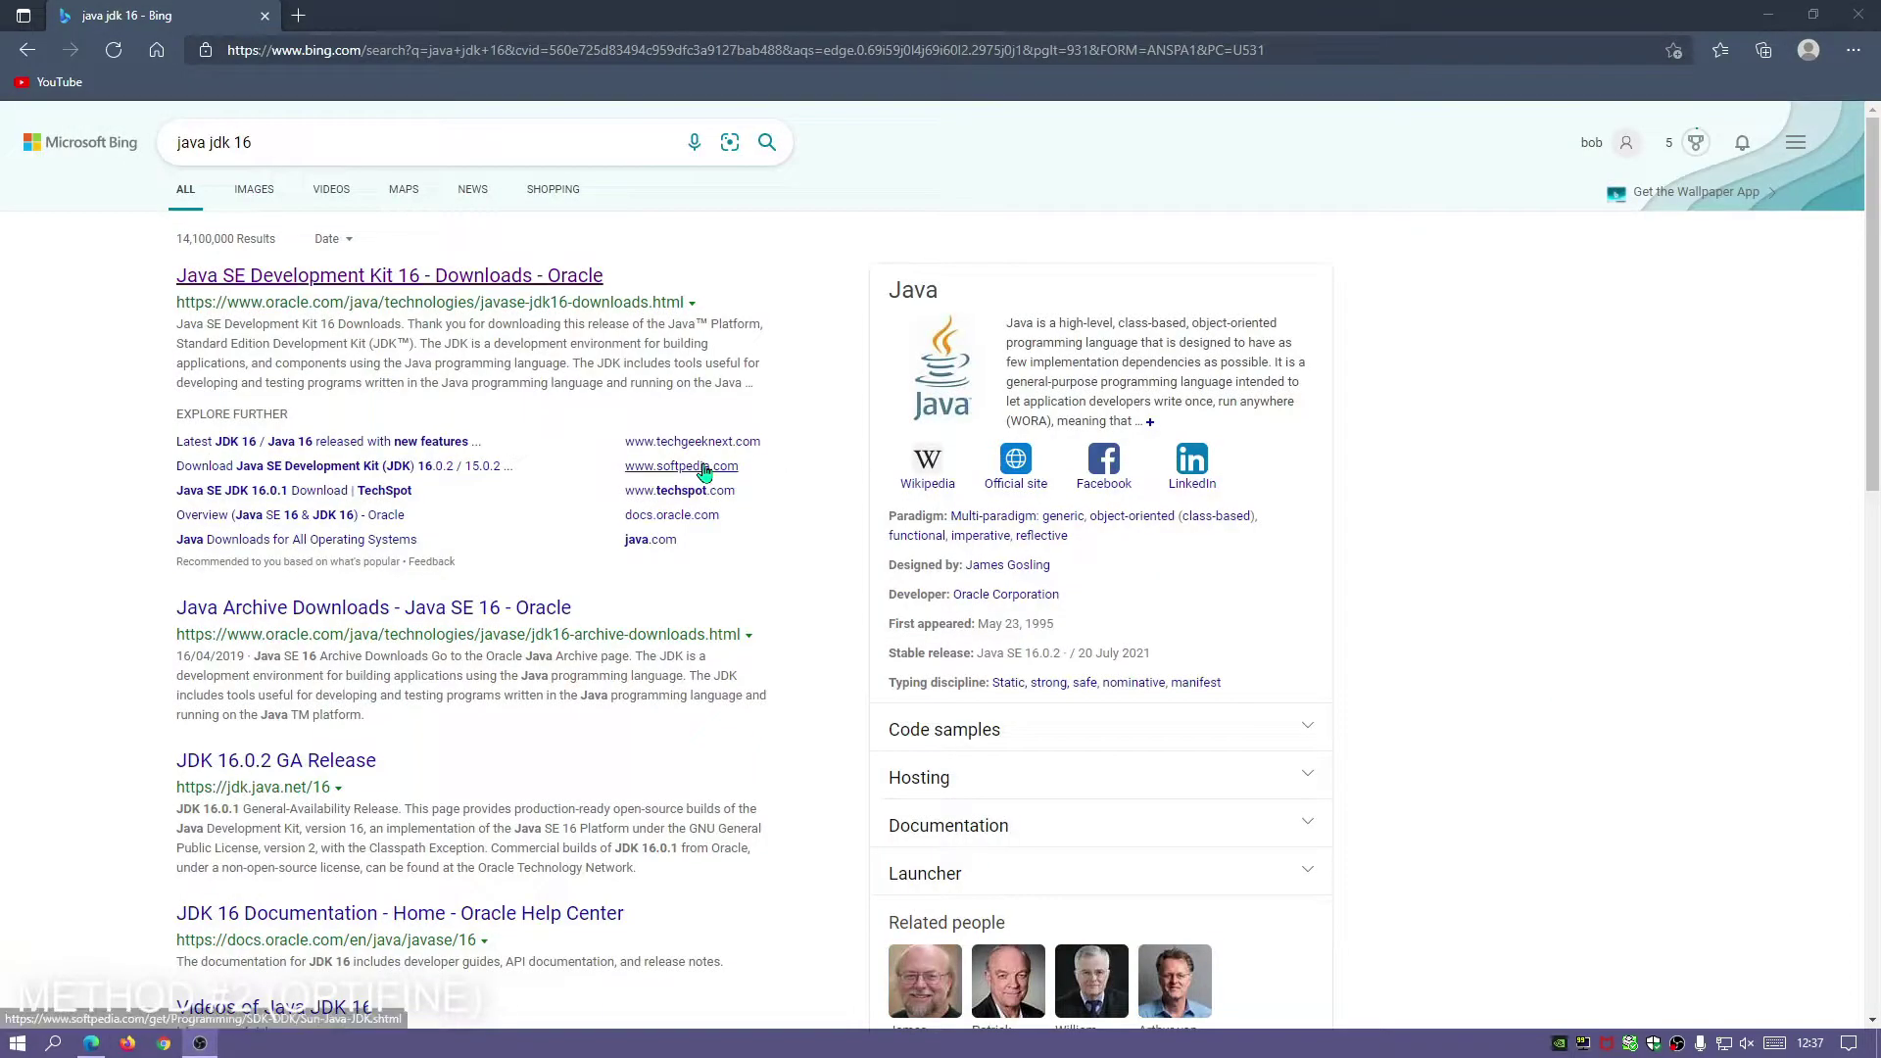
left_click(359, 284)
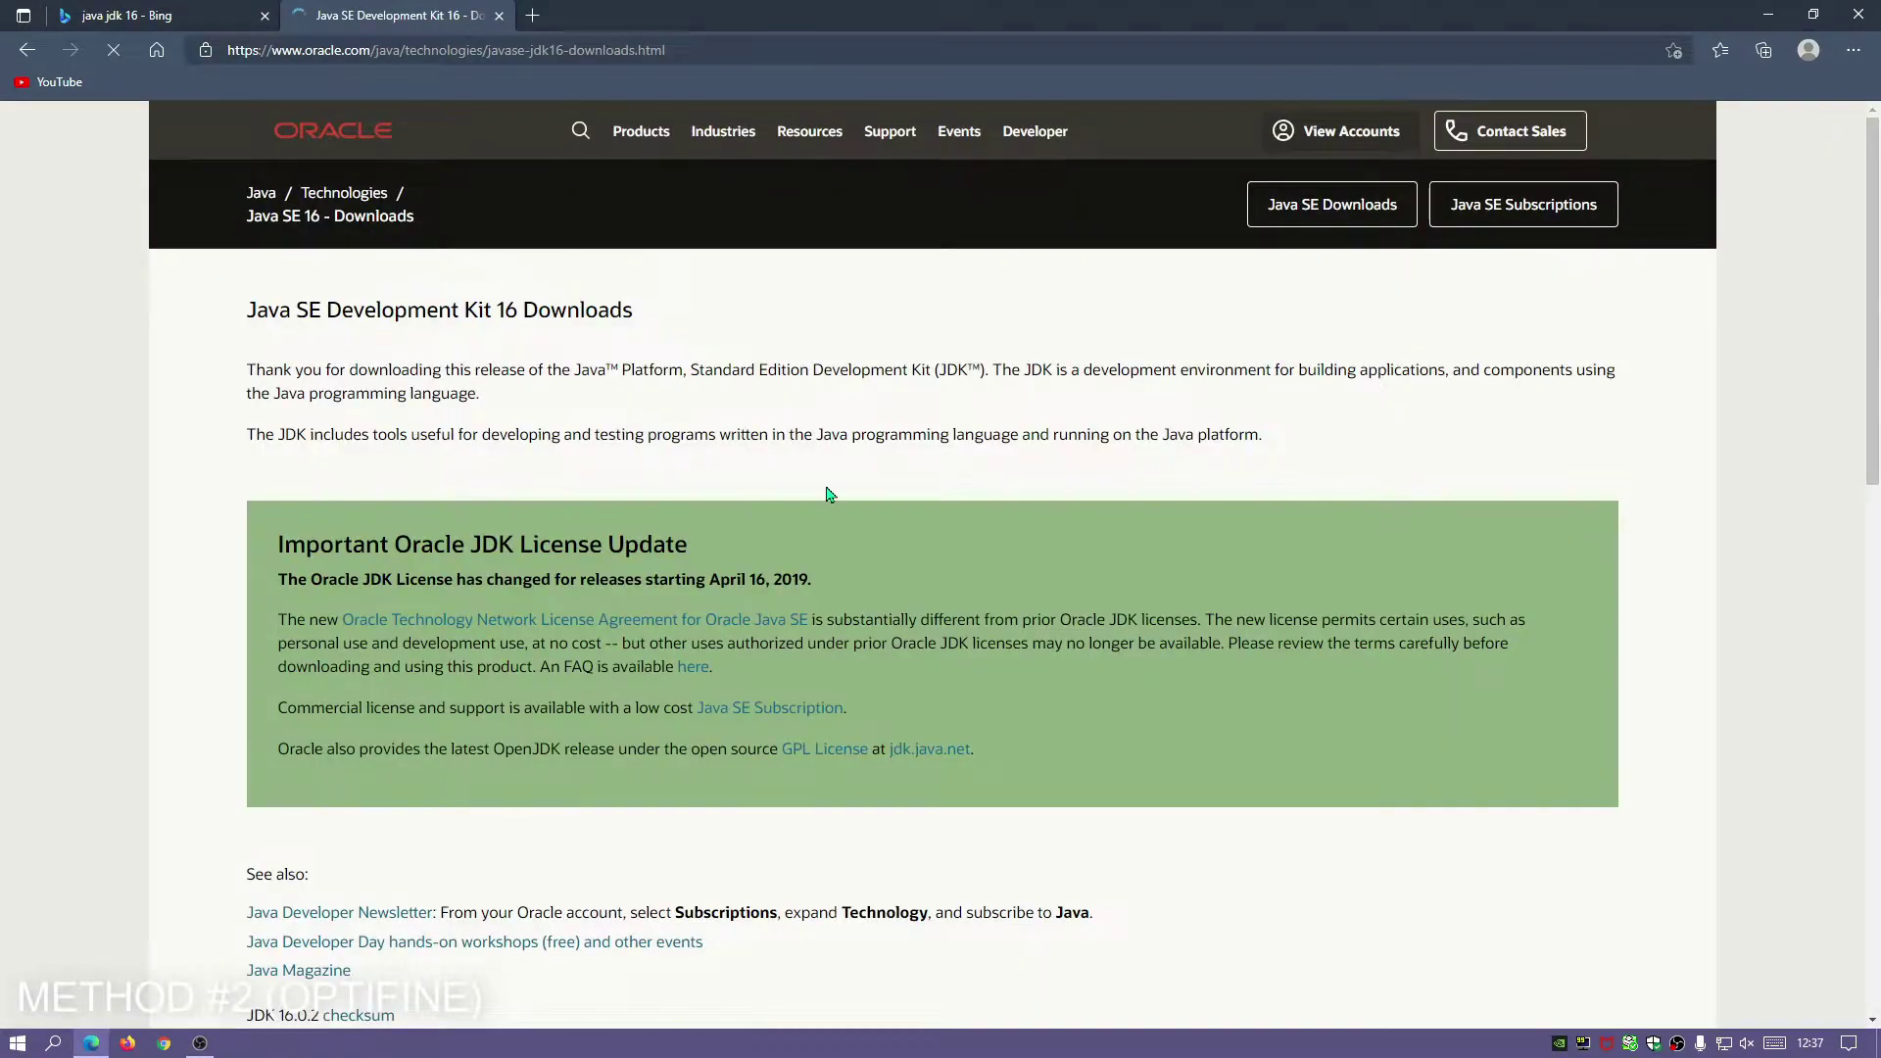
Download jdk-16.0.2_windows-x64_bin.exe after accepting the Oracle license, then close the page.
scroll(1042, 598, "down", 10)
scroll(1041, 592, "up", 2)
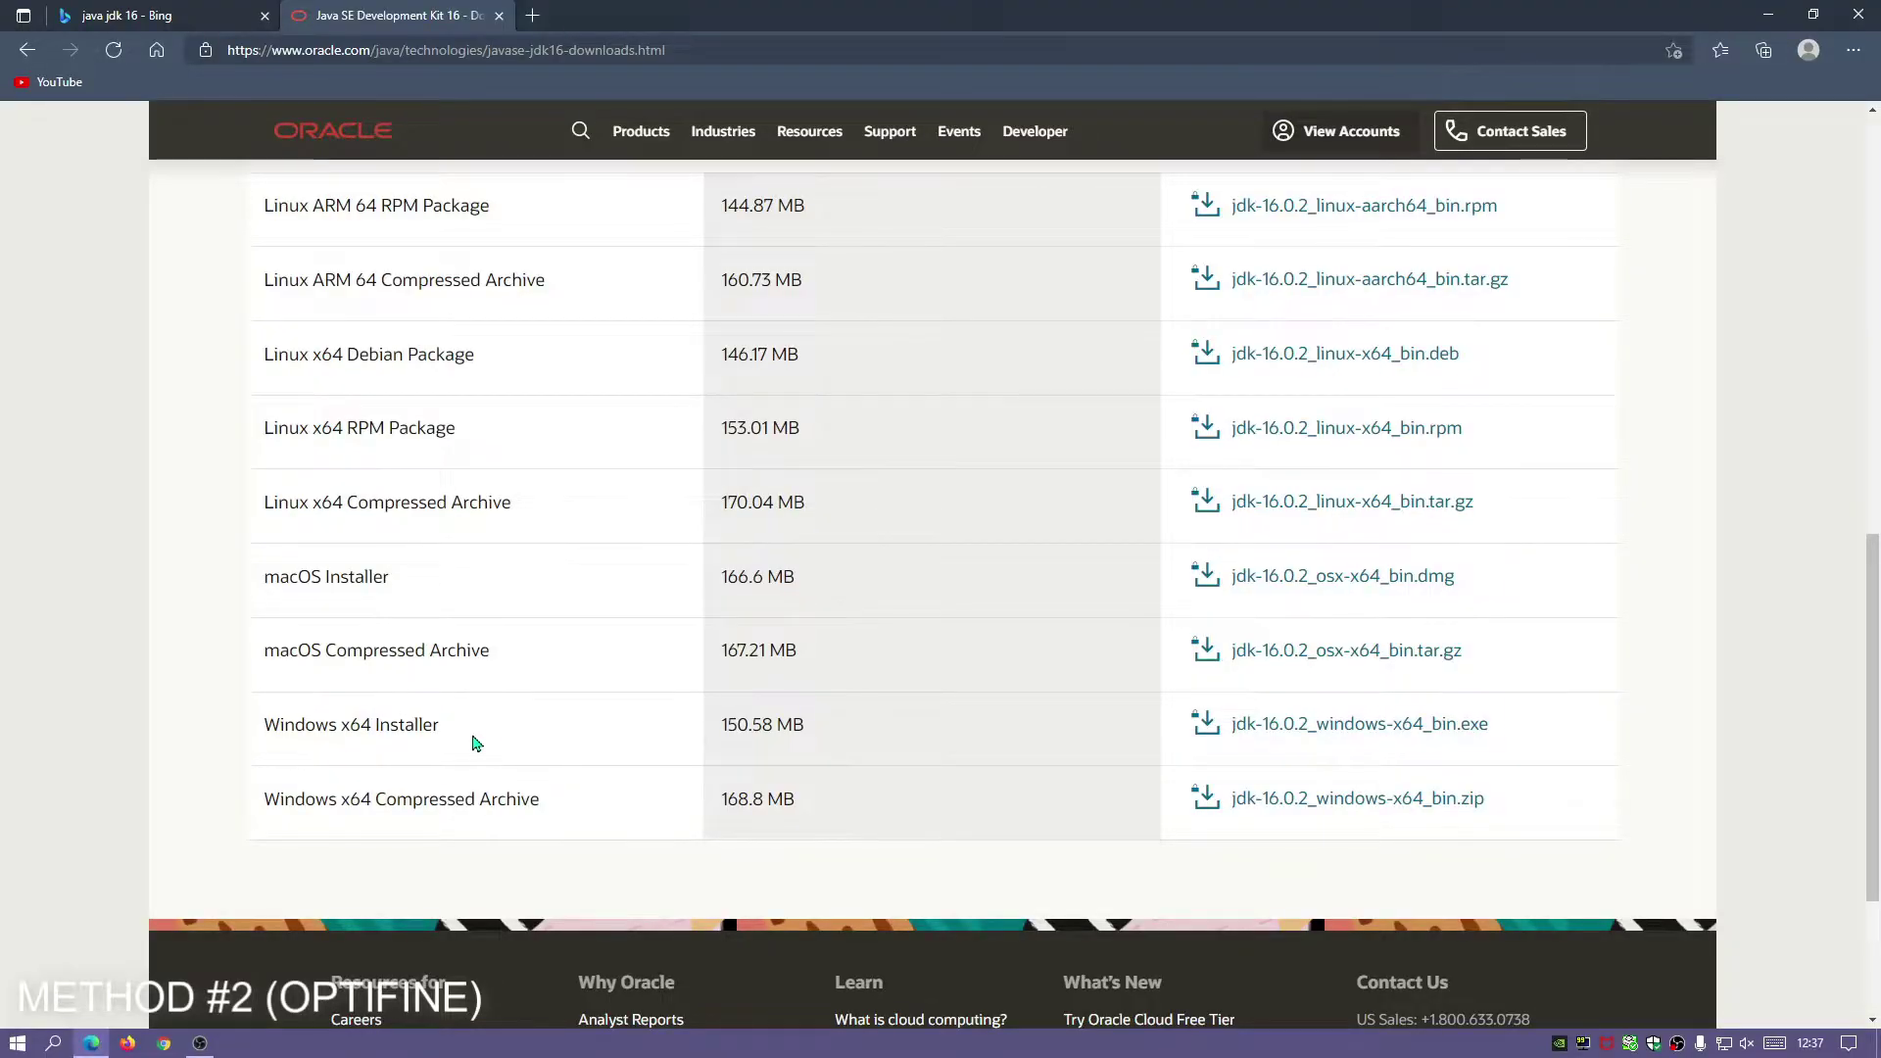
left_click(1305, 730)
left_click(554, 545)
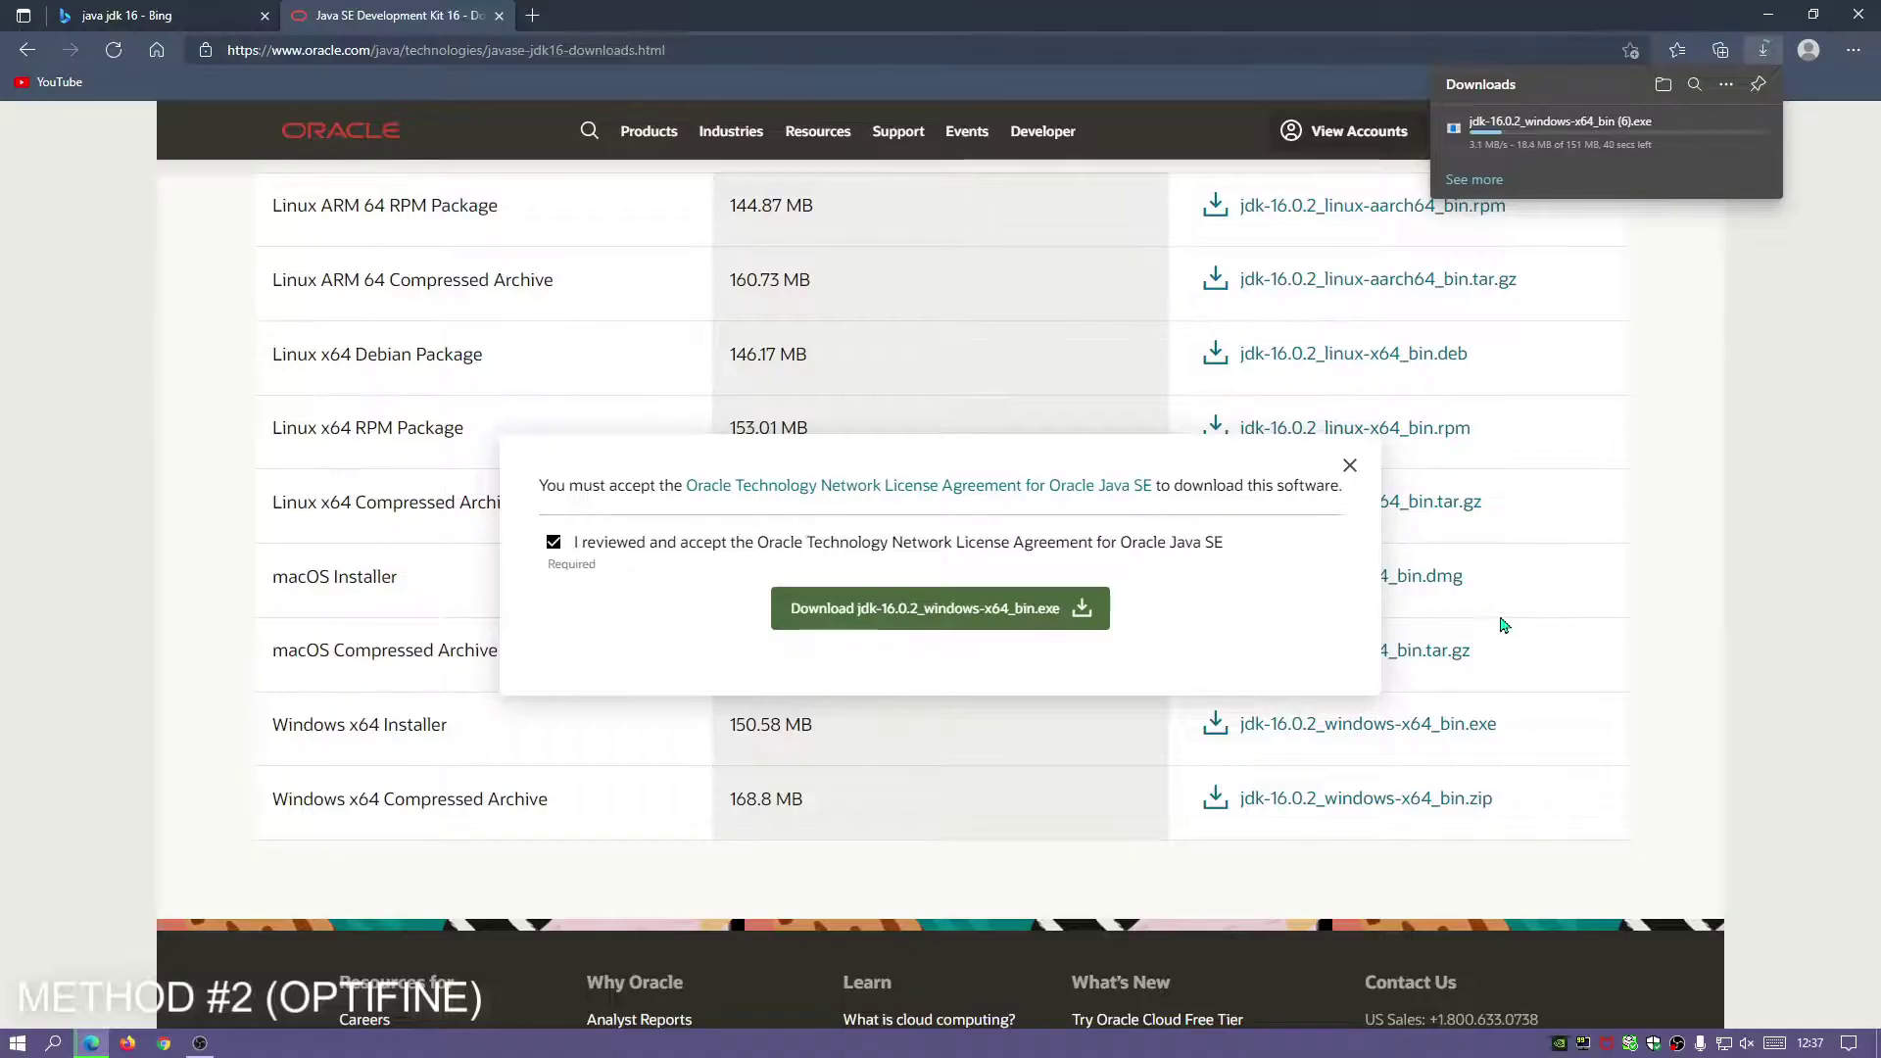
left_click(1351, 466)
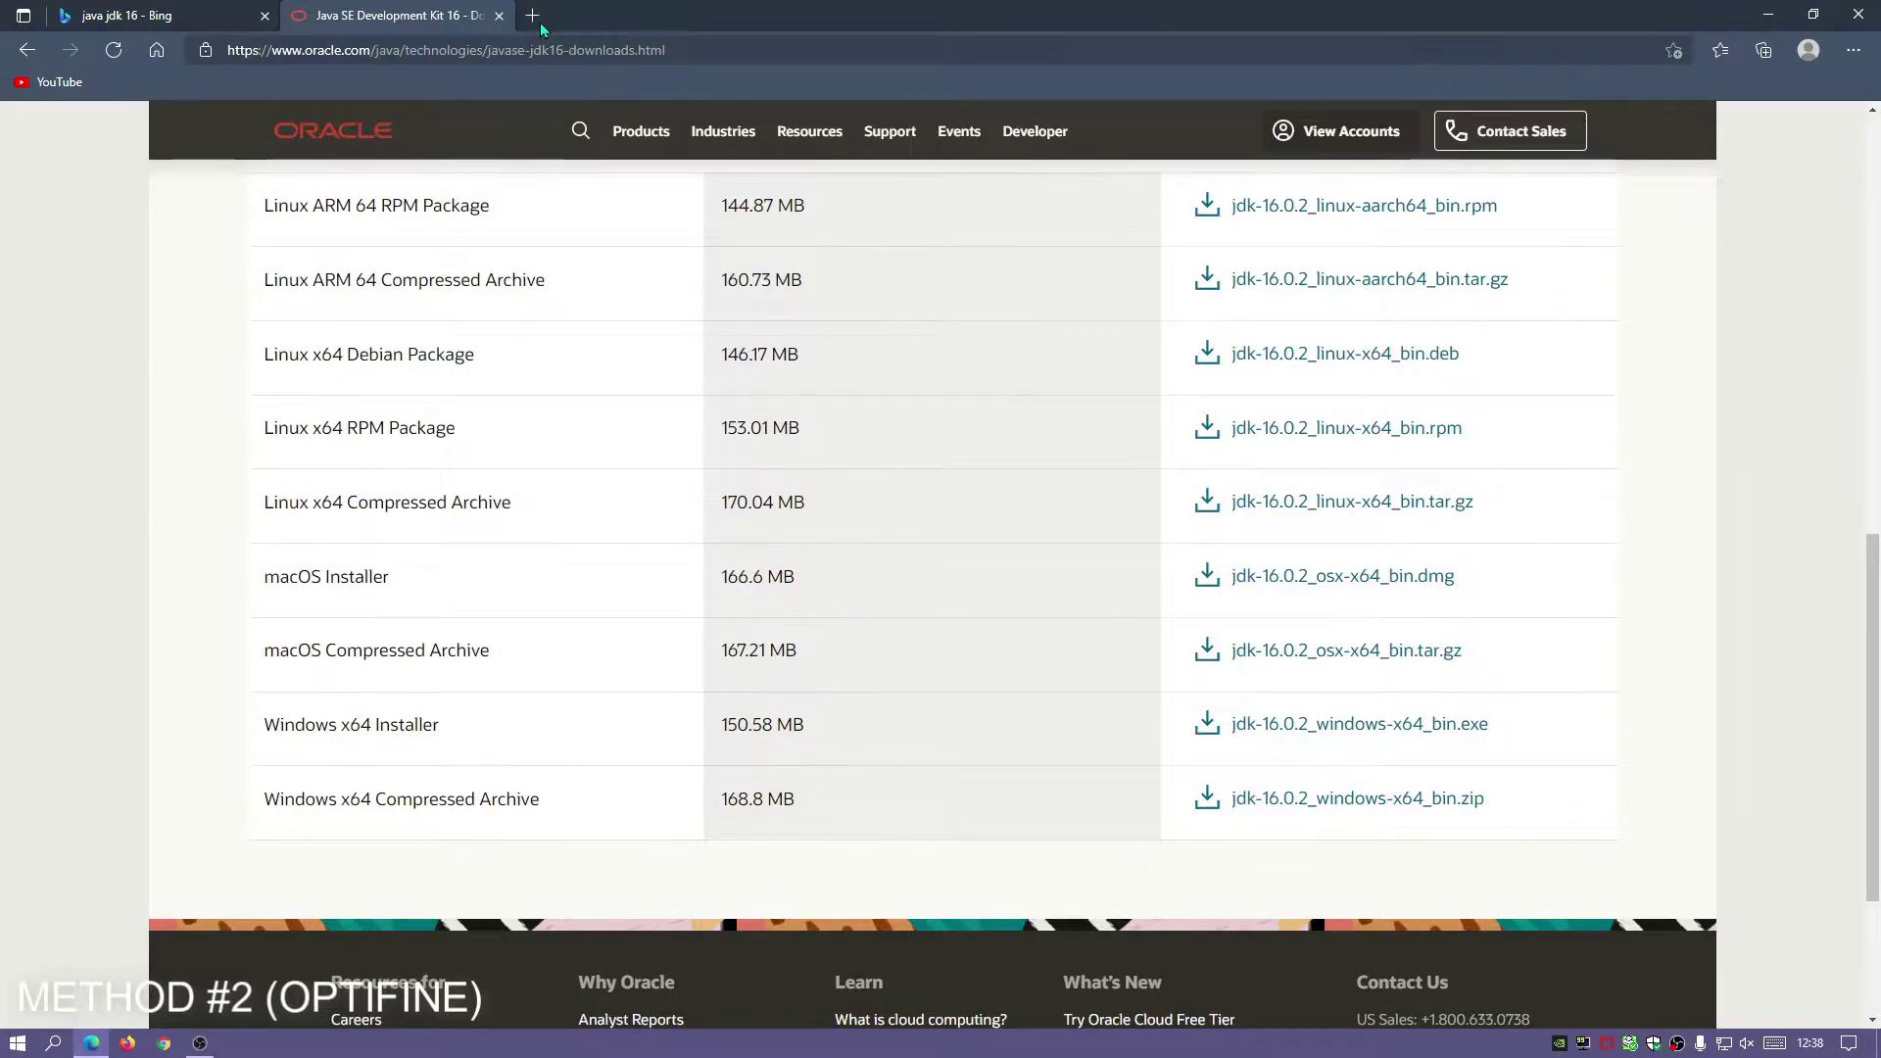
left_click(498, 16)
left_click(488, 51)
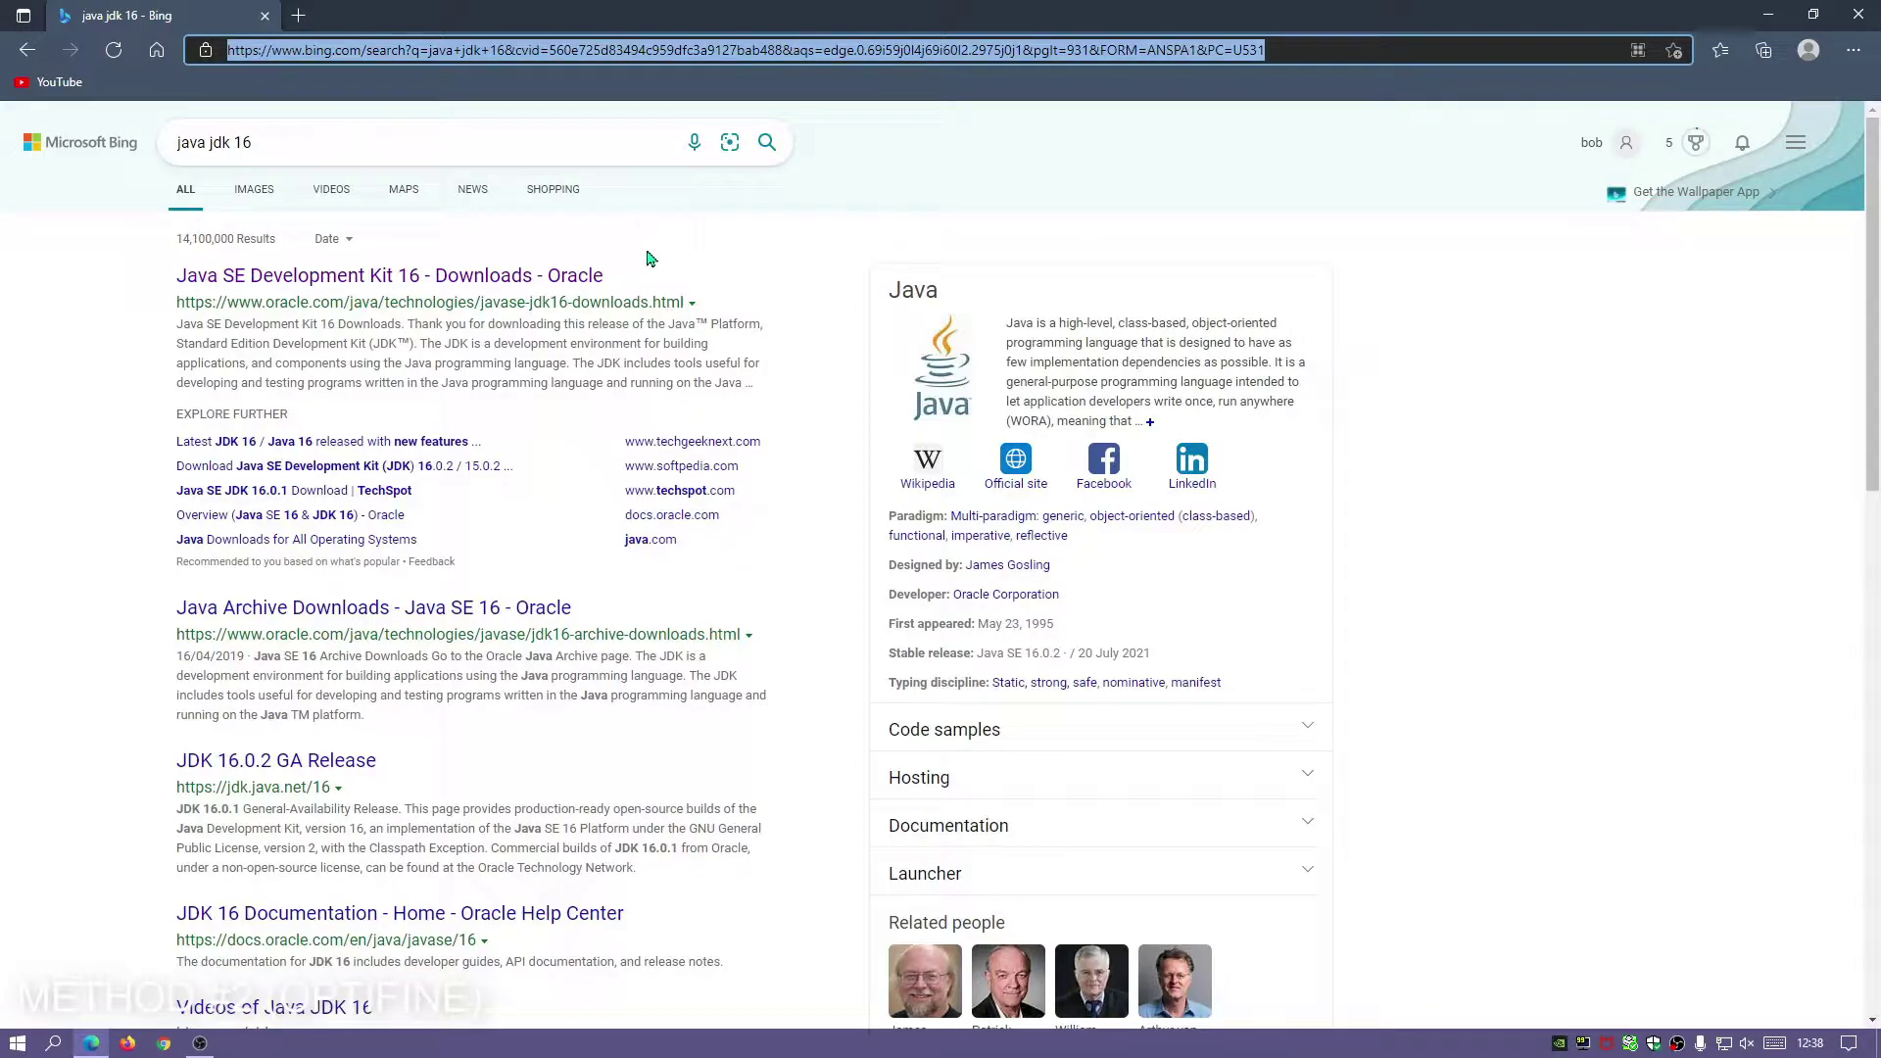
Search 'minecraft' optifine and open the OptiFine website's Downloads page.
type("minecraft")
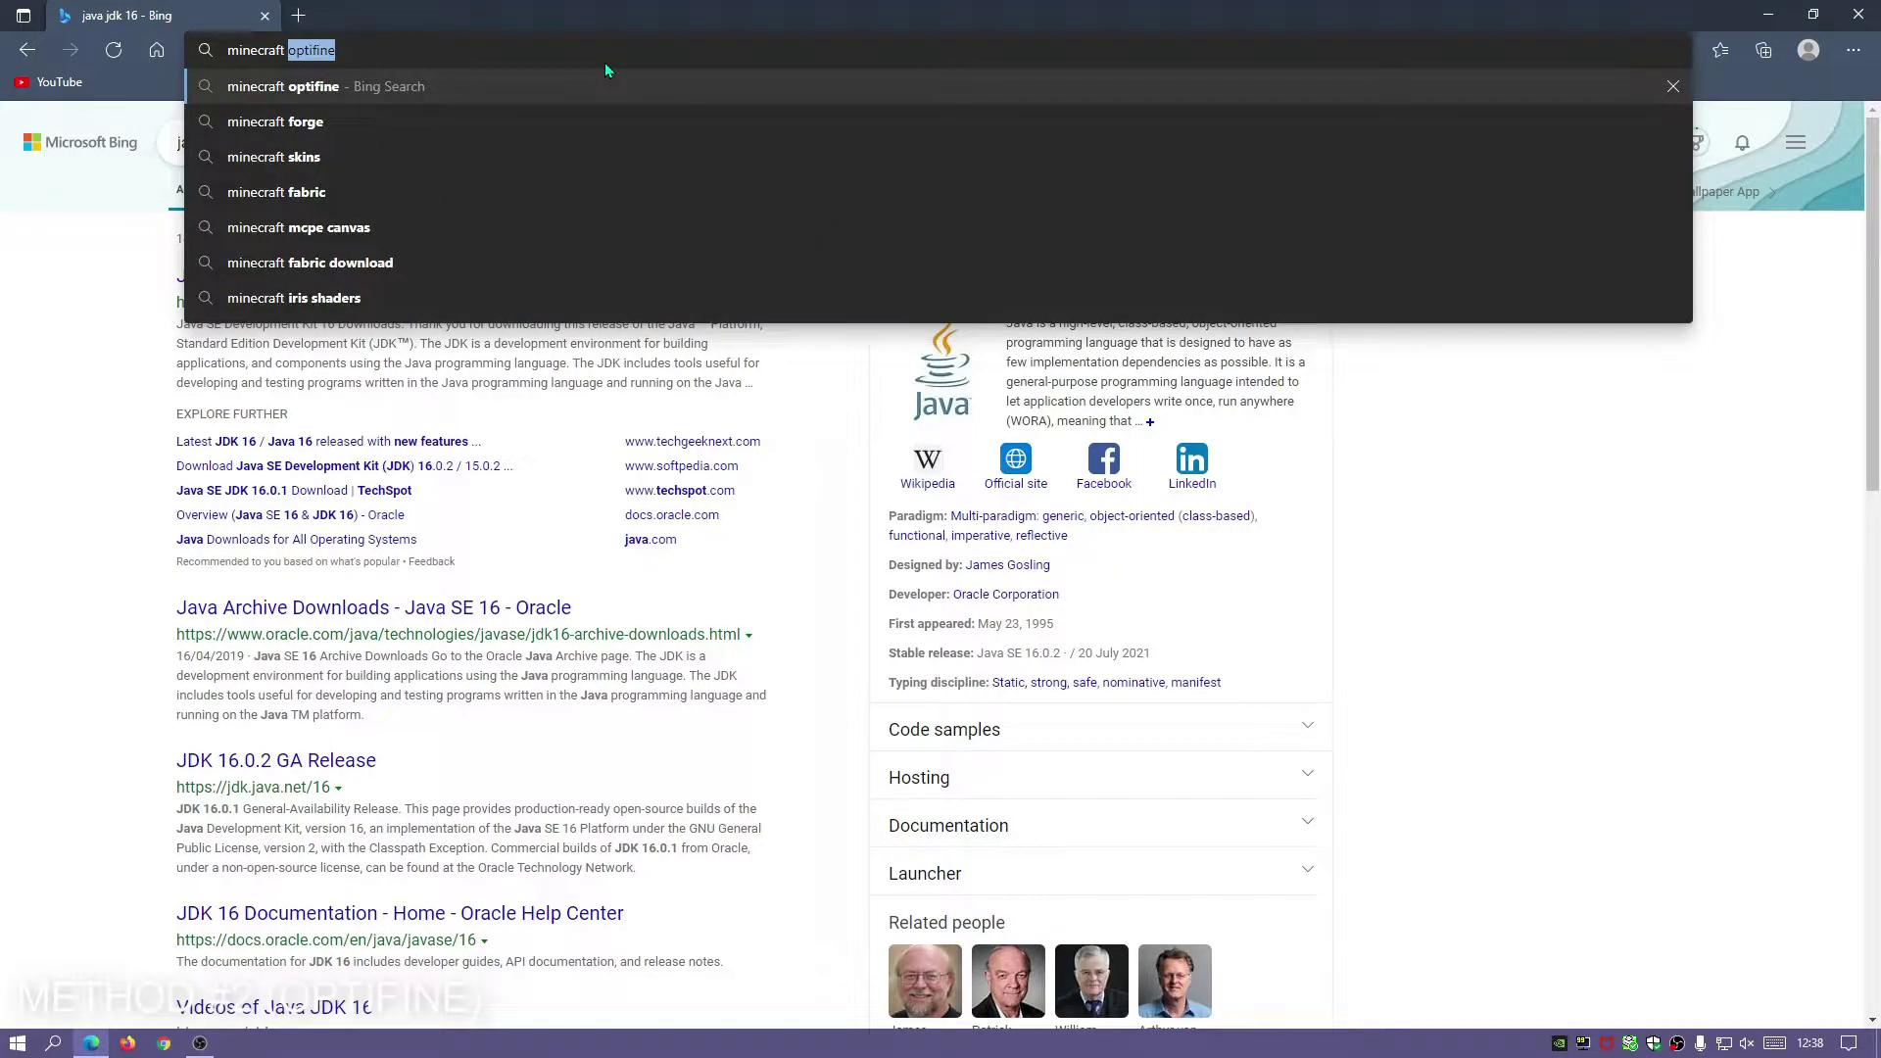
key("Return")
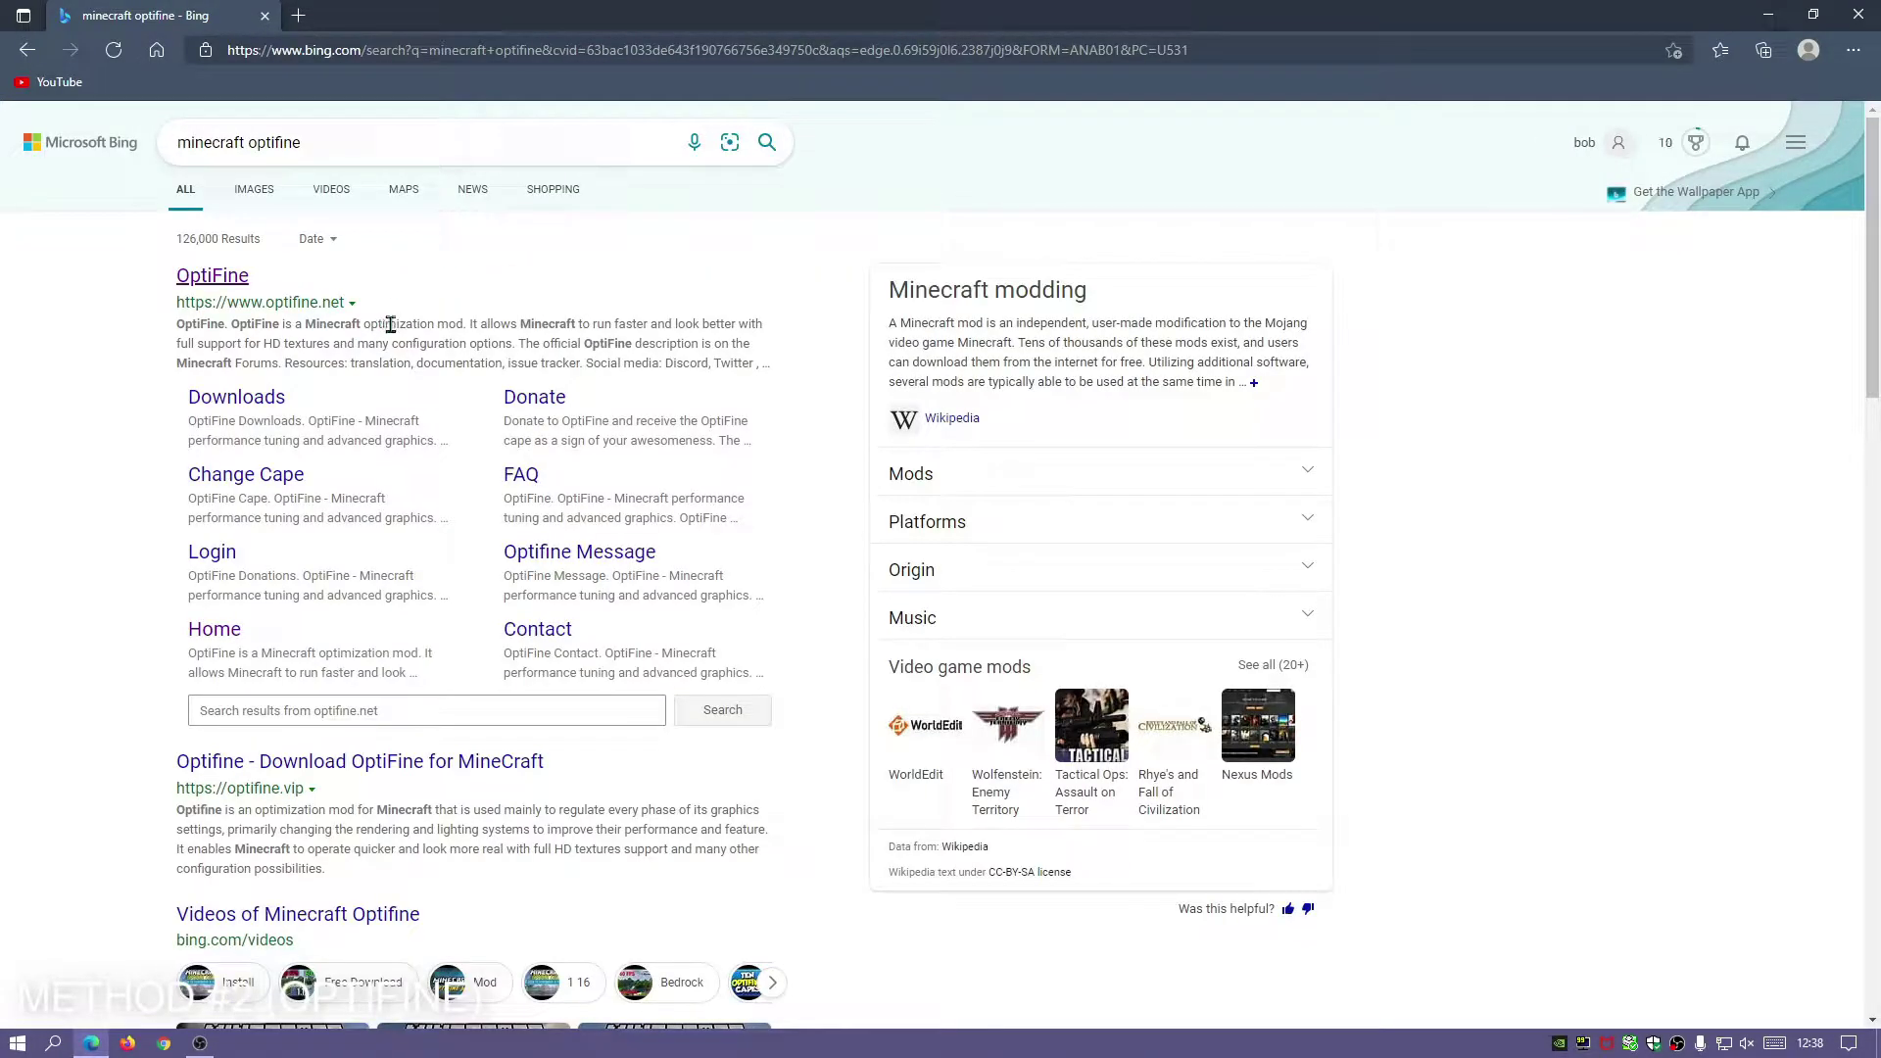
left_click(224, 278)
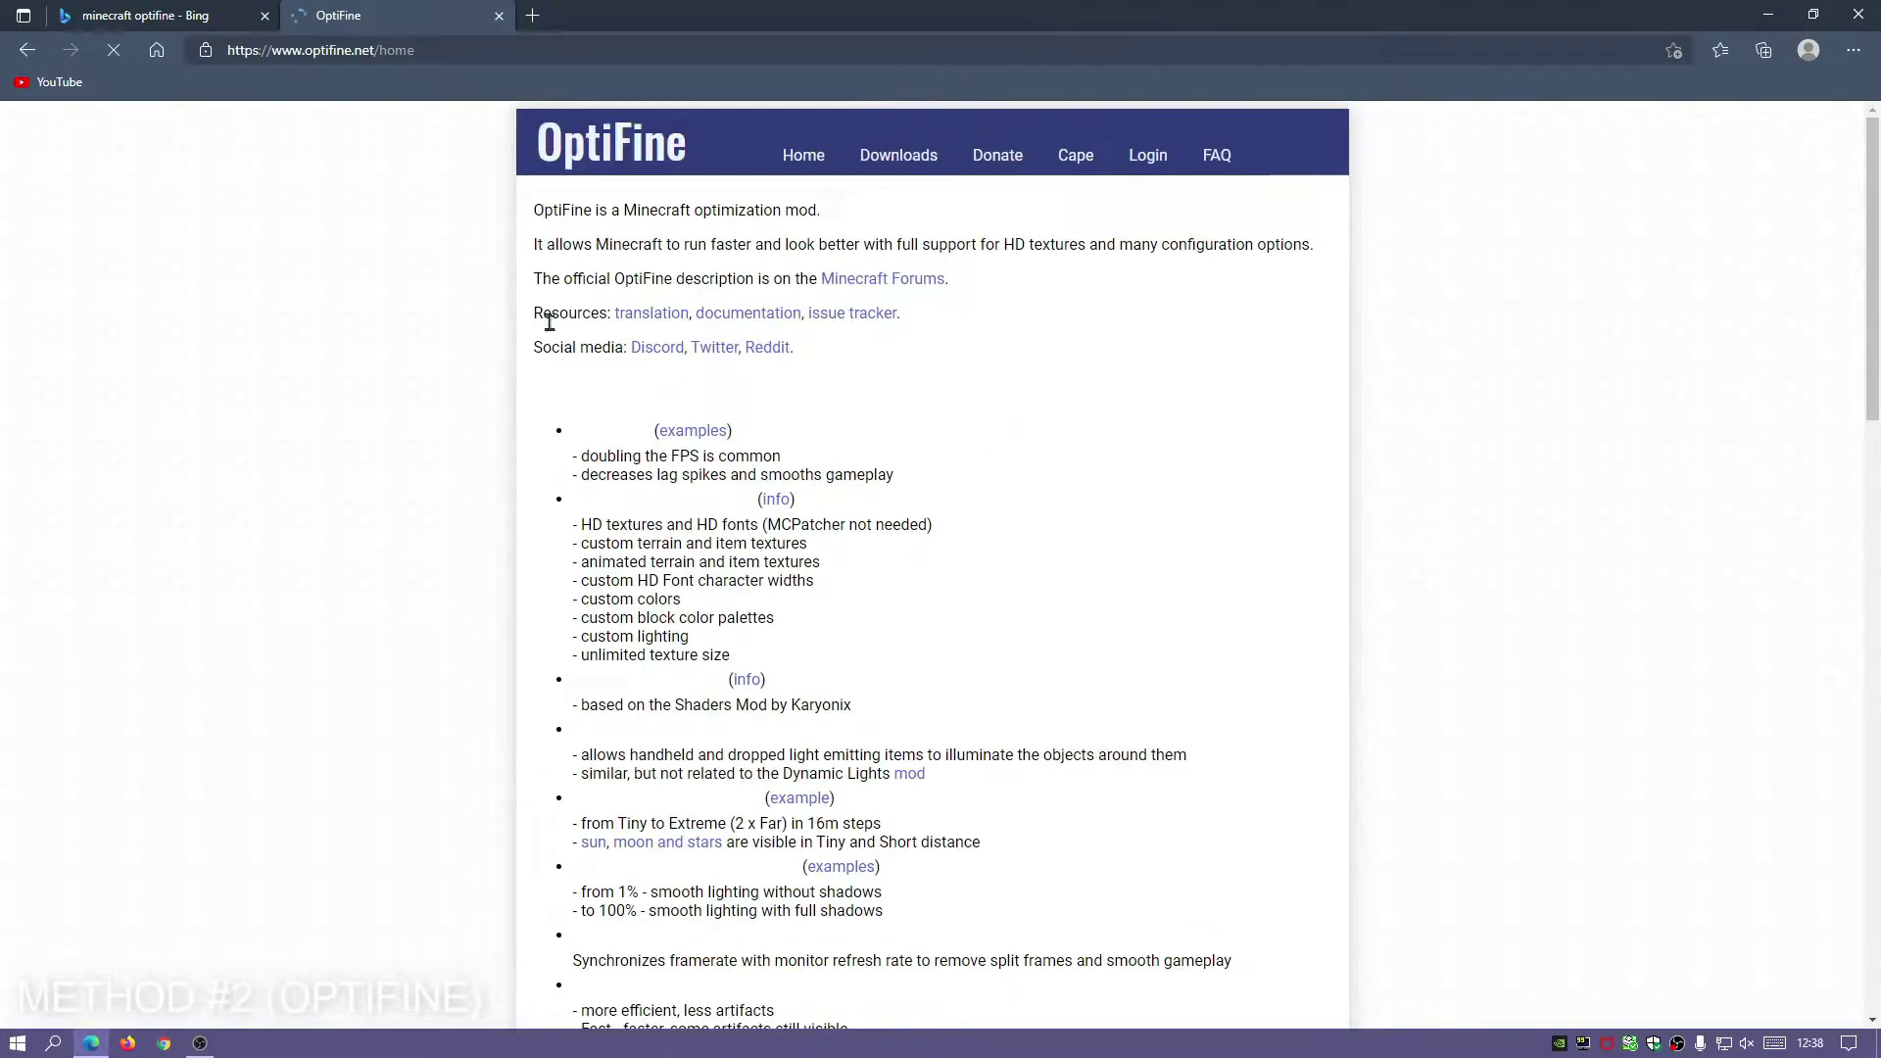
left_click(899, 157)
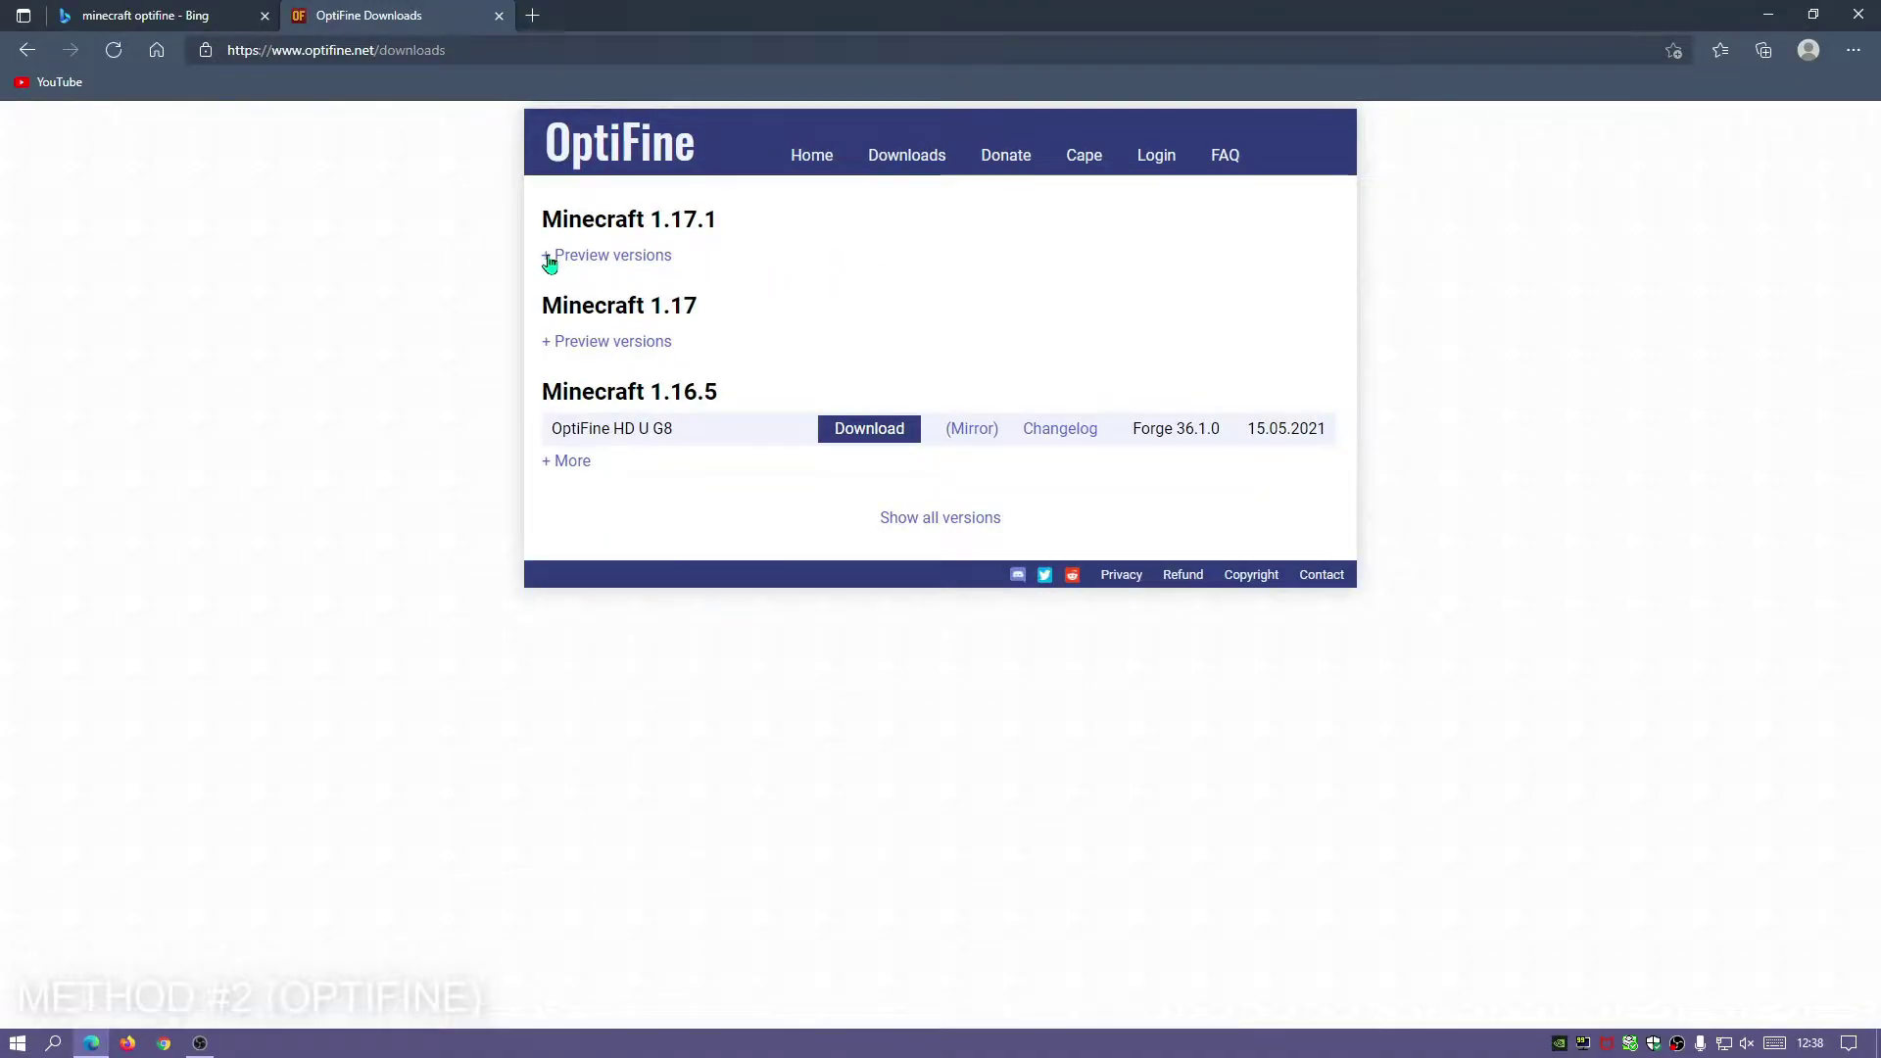
Expand the Minecraft 1.17.1 preview versions and open the OptiFine HD U G9 pre33 download.
left_click_drag(544, 221, 714, 231)
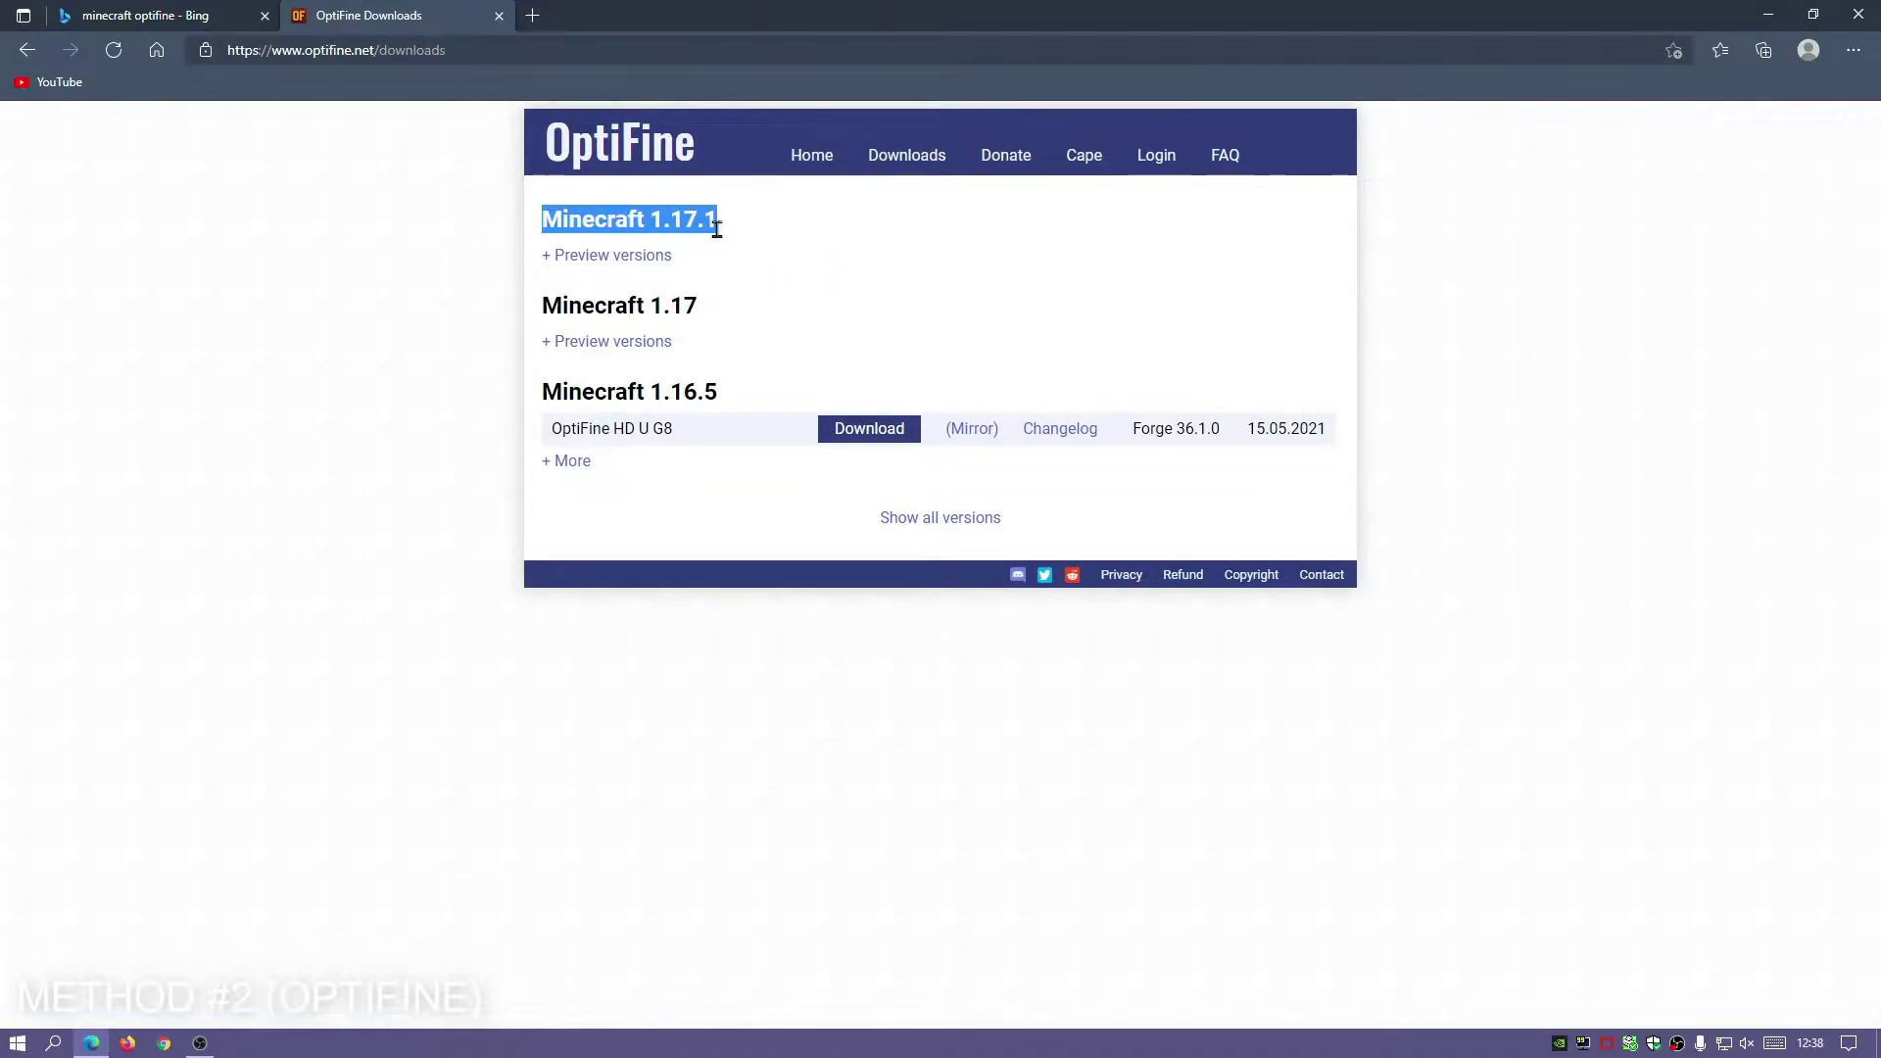
left_click(720, 252)
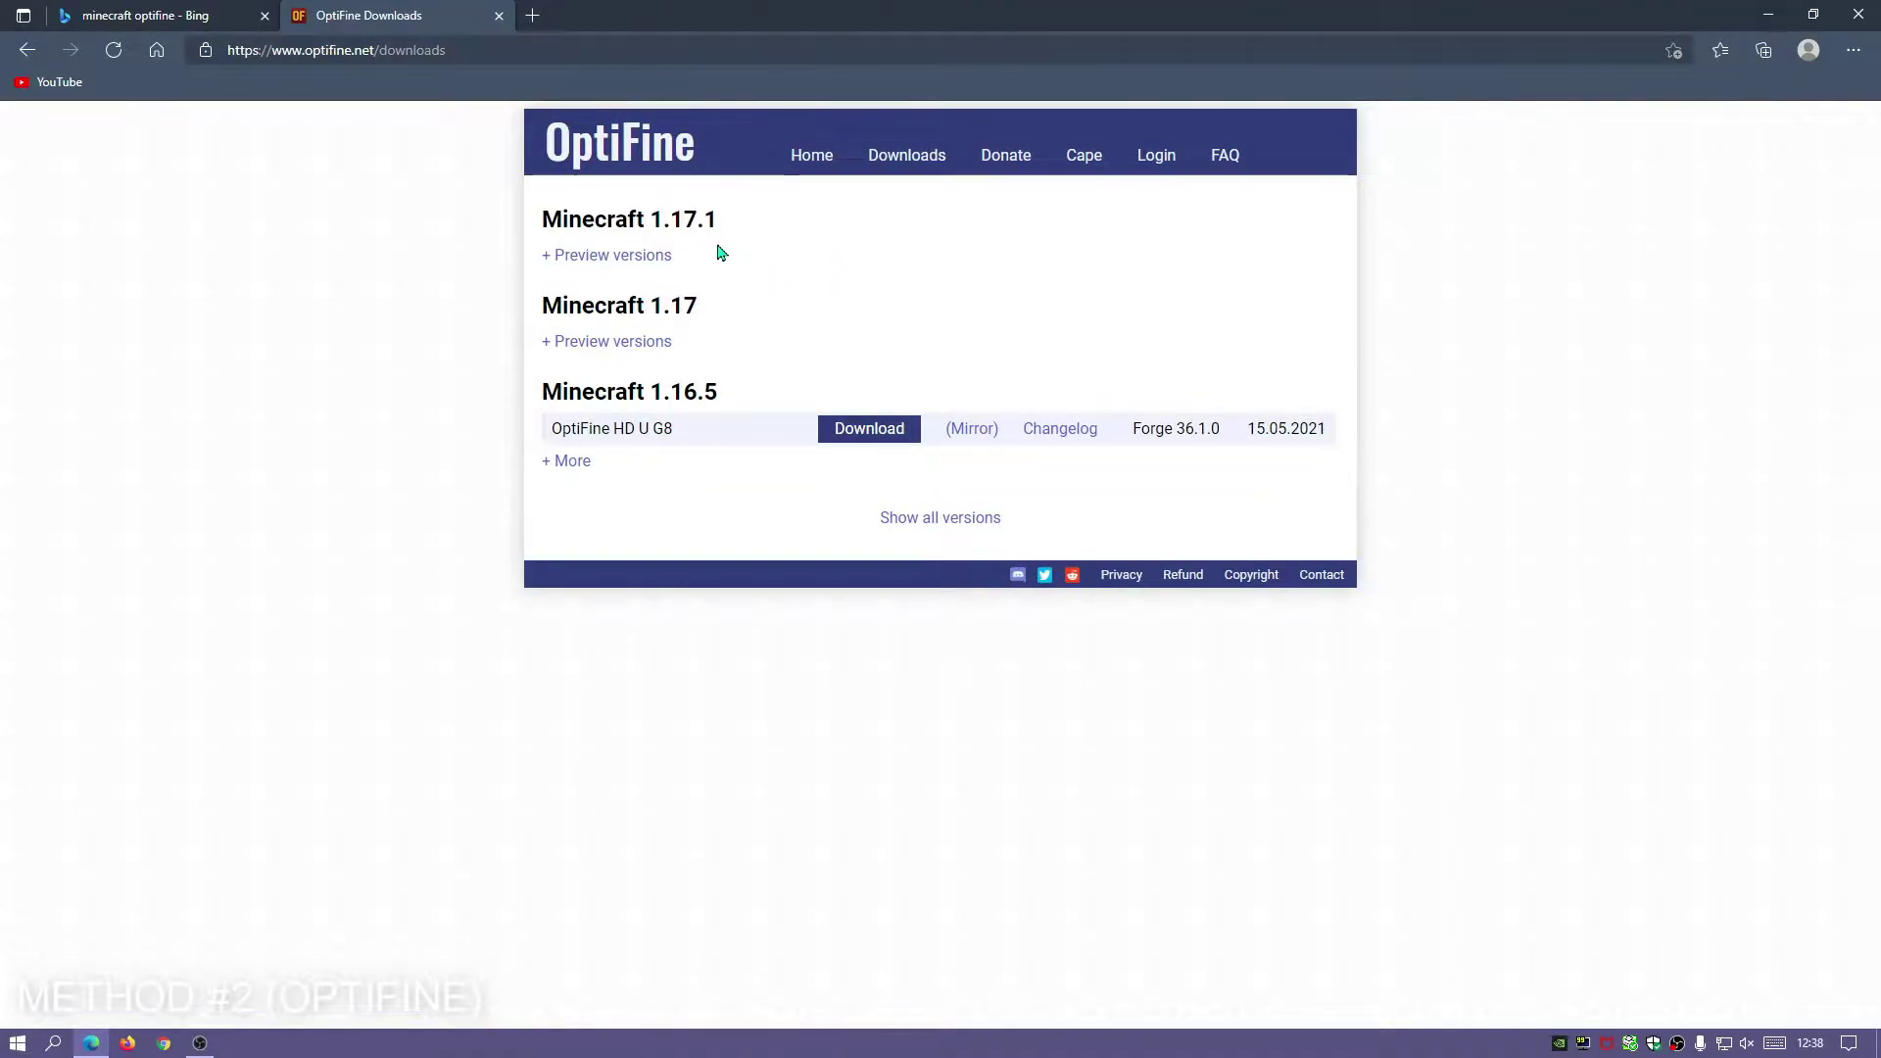
left_click(604, 256)
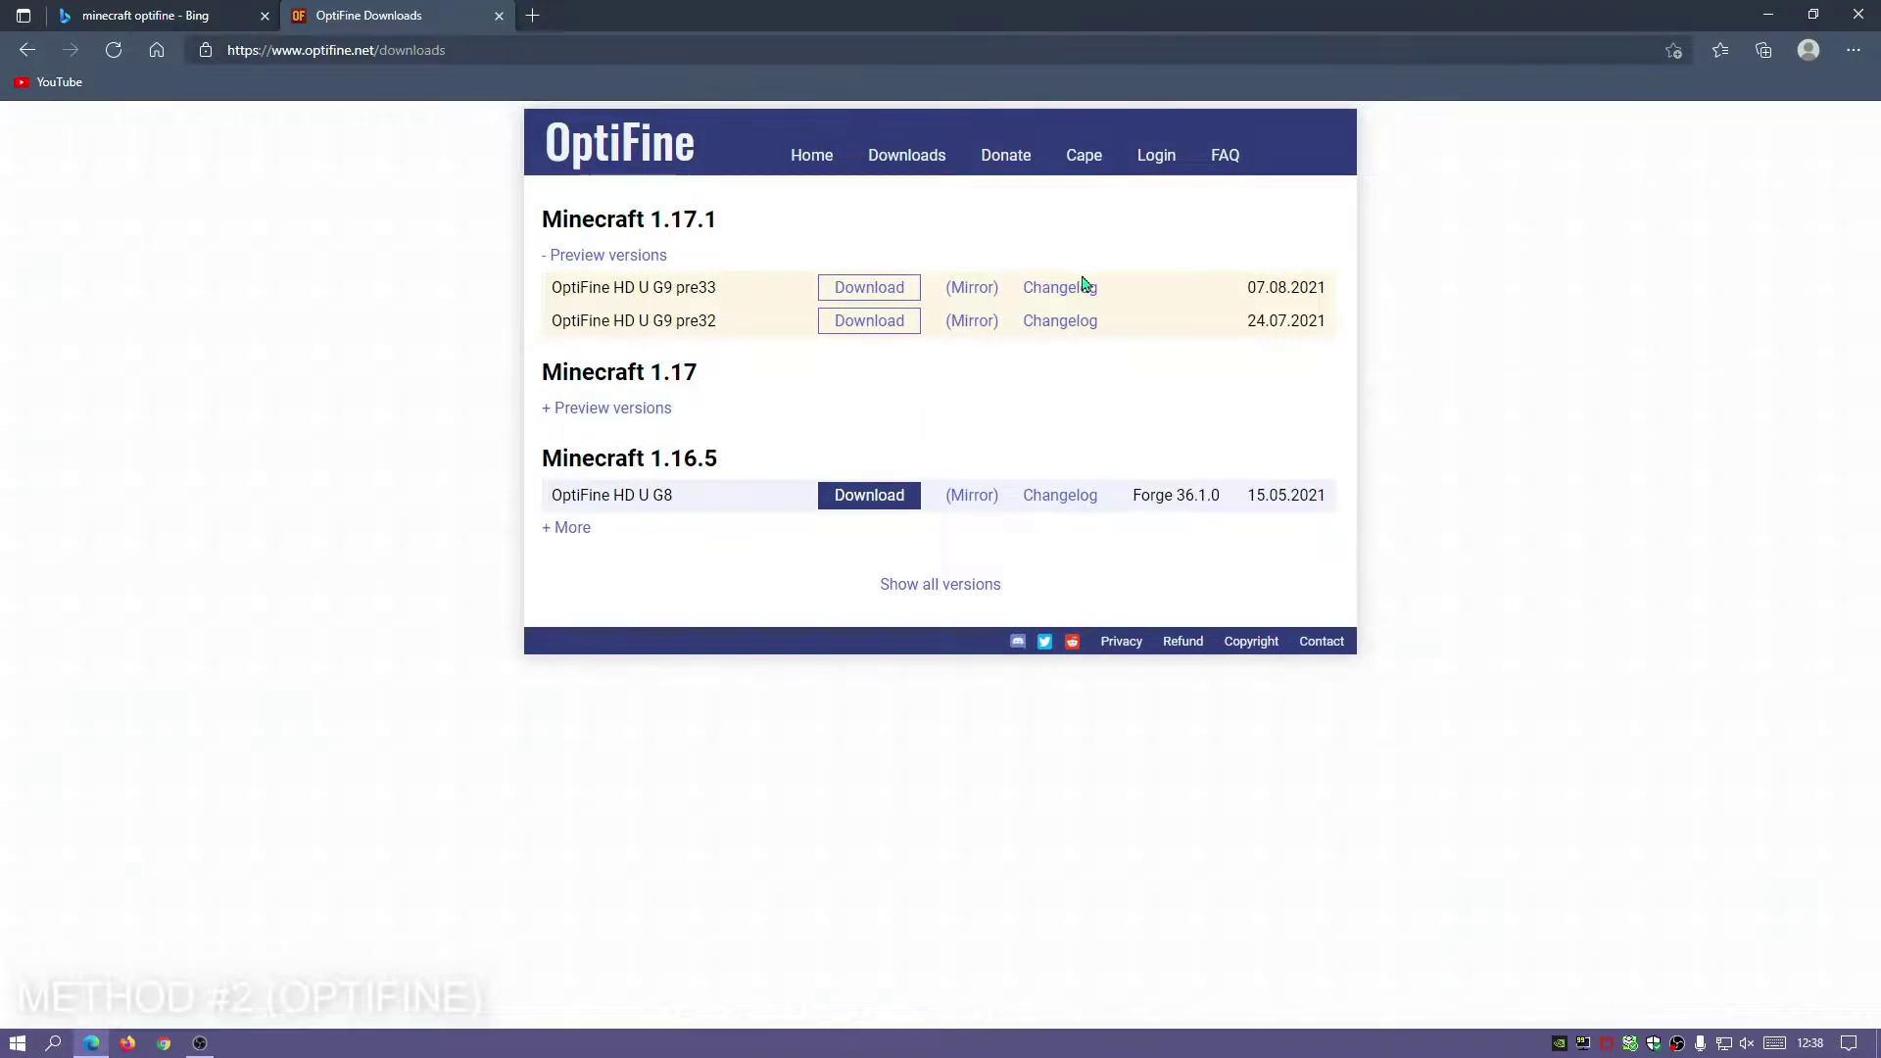
key("alt+Tab")
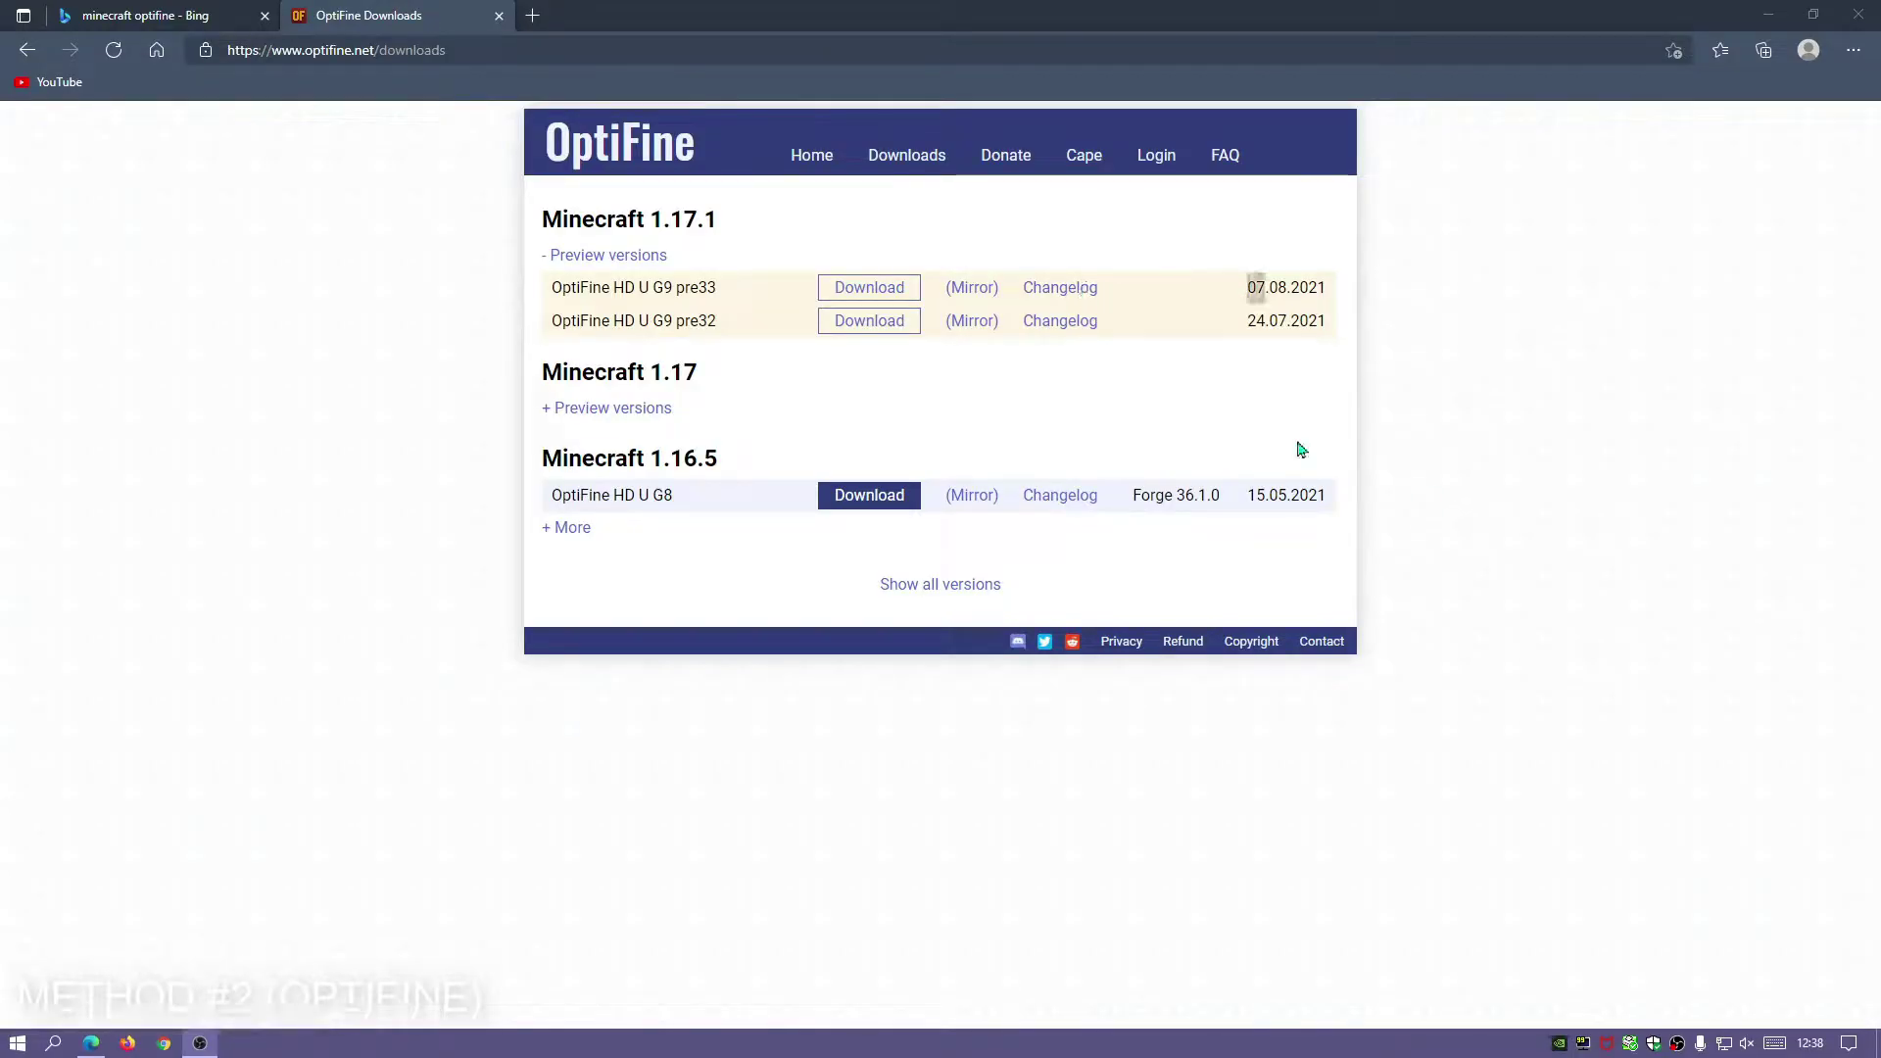
left_click_drag(716, 287, 654, 287)
left_click(1191, 304)
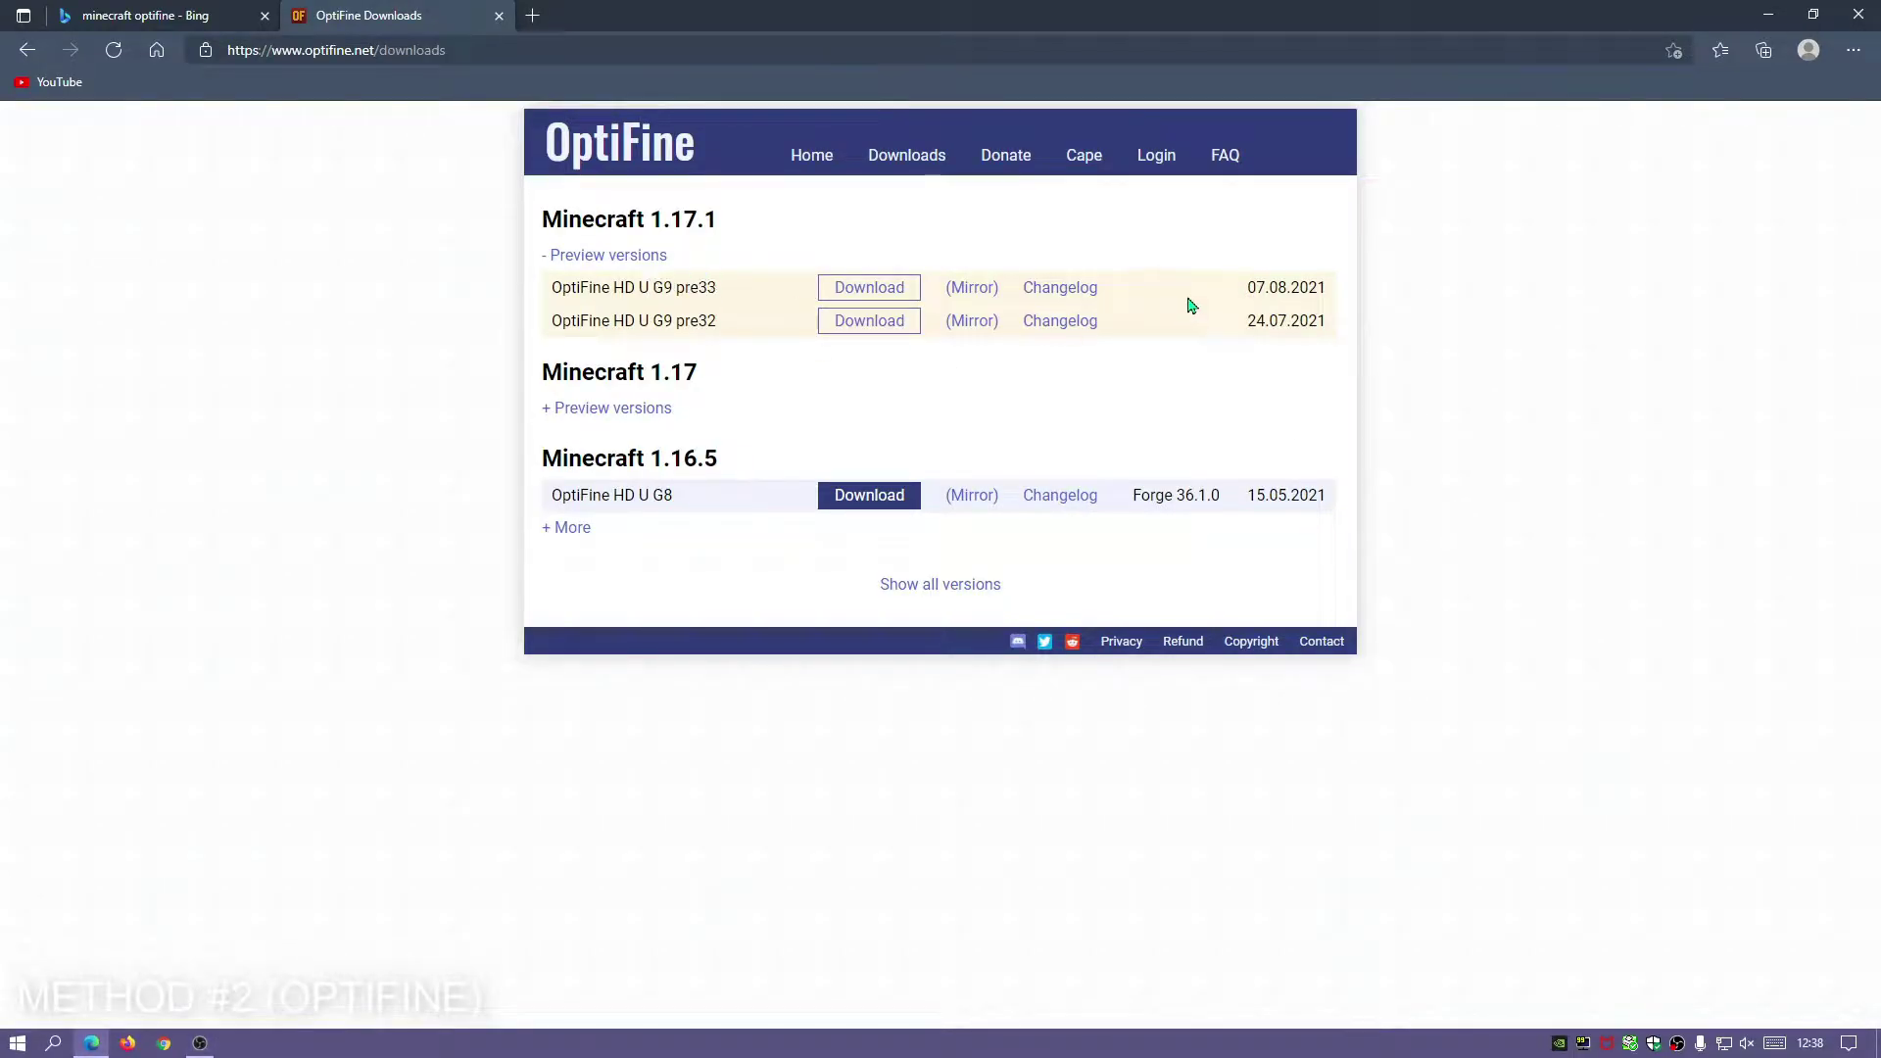
left_click_drag(1241, 287, 1289, 286)
left_click(1290, 285)
left_click(977, 297)
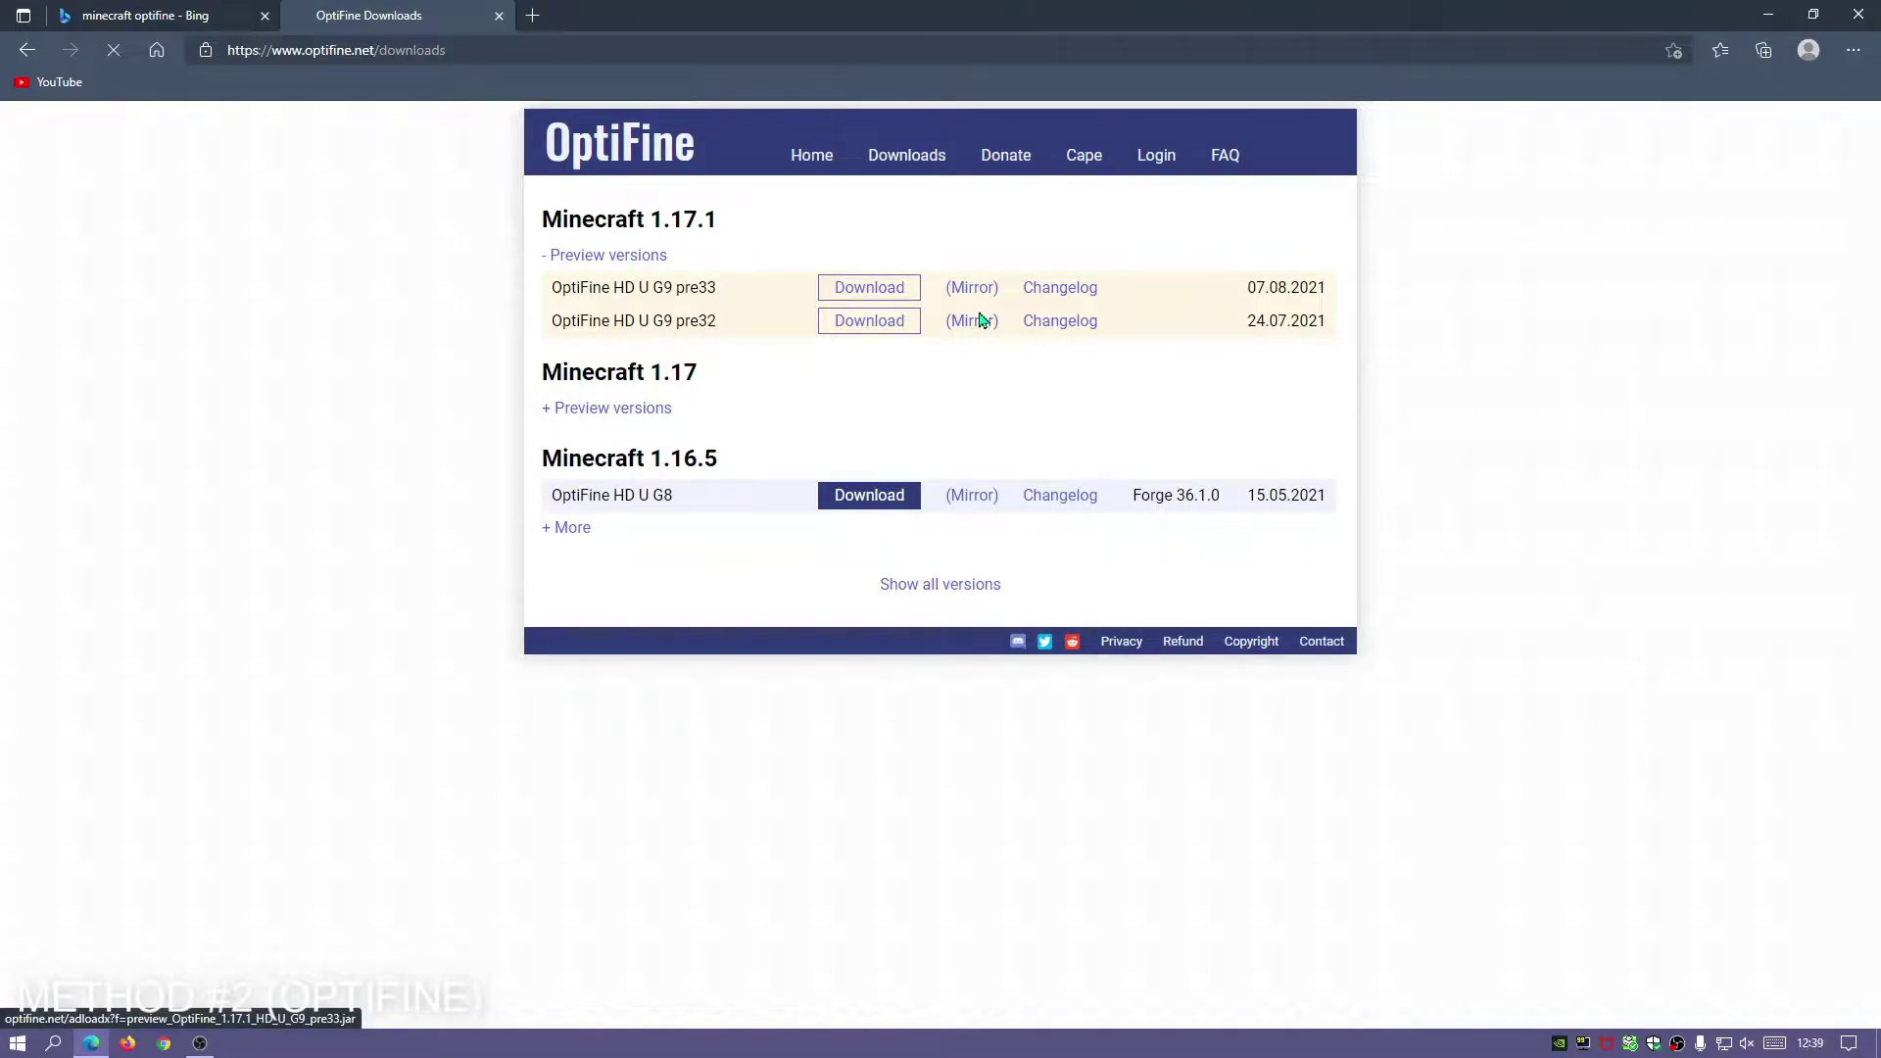
Download preview_OptiFine_1.17.1_HD_U_G9_pre33.jar, close the advert tab, and keep the flagged file.
left_click(937, 297)
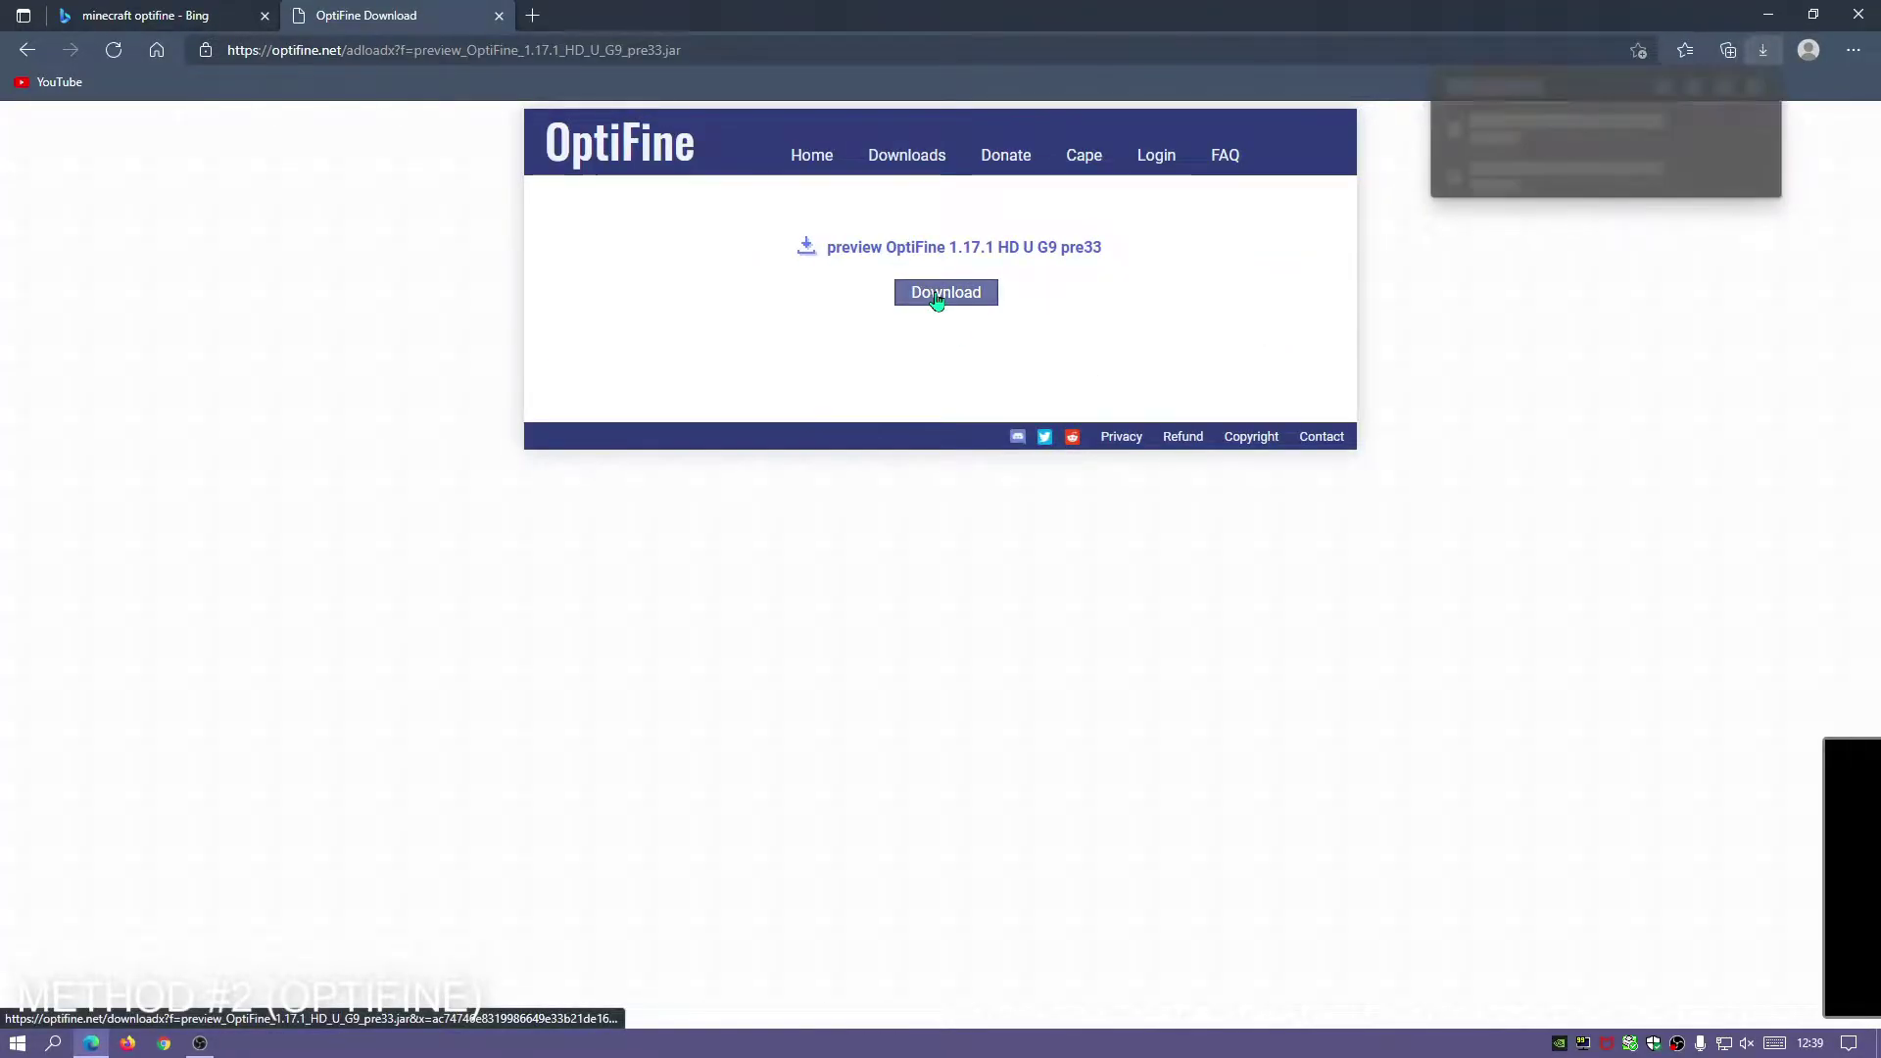
left_click(1084, 377)
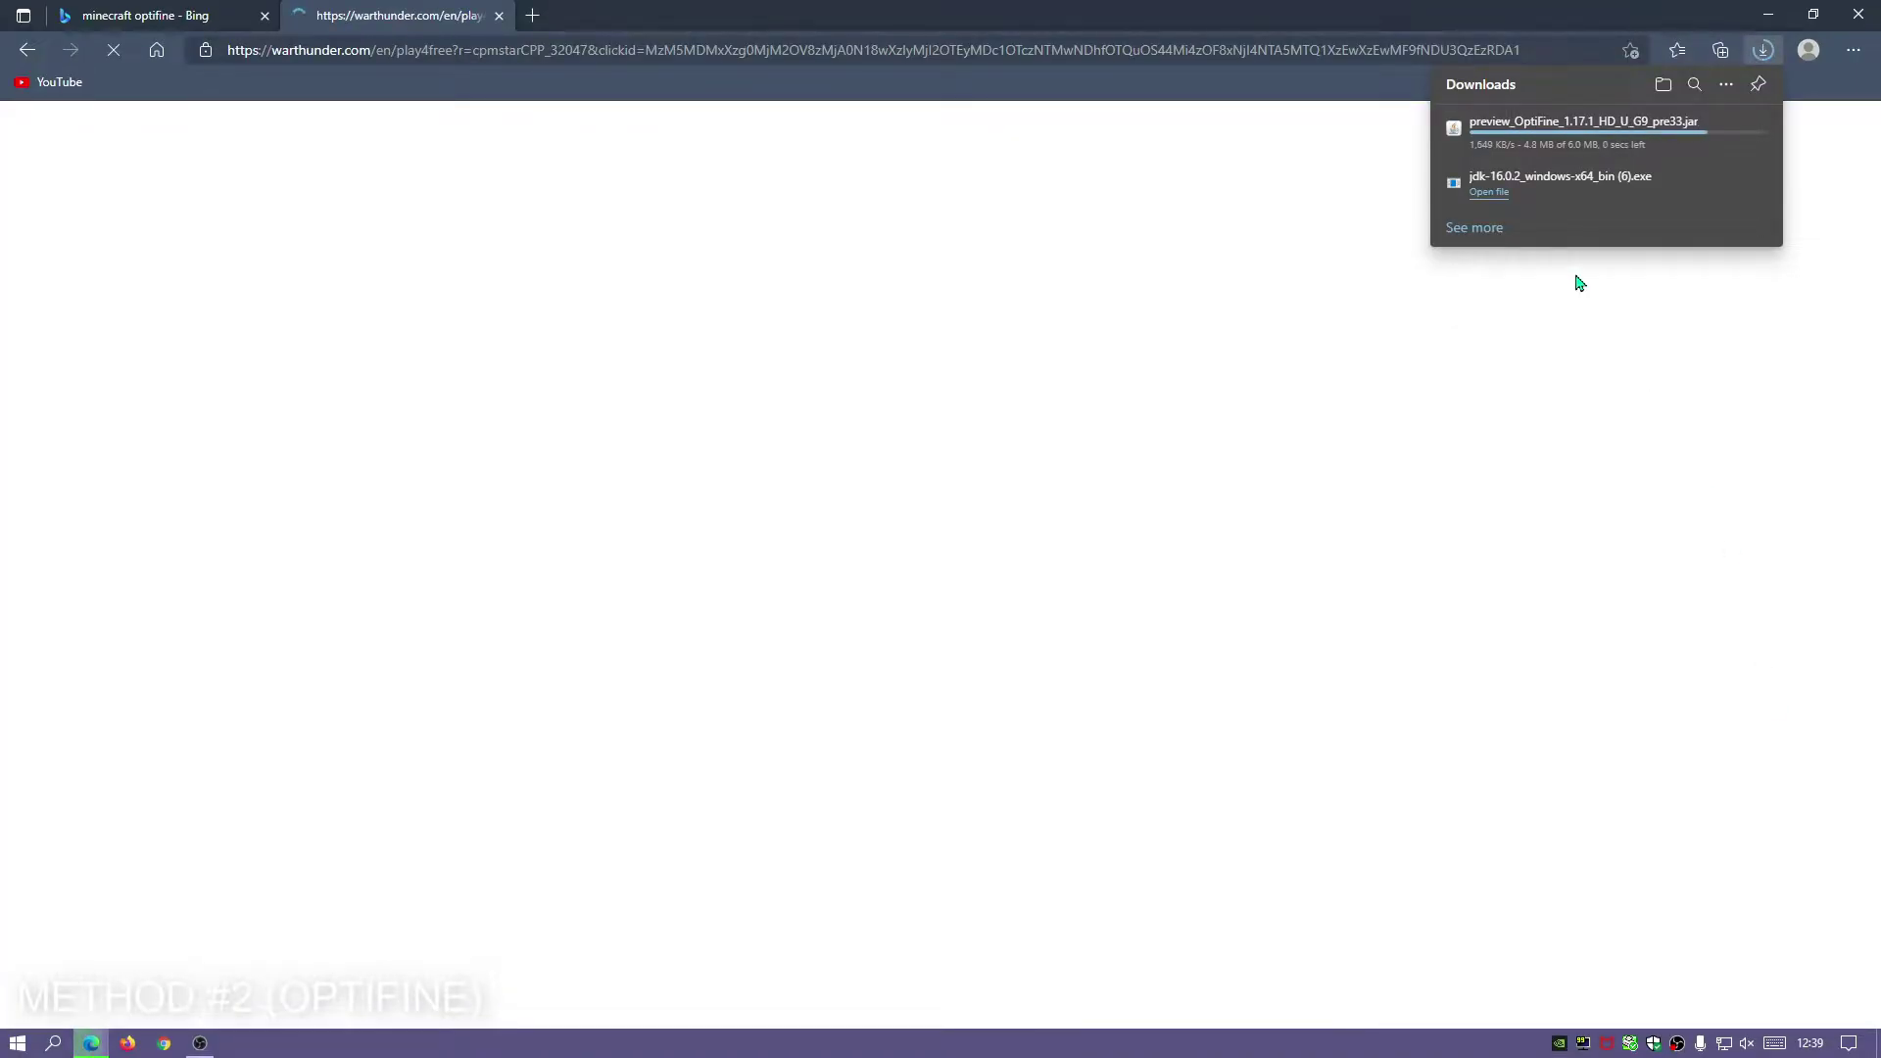
key("ctrl+w")
left_click(1764, 49)
left_click(1744, 128)
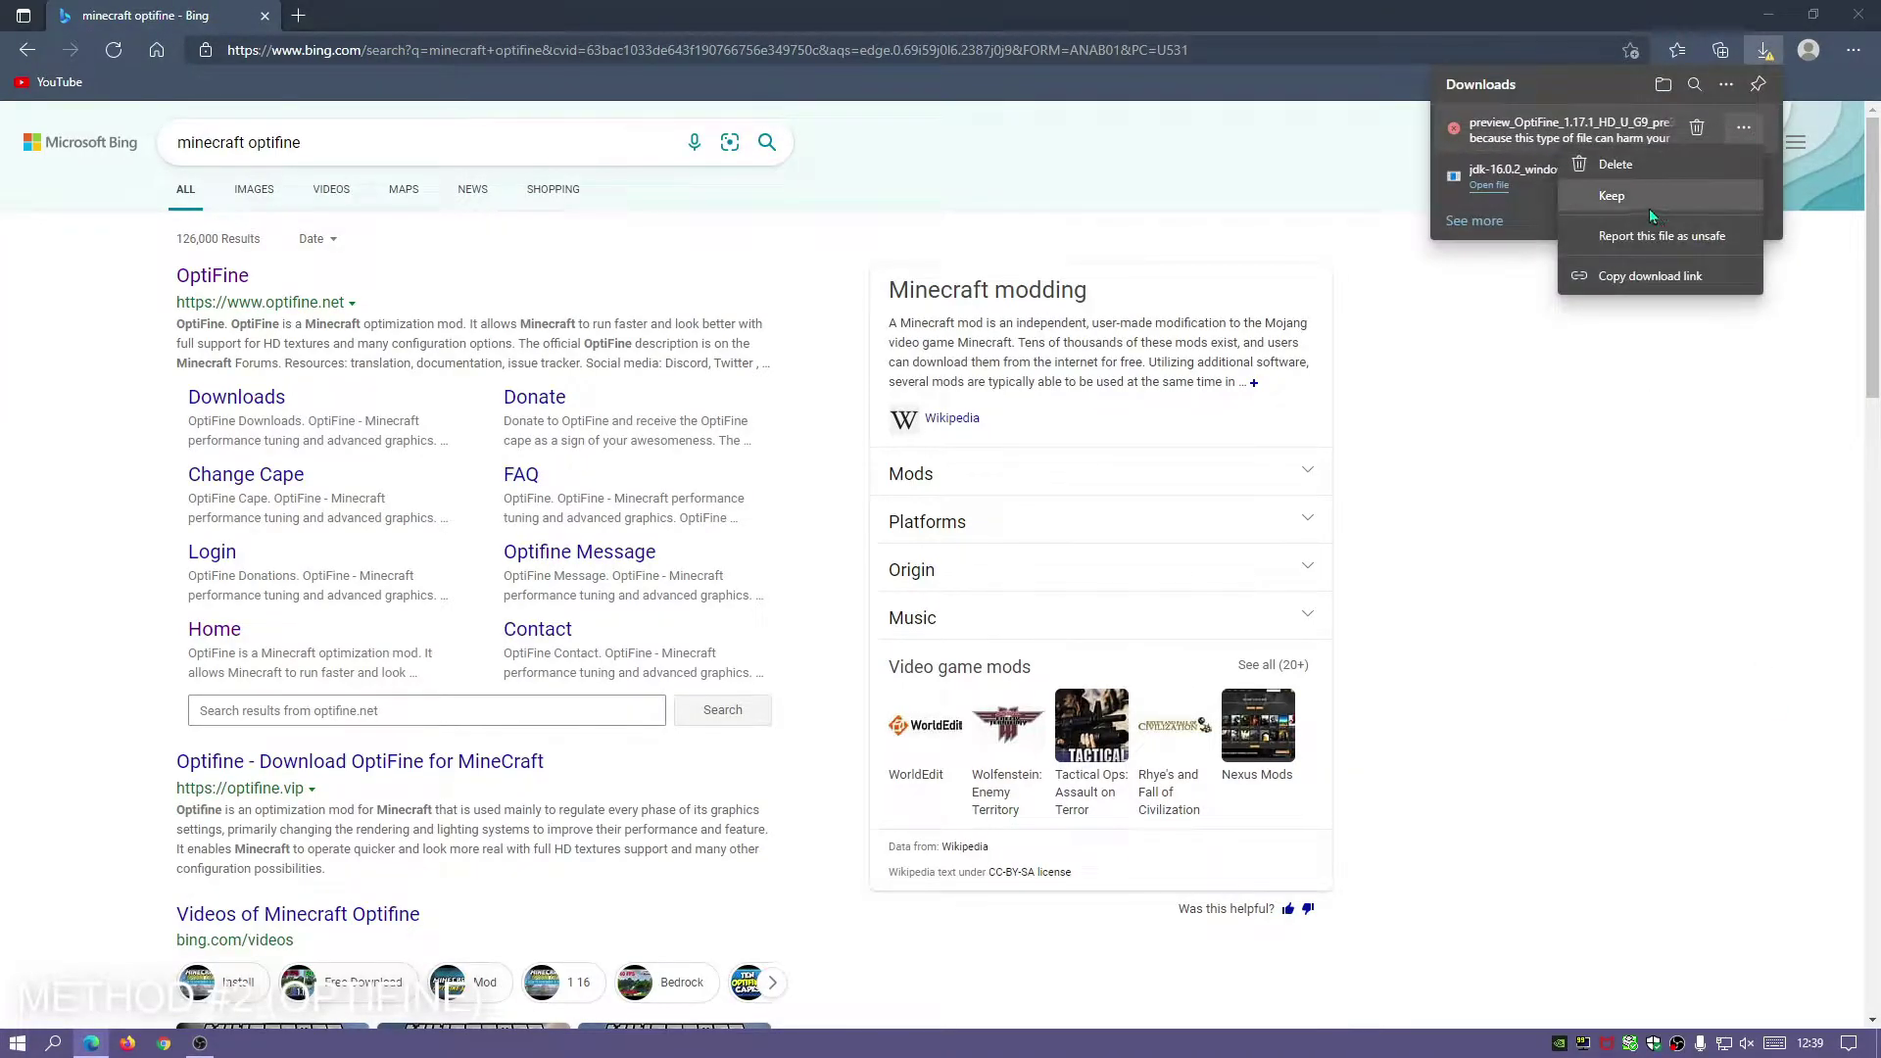
left_click(1650, 206)
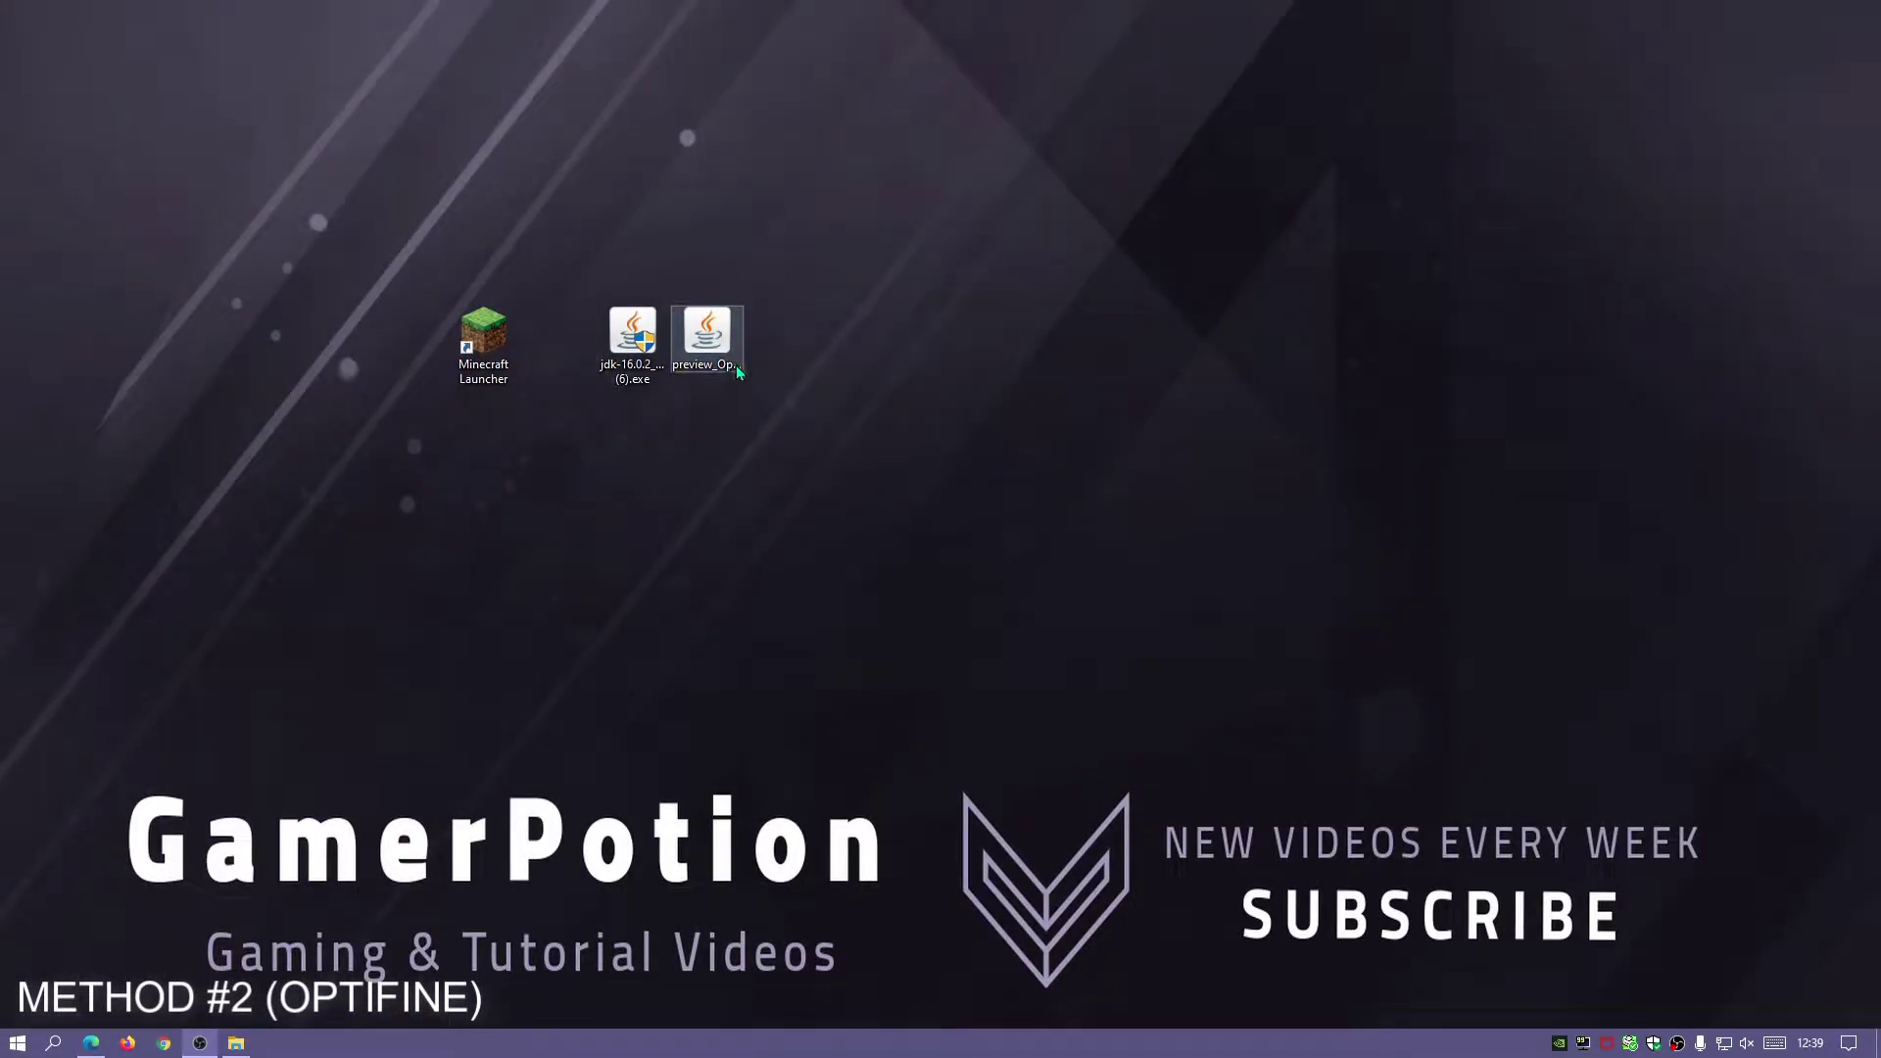
Select the preview_OptiFine jar icon on the desktop to reveal its full name.
left_click(706, 338)
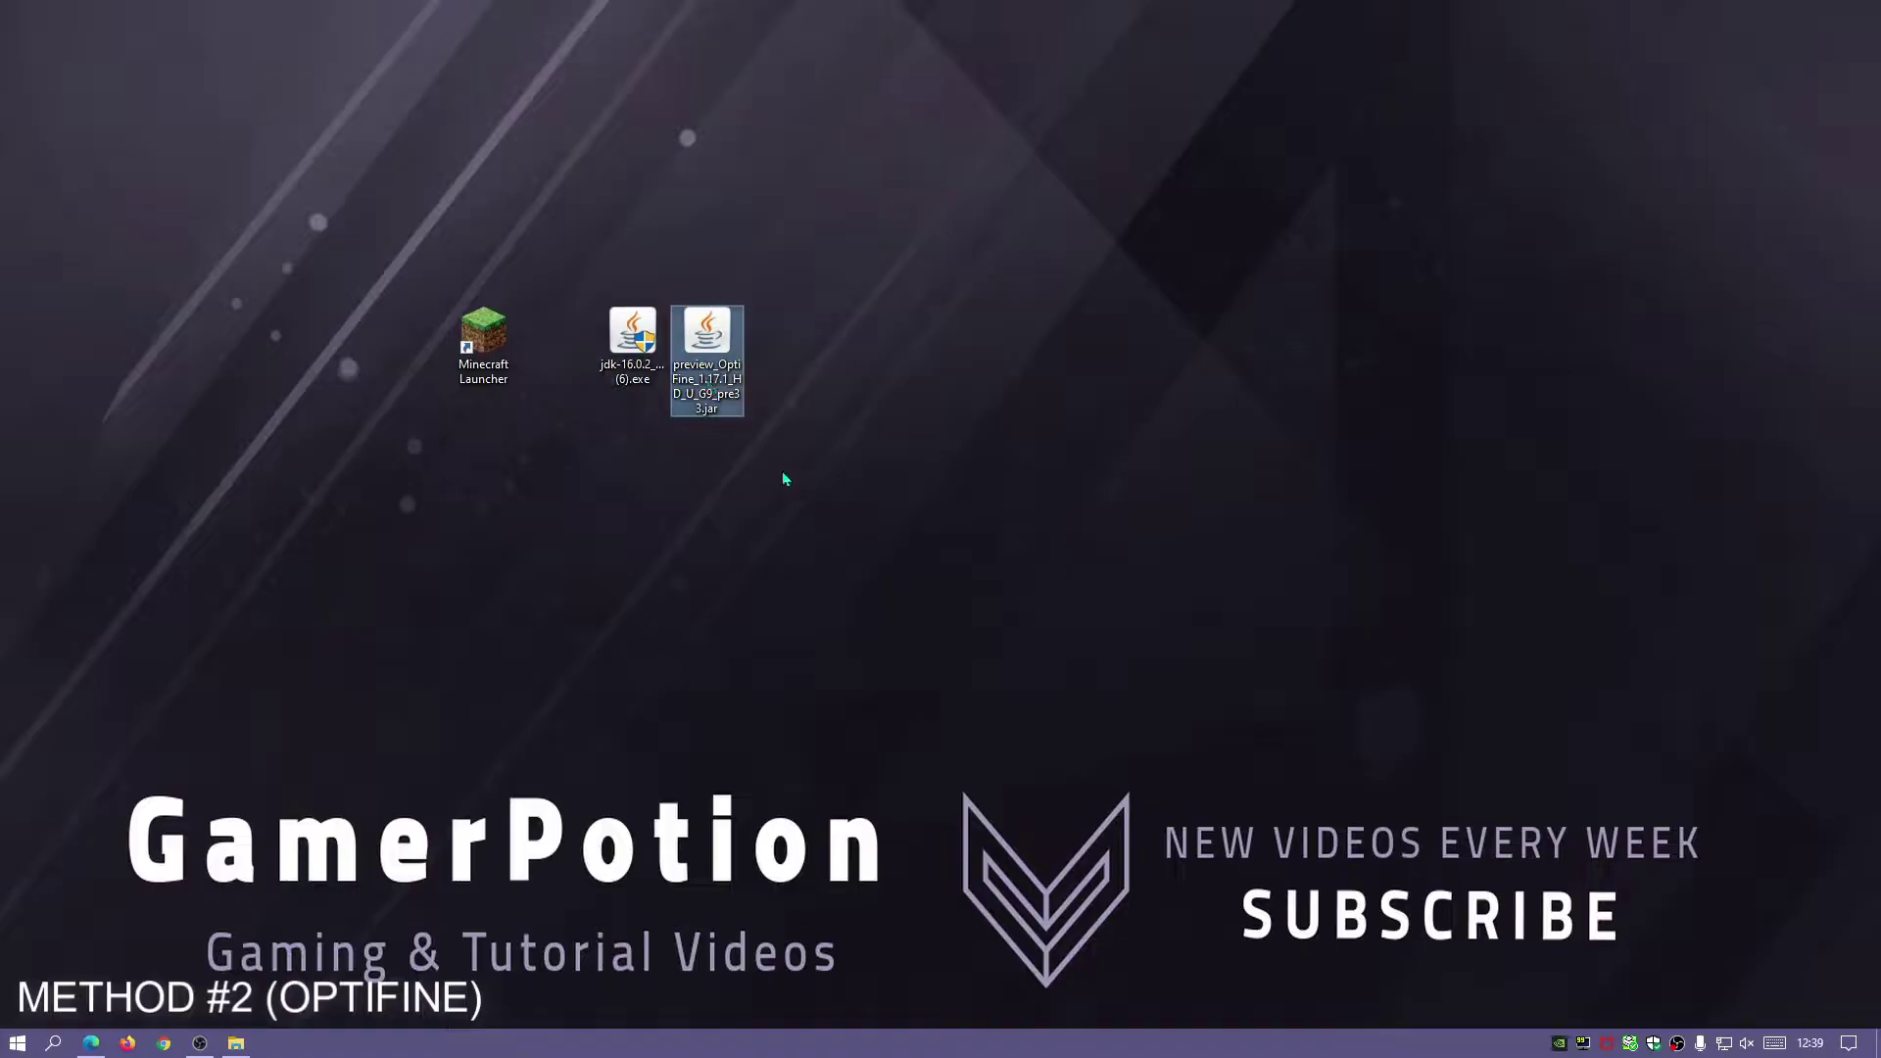